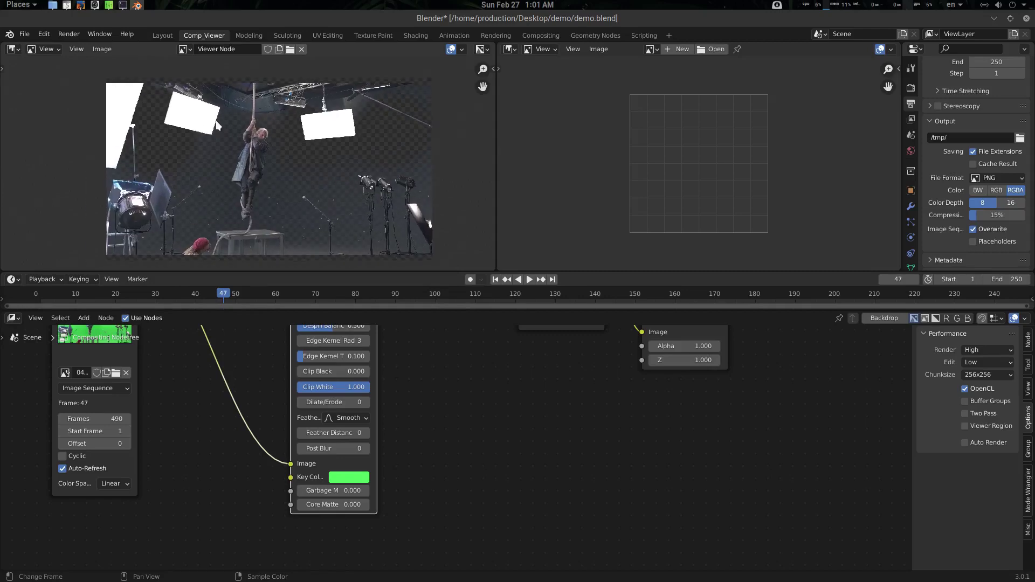
- Set a preview range of frames 37 to 89 and render the compositor cache for it
key(p)
drag(183, 290, 391, 290)
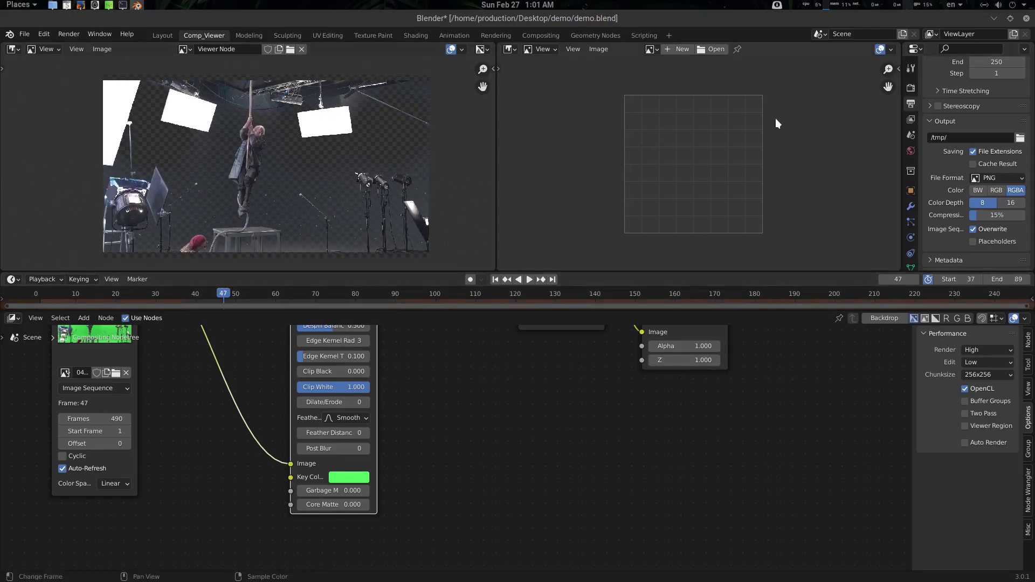
key(n)
click(803, 98)
scroll(701, 176, down, 3)
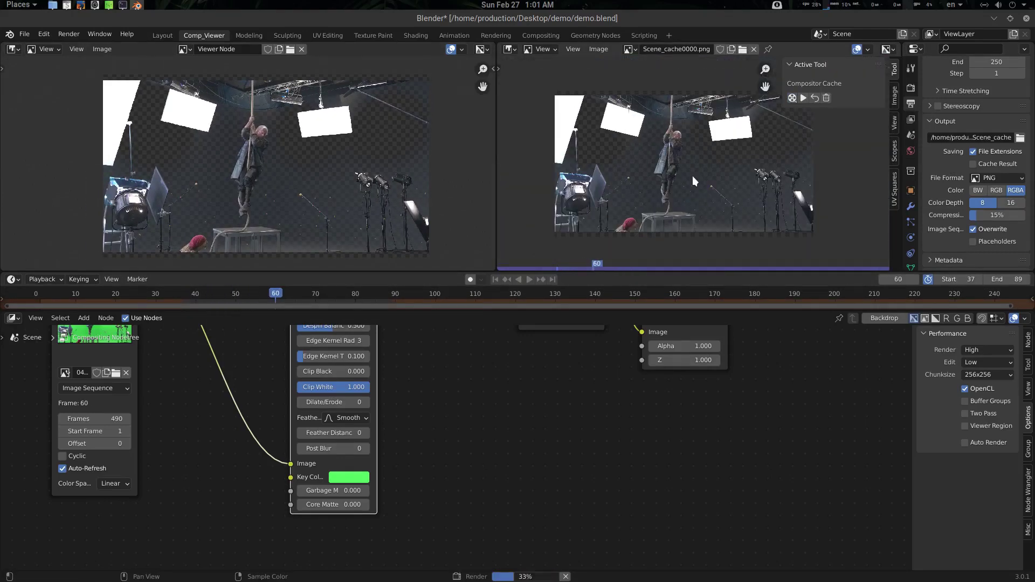
scroll(714, 179, up, 3)
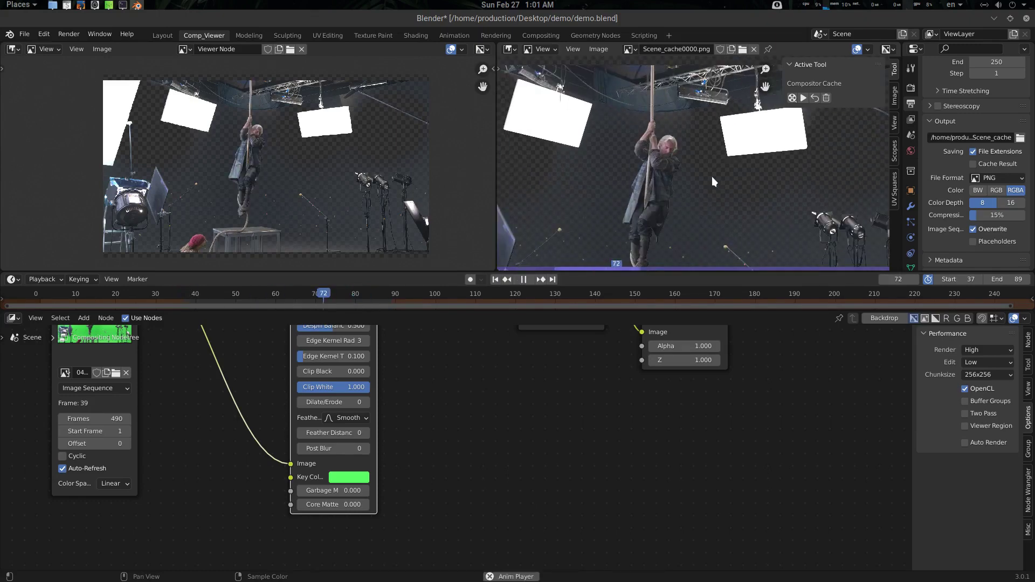
- Play back the cached frames and set the second image editor back to the Viewer Node
key(n)
scroll(703, 171, down, 1)
key(n)
scroll(704, 170, down, 2)
key(Escape)
click(804, 101)
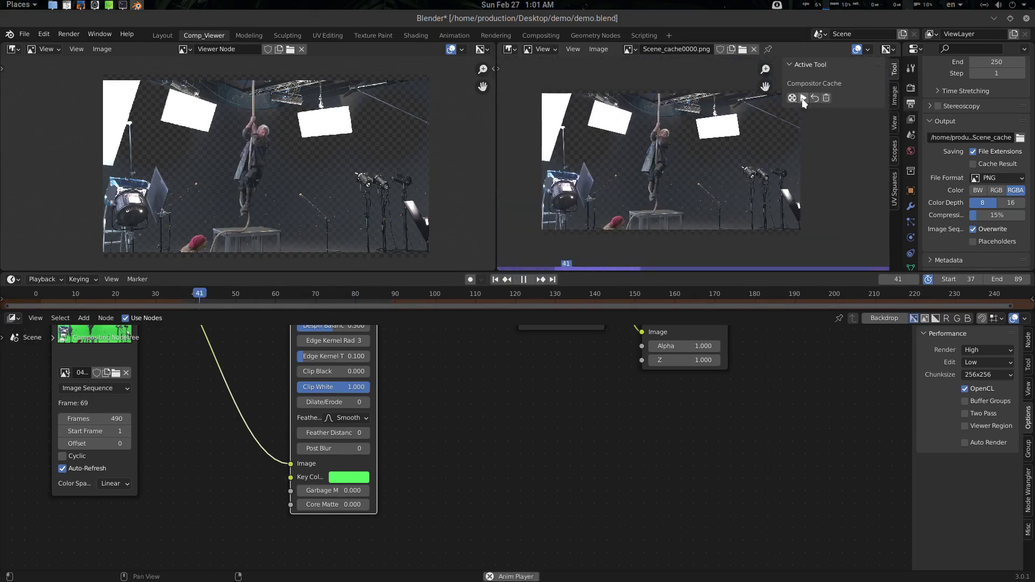
click(804, 102)
click(814, 100)
middle_drag(272, 134, 290, 127)
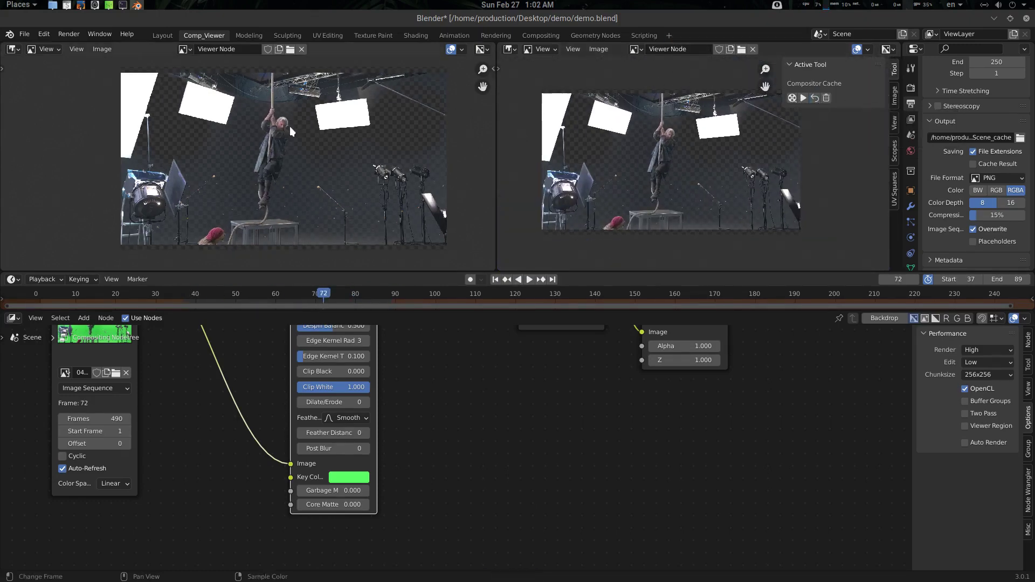
mouse_move(496, 146)
mouse_down()
mouse_move(702, 150)
mouse_move(486, 152)
mouse_up()
middle_drag(663, 153, 667, 155)
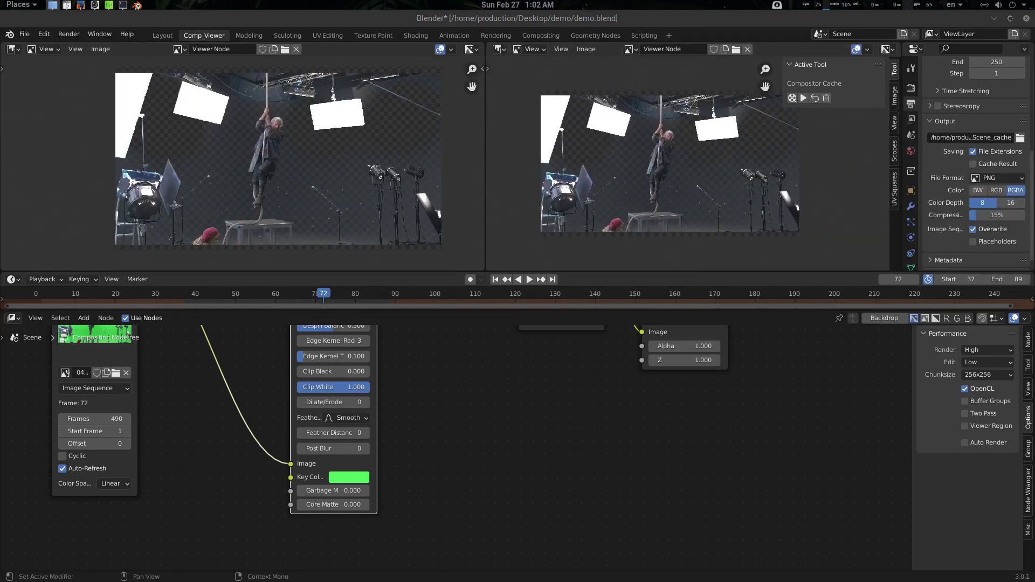
- Open the demo.blend_compcache_temp folder in the file manager to inspect the cached files, and delete the compositor cache
key(alt+Tab)
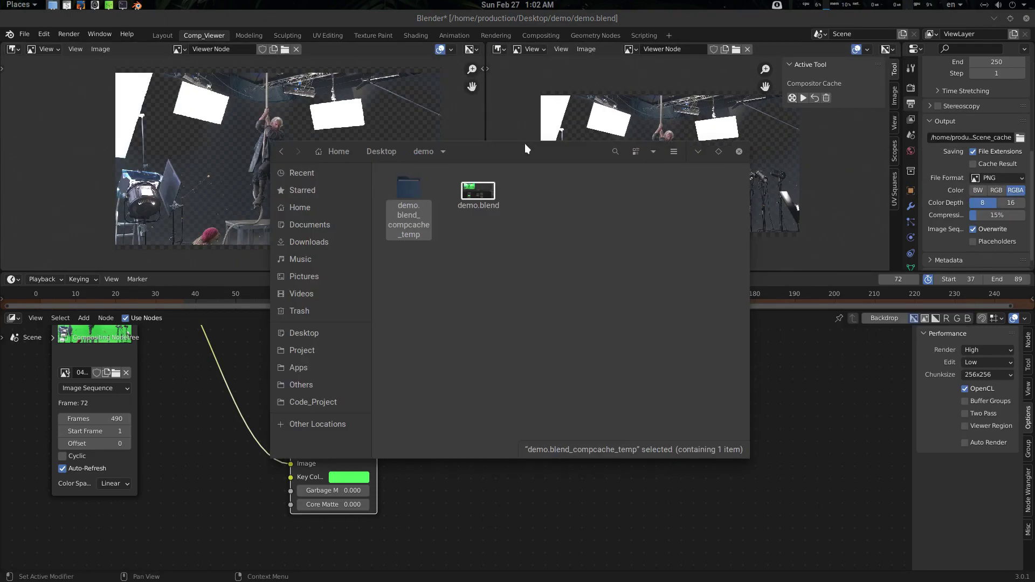
double_click(411, 227)
double_click(412, 195)
drag(584, 152, 365, 168)
click(826, 98)
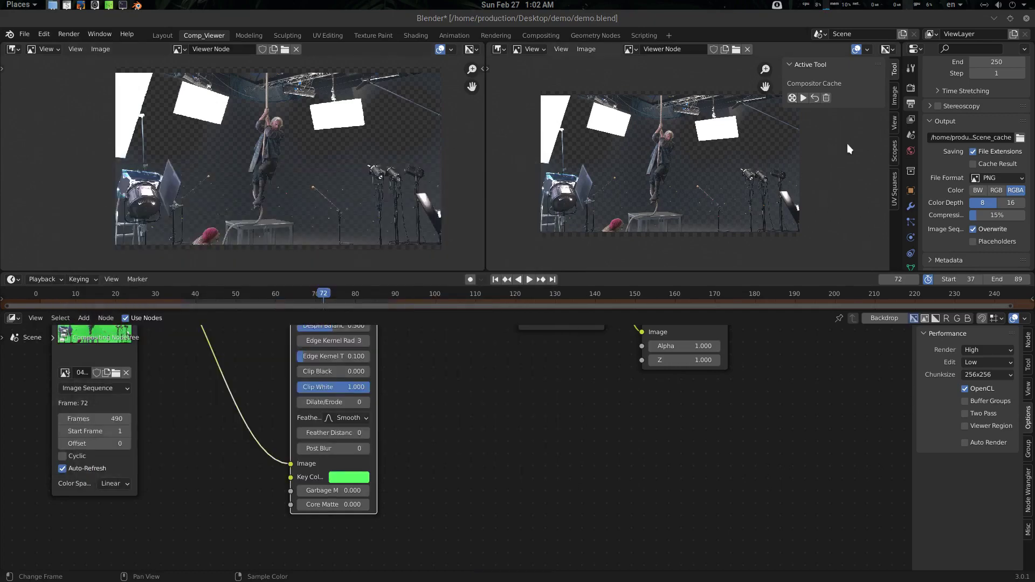
- Render the compositor cache again for the preview range and play it back in the image editor
key(space)
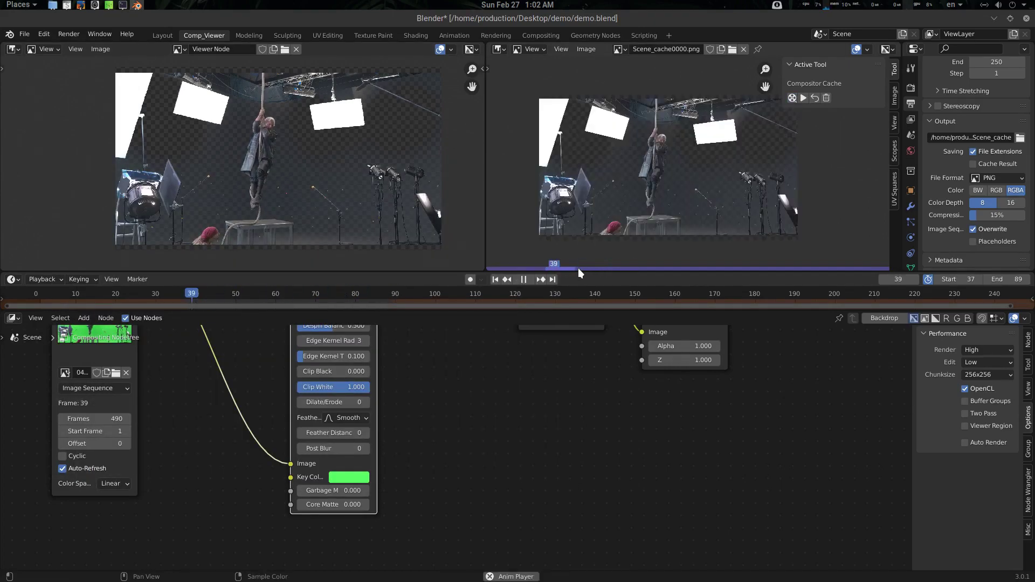
key(space)
scroll(952, 138, up, 6)
key(space)
key(space)
click(792, 98)
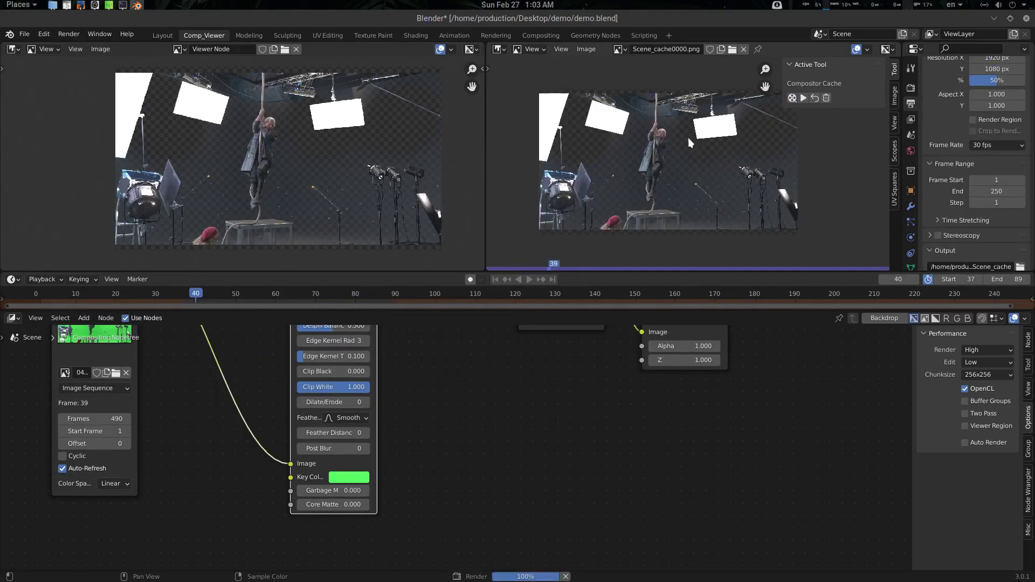
key(space)
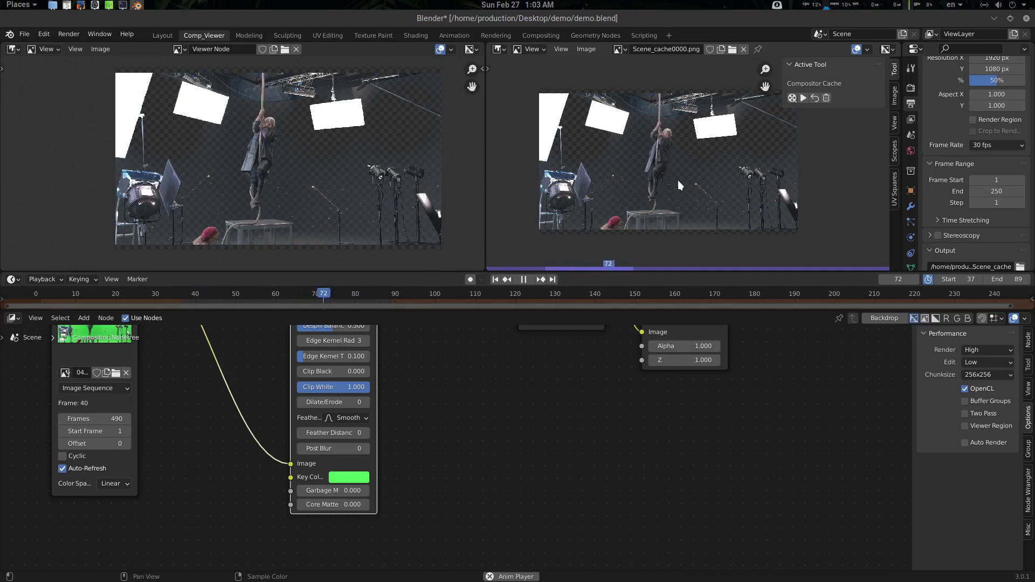
key(space)
- Add the Delete Cache and Set Viewer Node Back operators to Quick Favorites and hide the sidebar
right_click(825, 97)
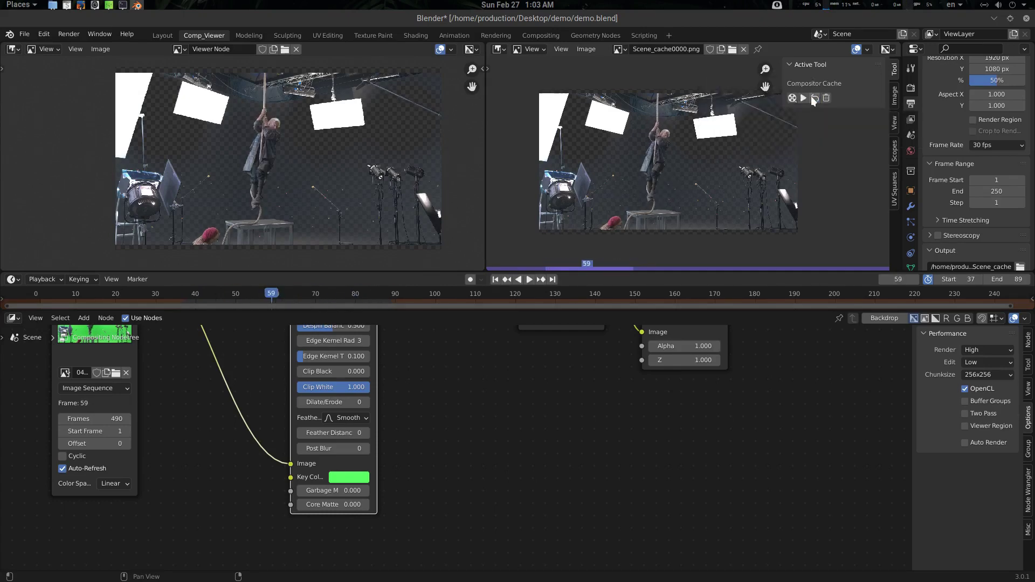
right_click(813, 97)
key(n)
- Run the cache operators from Quick Favorites to set the image editor back to the Viewer Node
middle_drag(650, 151, 653, 155)
key(q)
click(653, 168)
key(q)
click(662, 161)
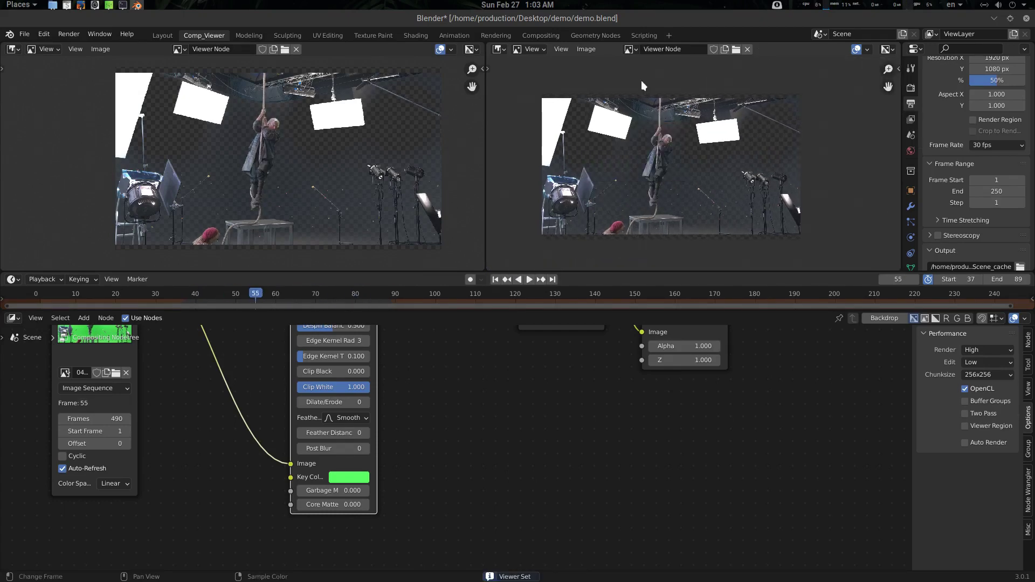
key(q)
click(667, 142)
- Maximize the keyed image viewer, switch it to Mask mode and draw a closed four-point mask around the climber
middle_drag(306, 172, 321, 171)
key(ctrl+space)
scroll(598, 289, up, 4)
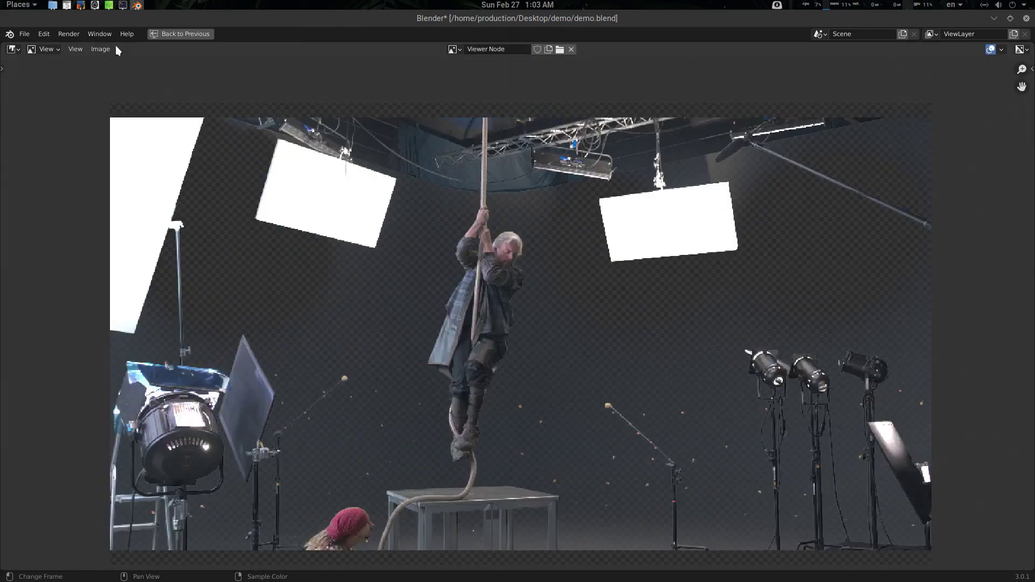
click(45, 49)
click(48, 103)
key(Home)
scroll(672, 392, up, 1)
ctrl+click(370, 419)
ctrl+click(407, 171)
ctrl+click(506, 175)
ctrl+click(479, 417)
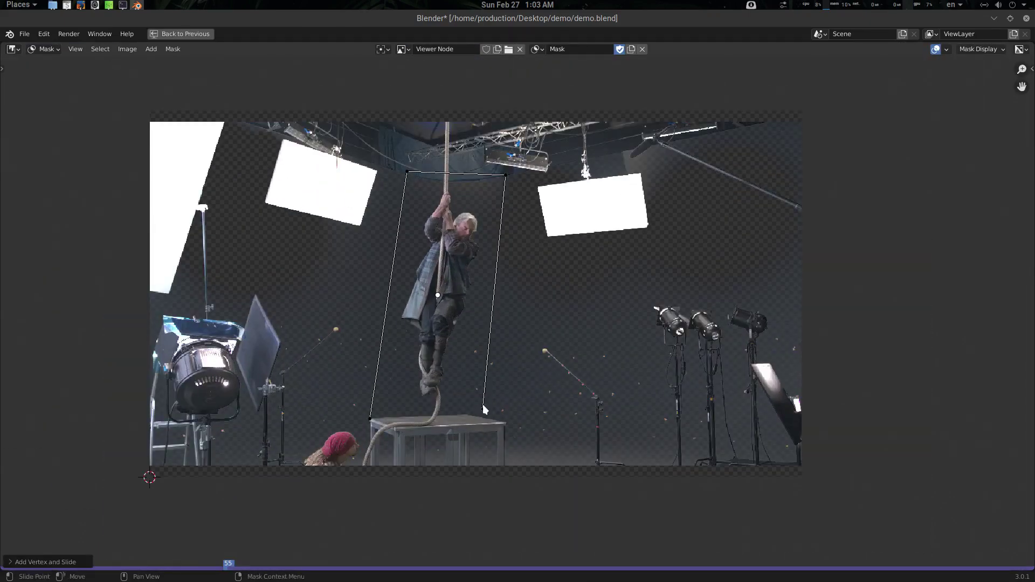
middle_drag(506, 415, 510, 407)
key(alt+c)
middle_drag(539, 319, 532, 325)
- Hide the mask's spline lines in the mask display settings and nudge the mask's upper-right point slightly
click(982, 49)
click(993, 71)
click(981, 119)
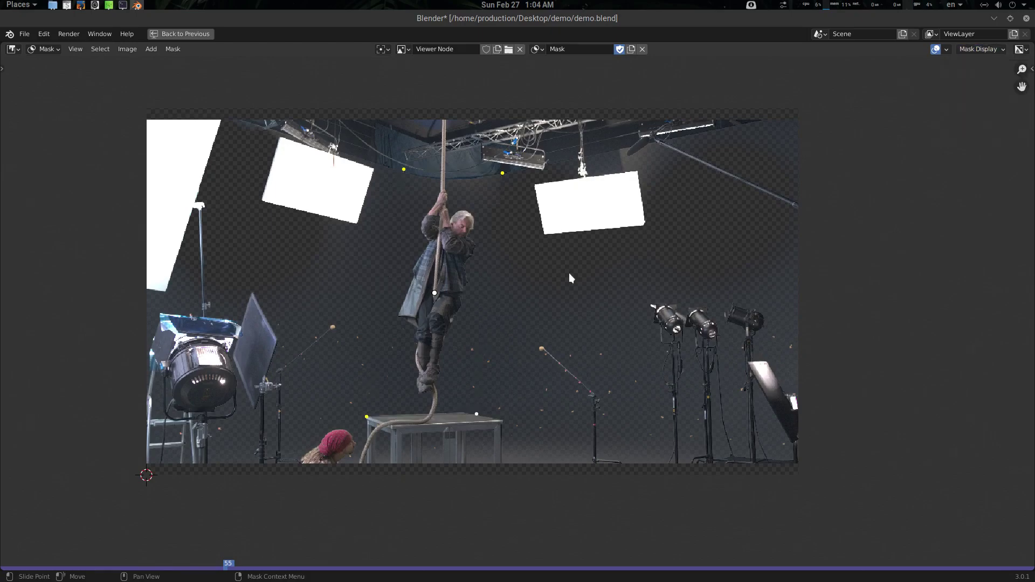
middle_drag(568, 275, 563, 267)
drag(498, 165, 495, 159)
- Restore the full layout, add a Mask node beside the Keying node and assign the drawn Mask to it
key(ctrl+space)
middle_drag(162, 373, 409, 440)
drag(338, 412, 147, 494)
key(shift+a)
text(mask)
key(Return)
click(367, 386)
click(369, 399)
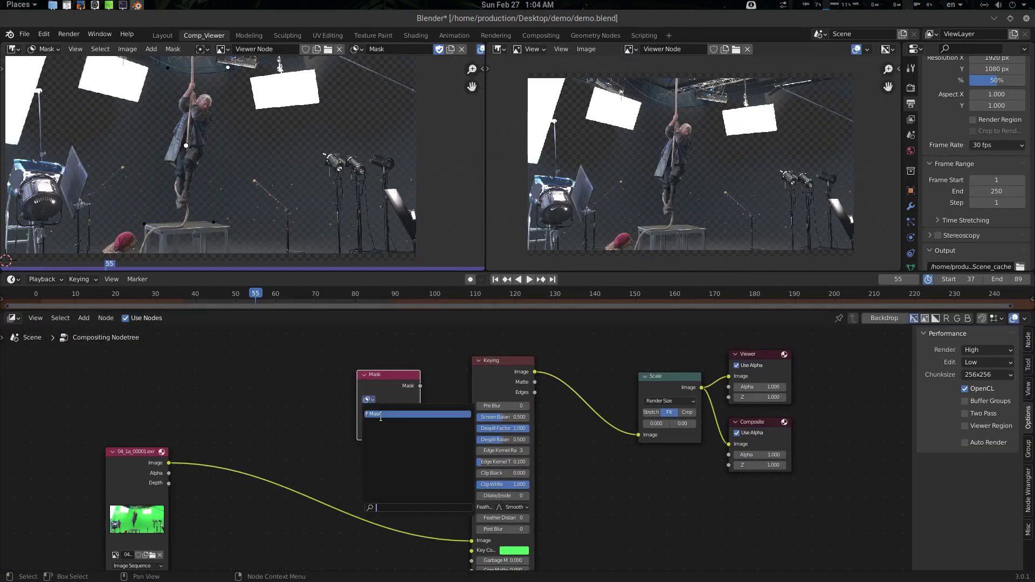
click(398, 416)
- Set the Mask node to a Fixed size of 1920 by 1080 and connect it to the Keying node's Garbage Matte
click(386, 422)
click(382, 443)
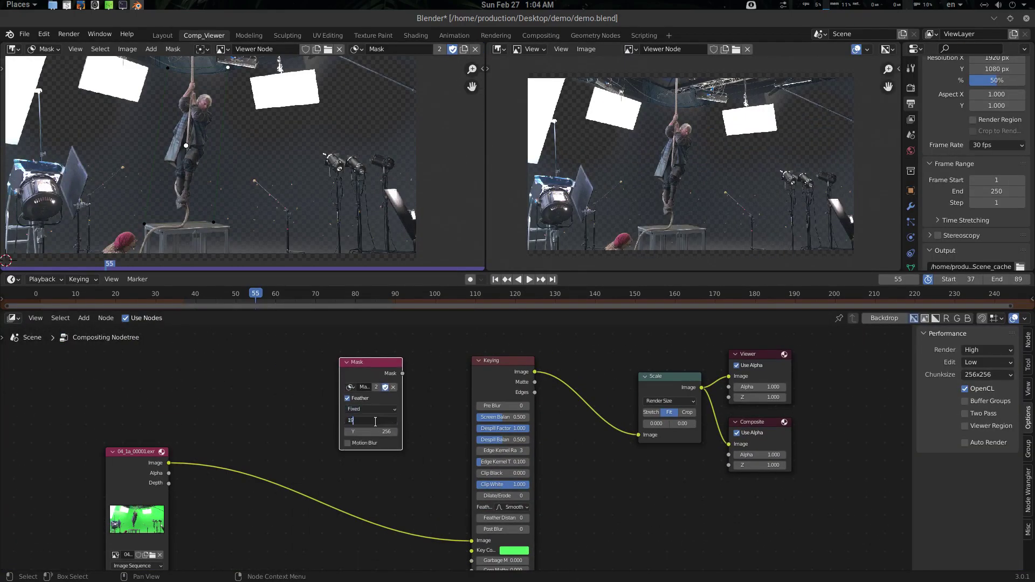
scroll(431, 388, down, 1)
drag(432, 356, 496, 528)
scroll(349, 229, down, 1)
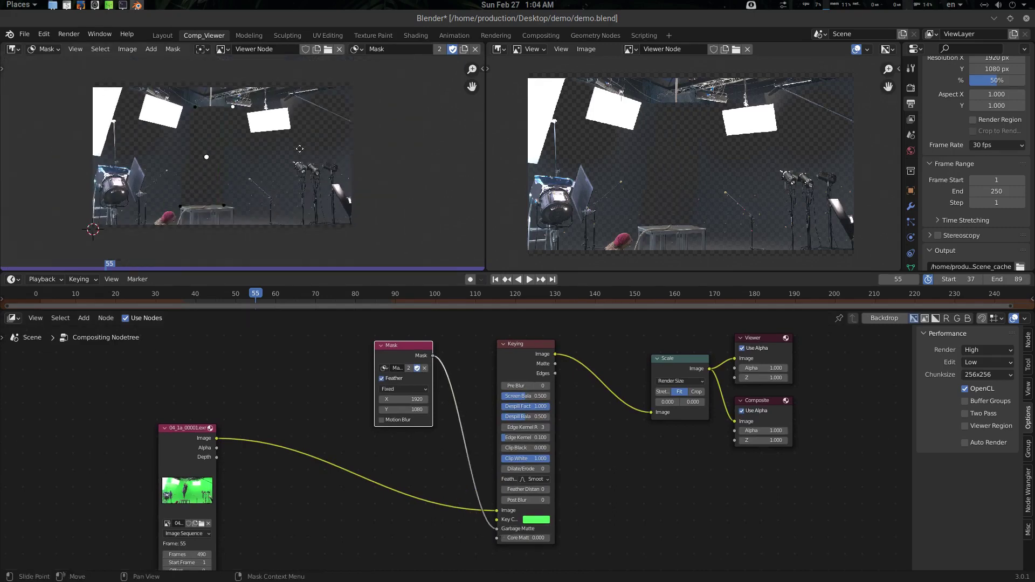
- Invert the mask layer so that only the climber inside the mask is kept
key(n)
key(n)
scroll(292, 131, up, 1)
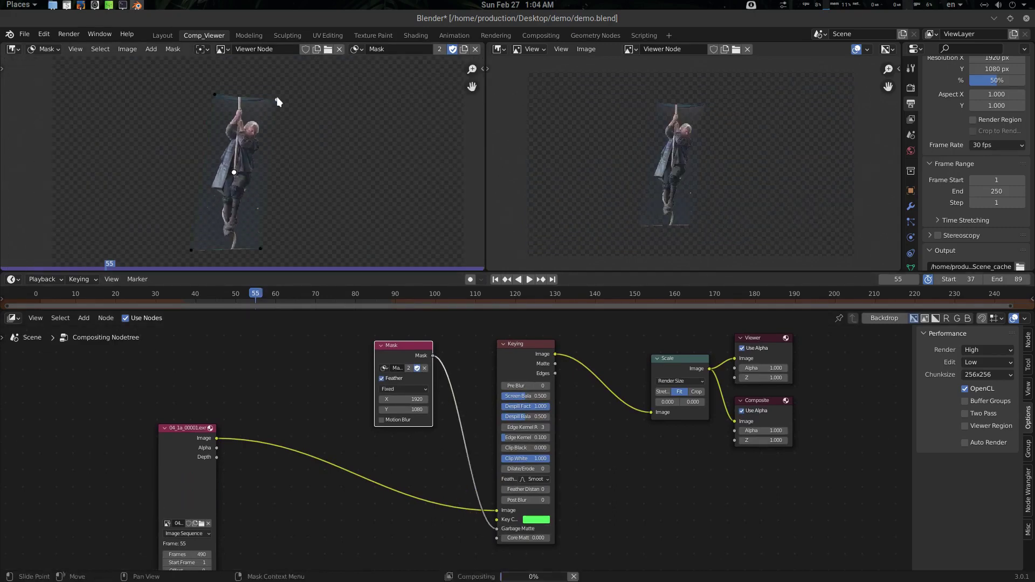
- Set the preview range to frames 51 to 74, render the compositor cache and play it back
drag(239, 292, 331, 309)
drag(294, 271, 292, 264)
key(q)
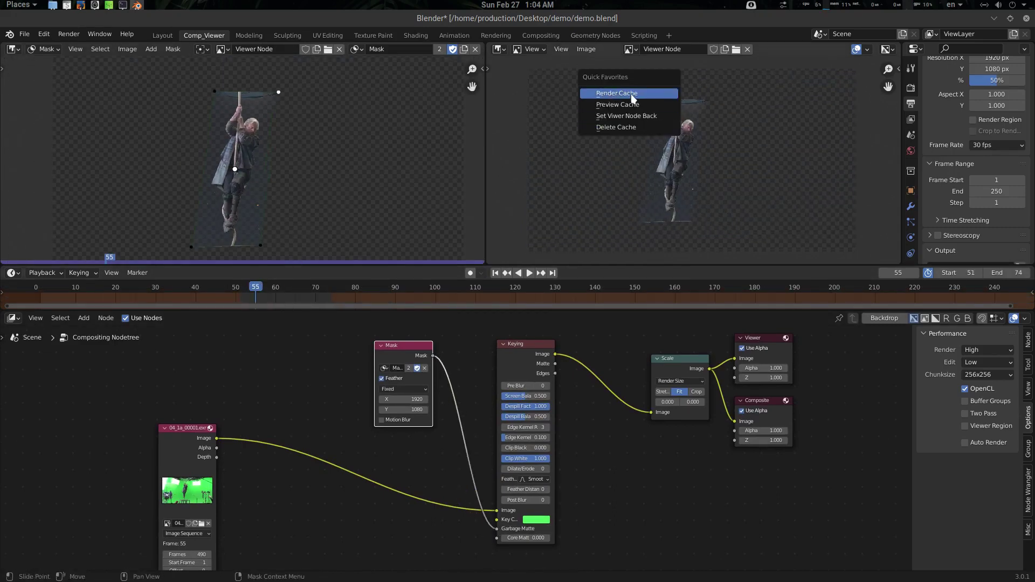
click(630, 96)
key(space)
key(Escape)
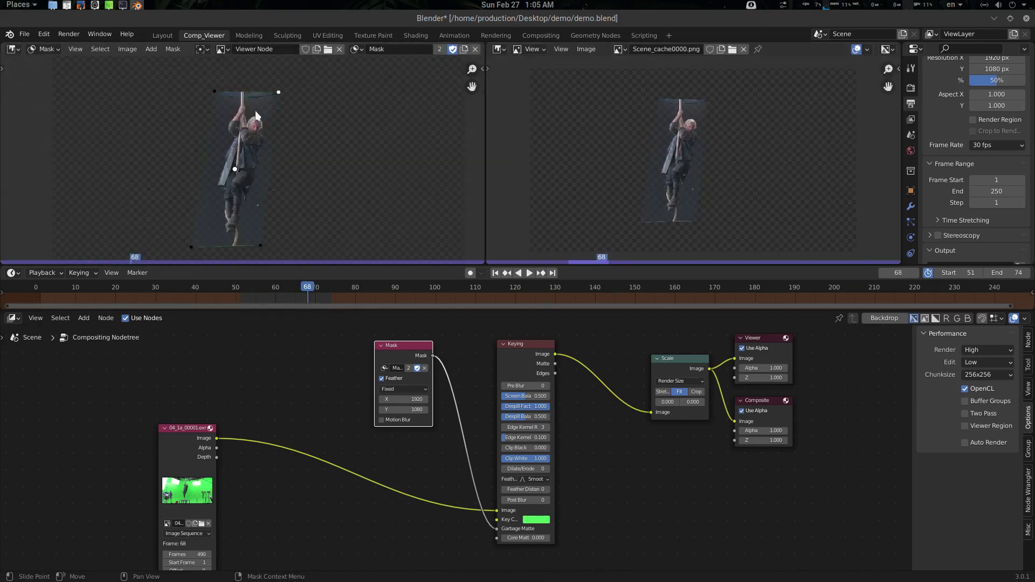
- Expand the mask editor across both viewer areas, set its Viewer Node back, render the cache there and play it
key(ctrl+space)
middle_drag(507, 140, 566, 141)
key(q)
click(504, 157)
key(q)
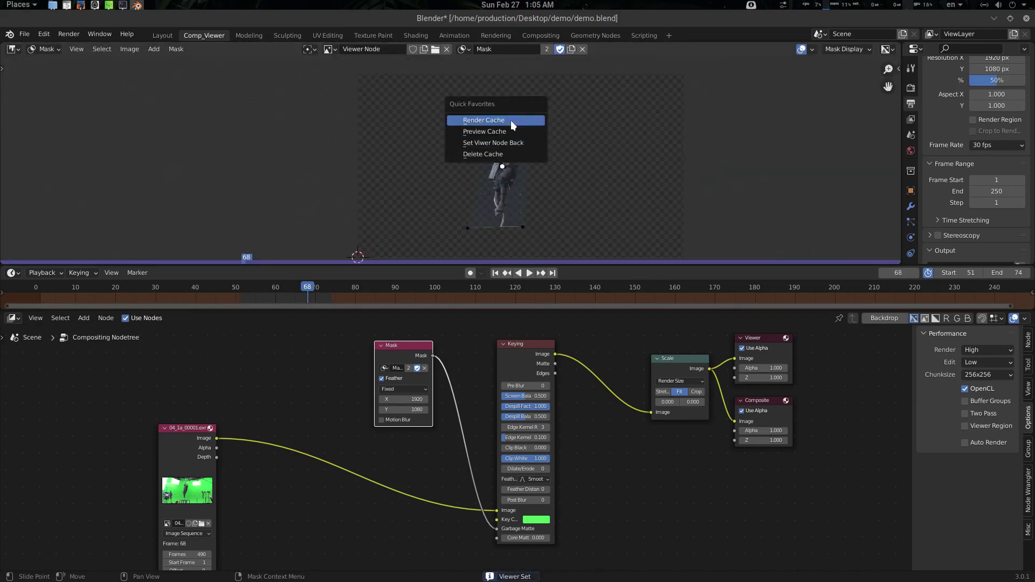
click(510, 121)
key(space)
key(space)
- Split the wide mask editor into two side-by-side viewers and frame the climber in them
scroll(480, 439, up, 2)
middle_drag(480, 439, 455, 418)
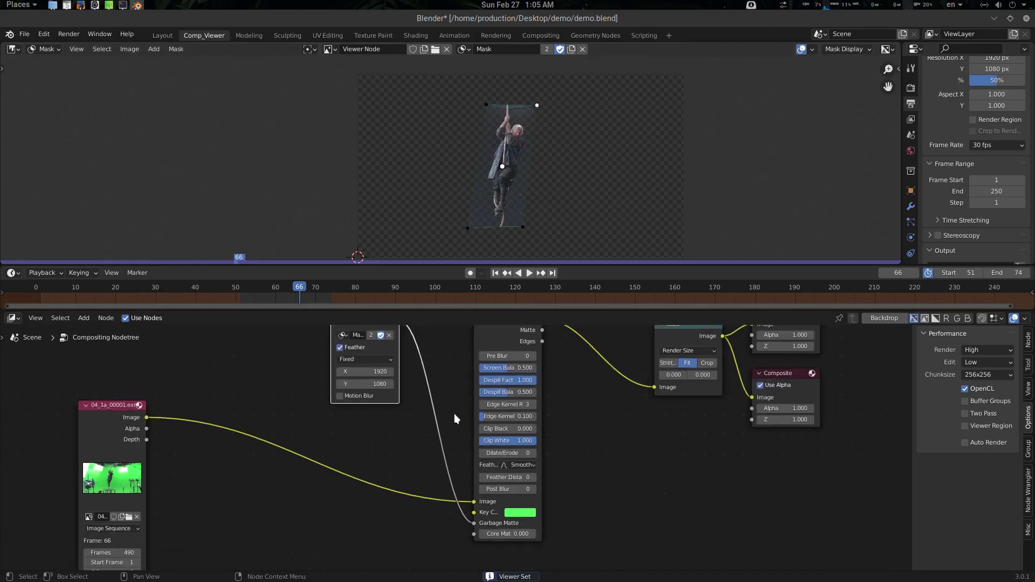
drag(899, 262, 485, 204)
middle_drag(702, 125, 597, 126)
scroll(597, 127, down, 2)
scroll(327, 199, up, 1)
- Change the Keying node's key color to a darker green and frame the keyed climber
click(521, 512)
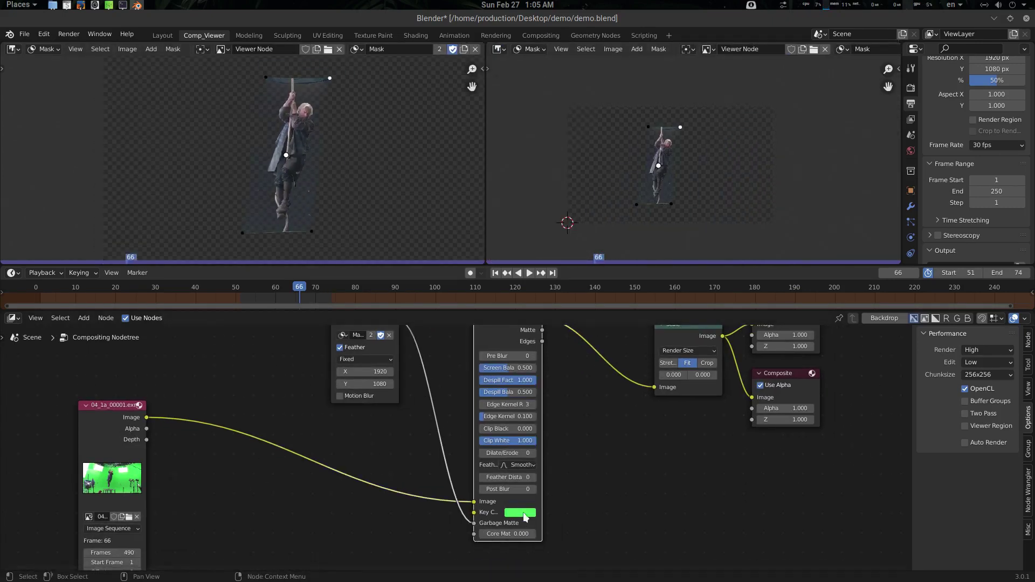
drag(589, 380, 589, 409)
middle_drag(330, 85, 331, 107)
scroll(330, 145, down, 1)
middle_drag(329, 147, 312, 132)
- Render the compositor cache with the darker key color in the second viewer and play it back
key(q)
click(606, 110)
key(space)
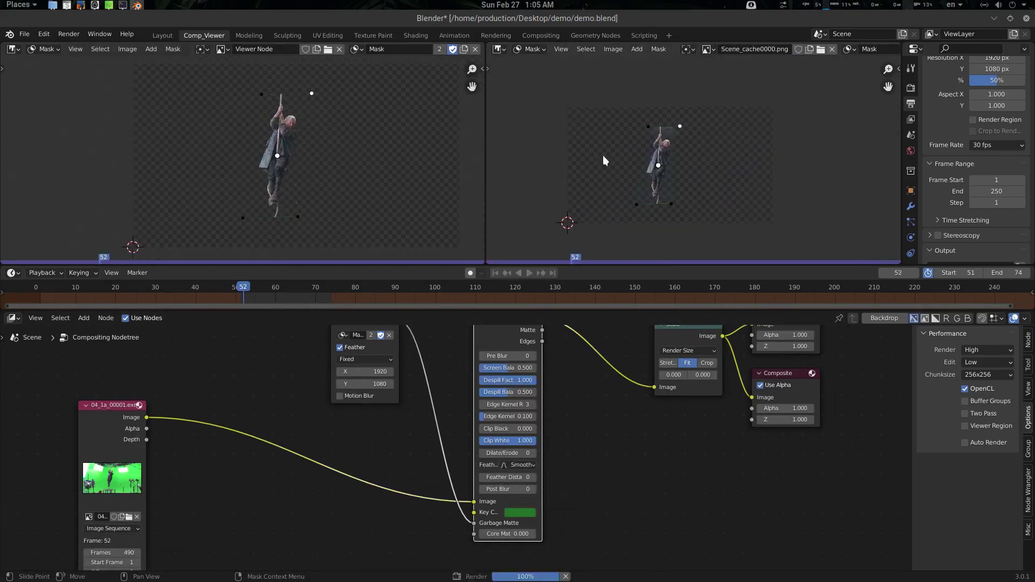
scroll(650, 166, up, 2)
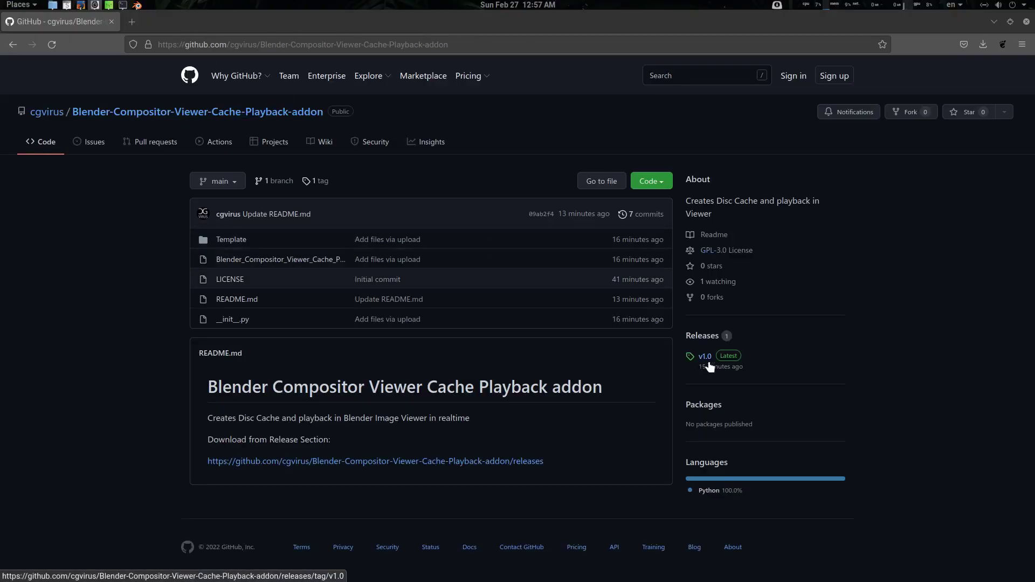
- View the v1.0 download on the Releases page of the Blender-Compositor-Viewer-Cache-Playback-addon repository, and minimize the browser
click(710, 339)
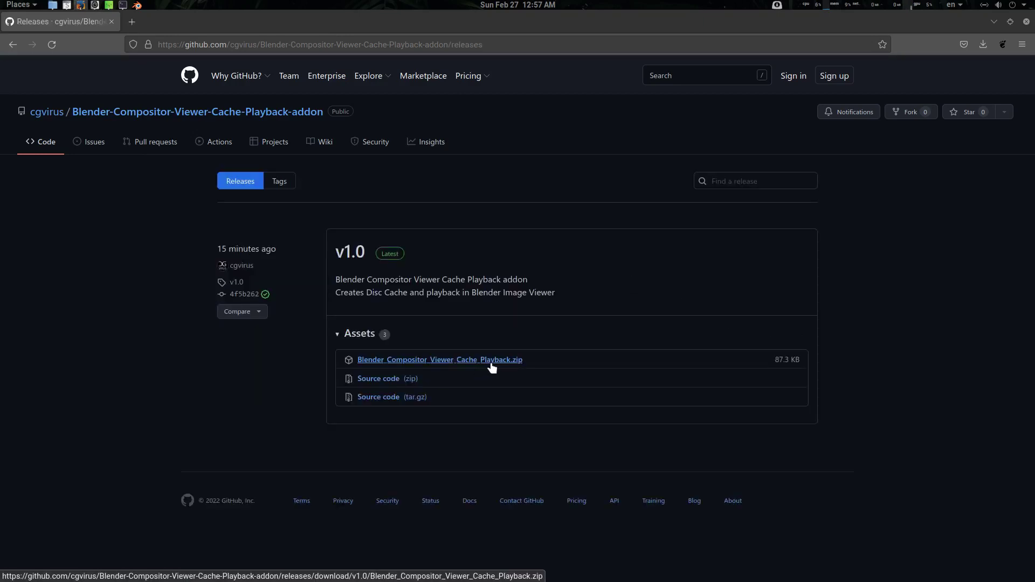
click(991, 22)
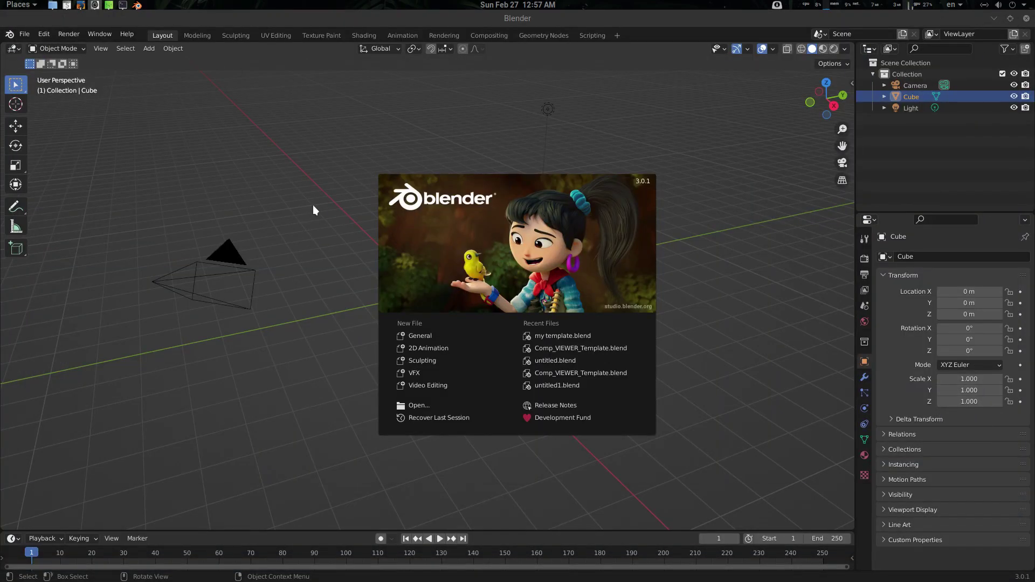
- Install the add-on from Blender_Compositor_Viewer_Cache_Playback.zip in the Desktop folder through the Blender preferences
click(313, 206)
click(26, 34)
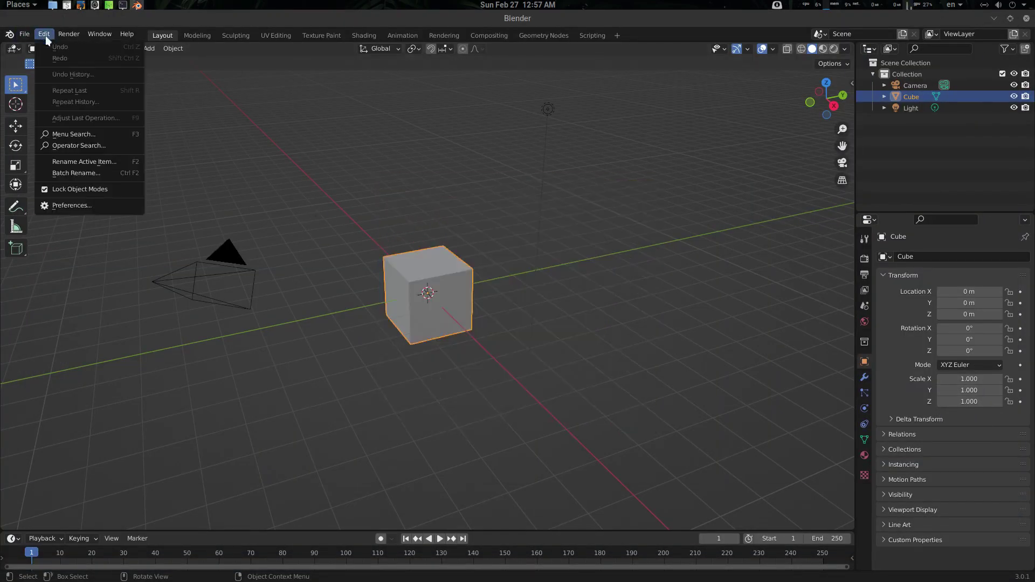
click(74, 209)
click(266, 93)
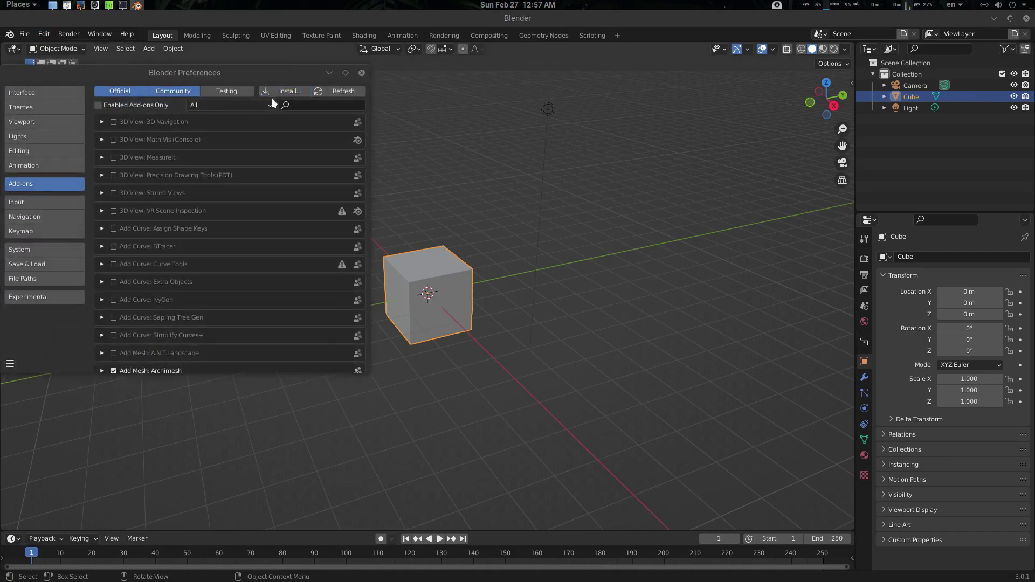
click(52, 339)
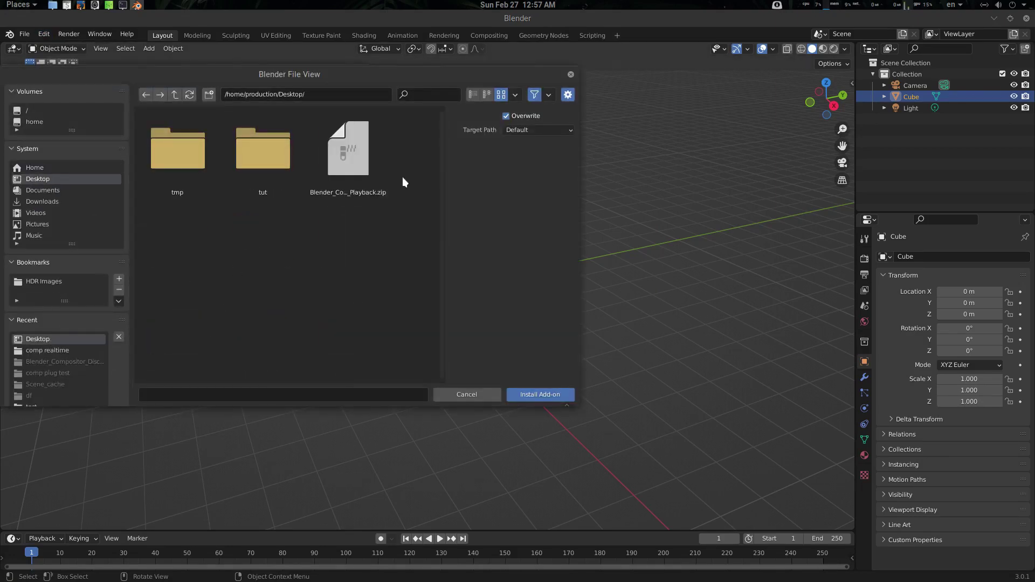
double_click(332, 174)
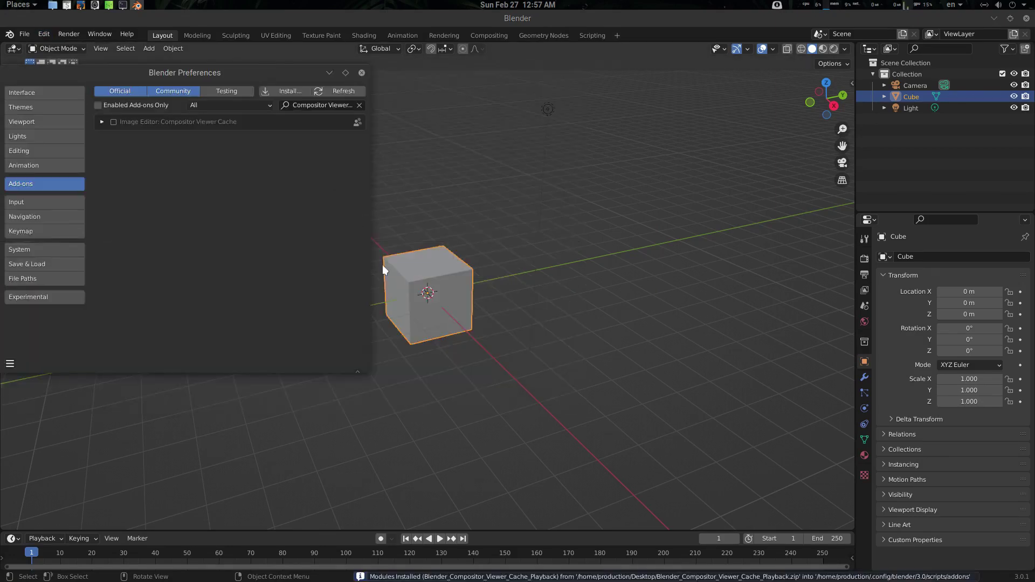
- Enable the Compositor Viewer Cache add-on, show its details and move the preferences window toward the screen's middle
click(113, 121)
click(102, 122)
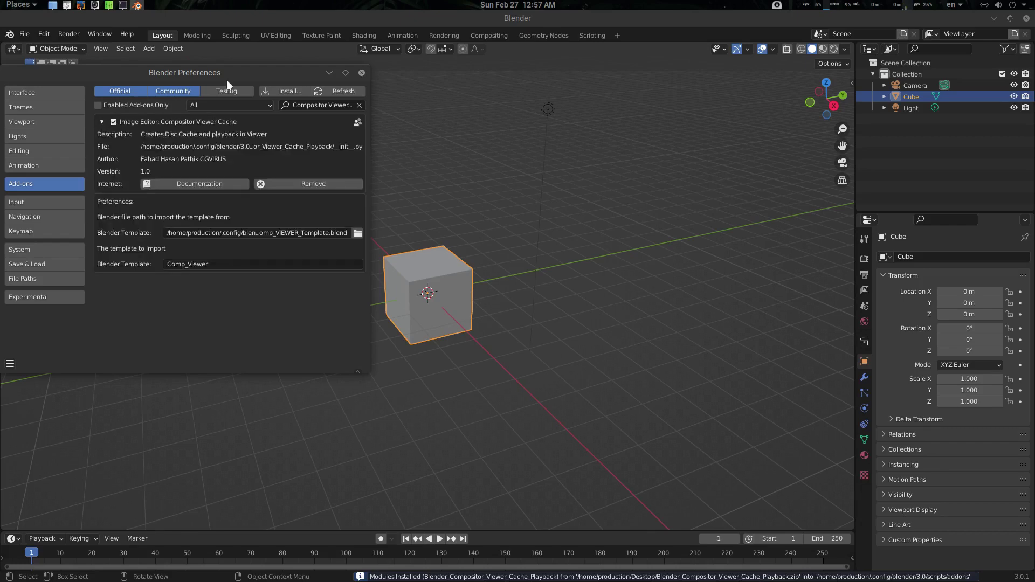
drag(254, 81, 532, 117)
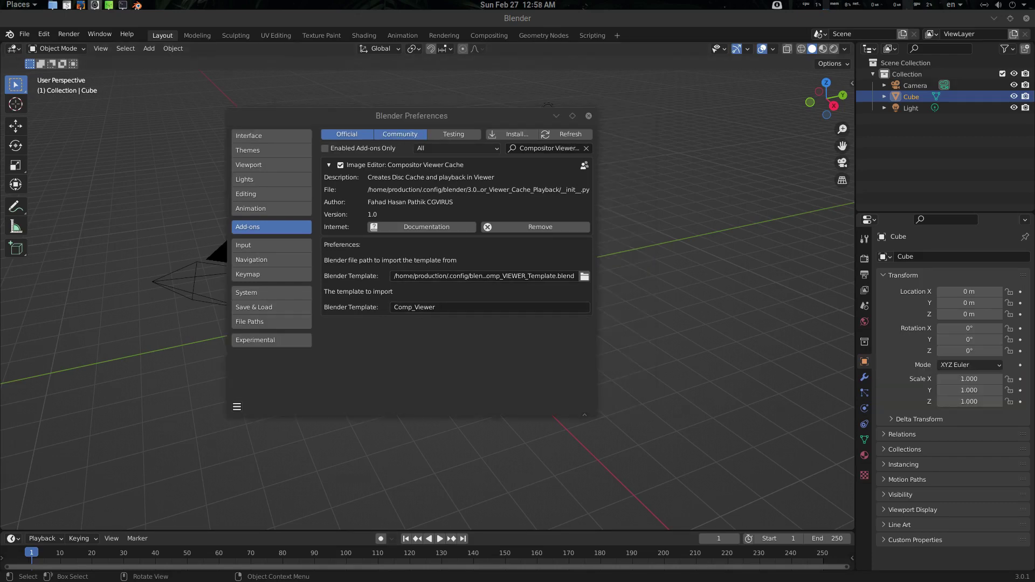
- Switch to the Compositing workspace and turn off the node editor's backdrop
middle_drag(656, 231, 475, 253)
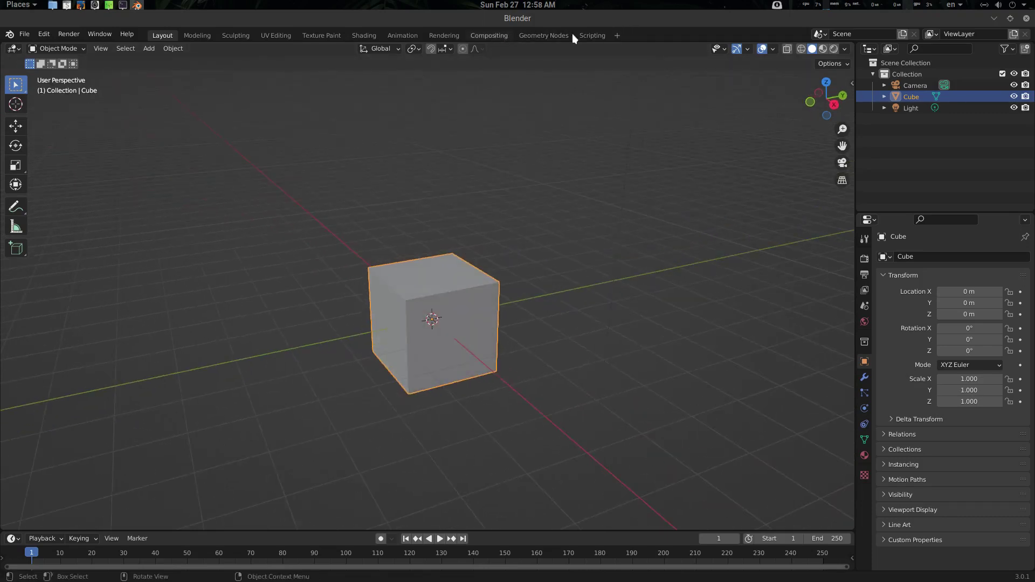
click(496, 35)
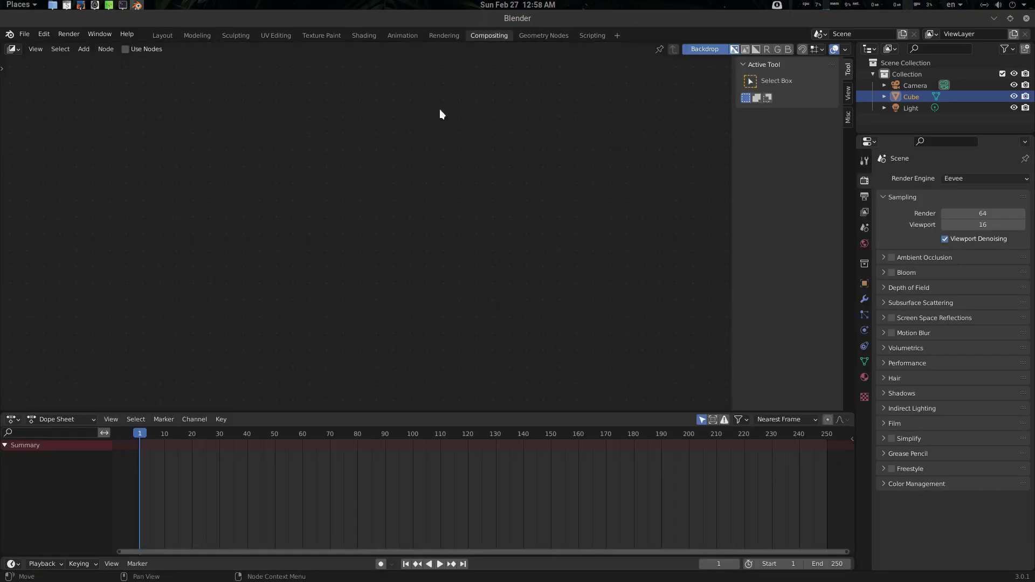
click(706, 50)
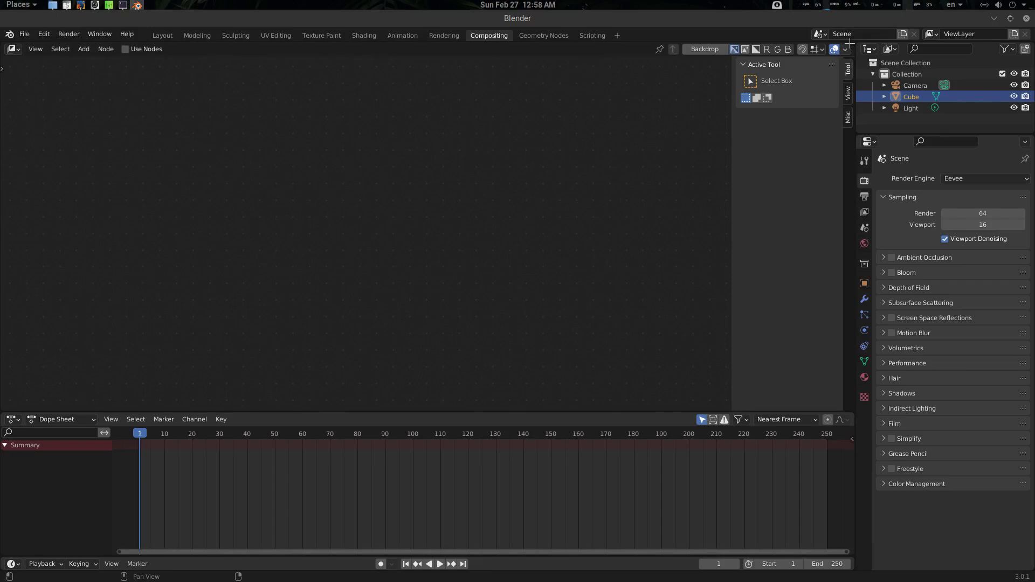
- Split the node editor horizontally, make the upper area an Image Editor, and enlarge the node area by shrinking the Dope Sheet
drag(849, 42, 728, 273)
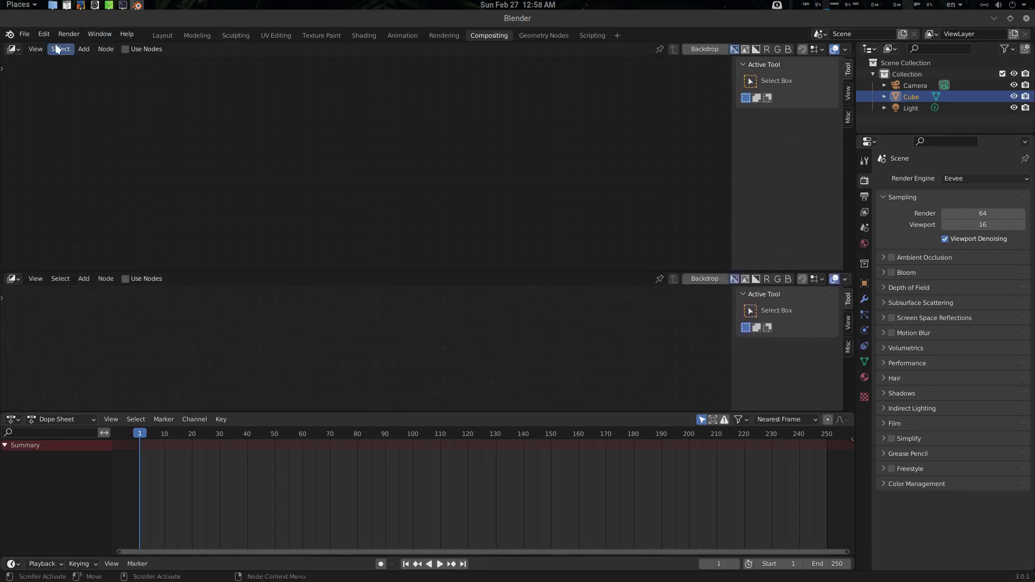
click(16, 50)
click(56, 94)
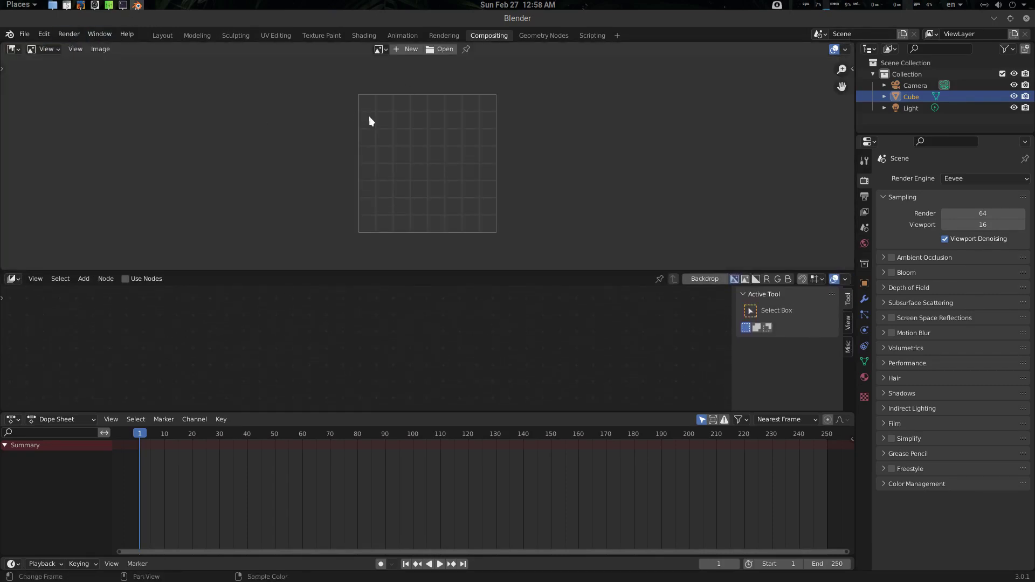
middle_drag(410, 113, 398, 115)
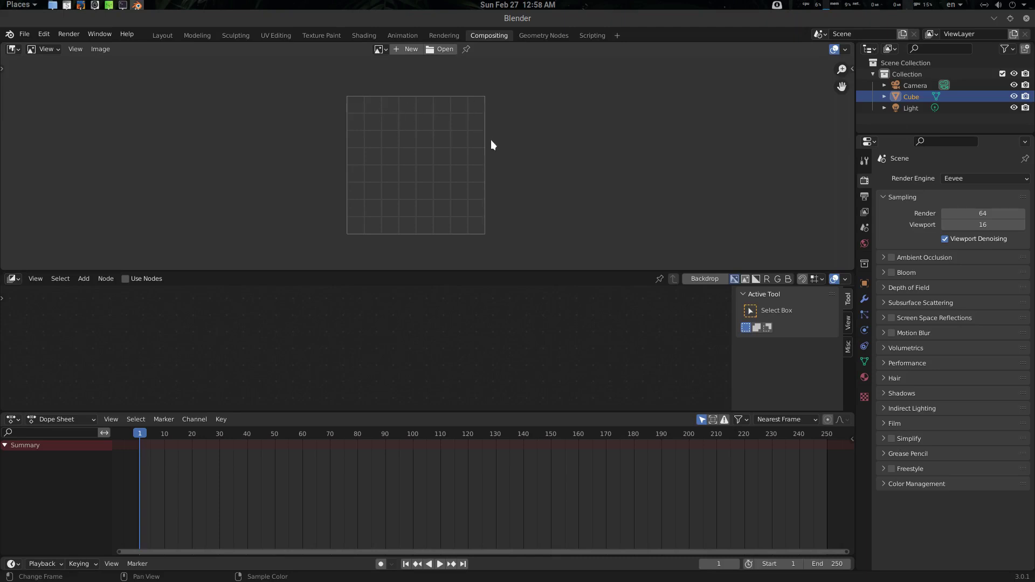
drag(390, 412, 397, 483)
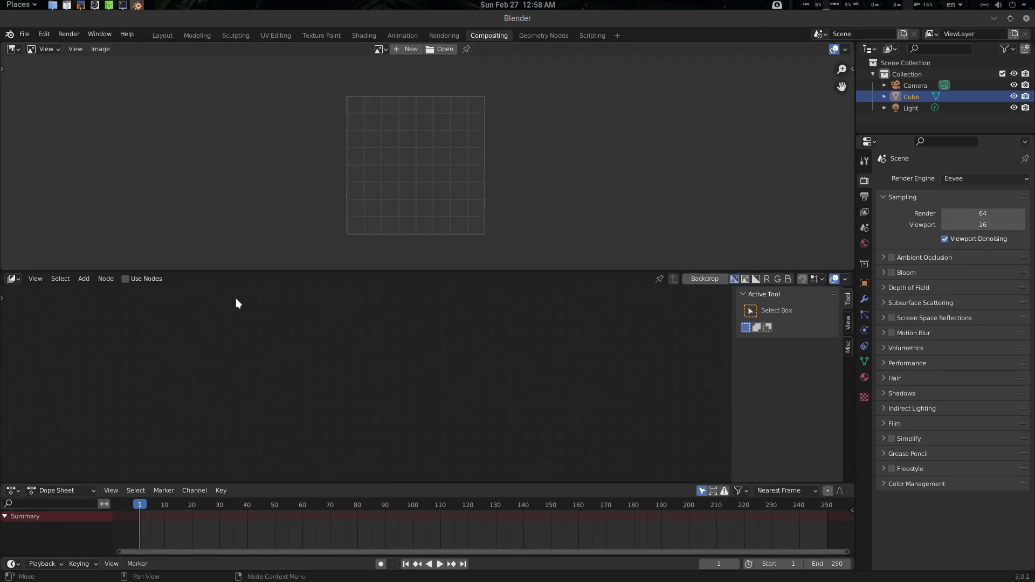
- Enable Use Nodes, move the Composite node away from Render Layers, and delete the Render Layers node
click(126, 279)
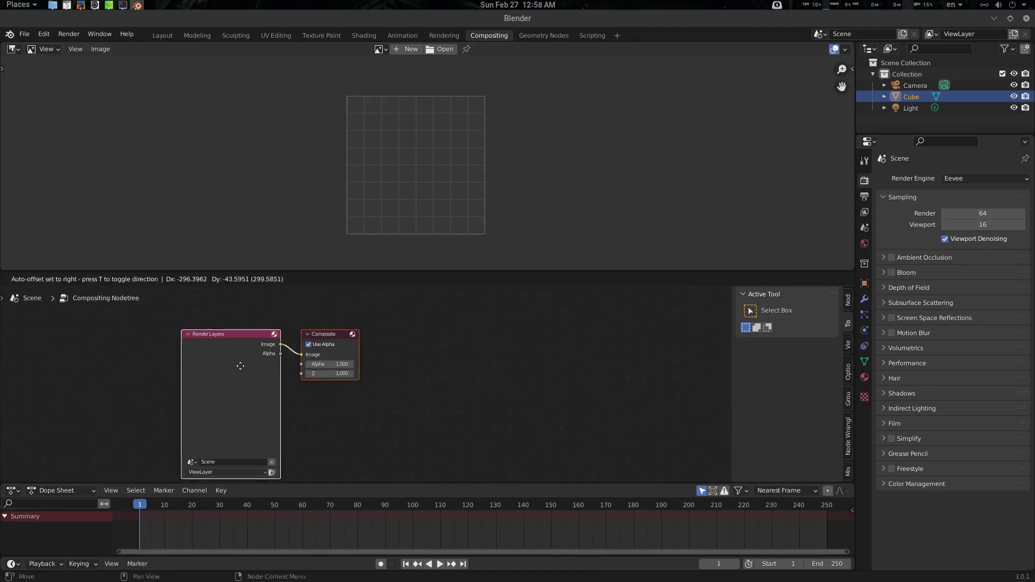
key(g)
click(439, 373)
drag(241, 341, 242, 329)
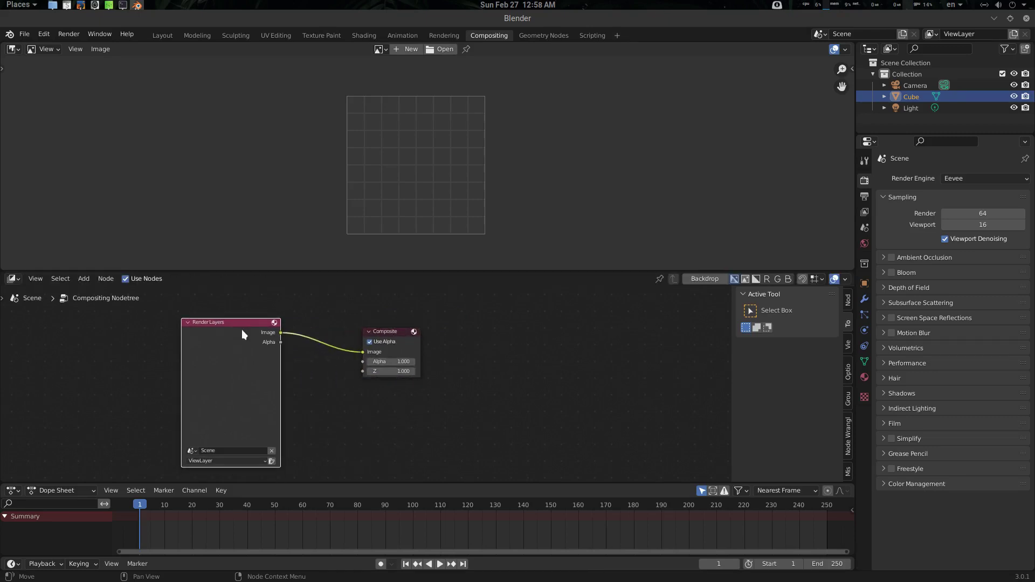
key(x)
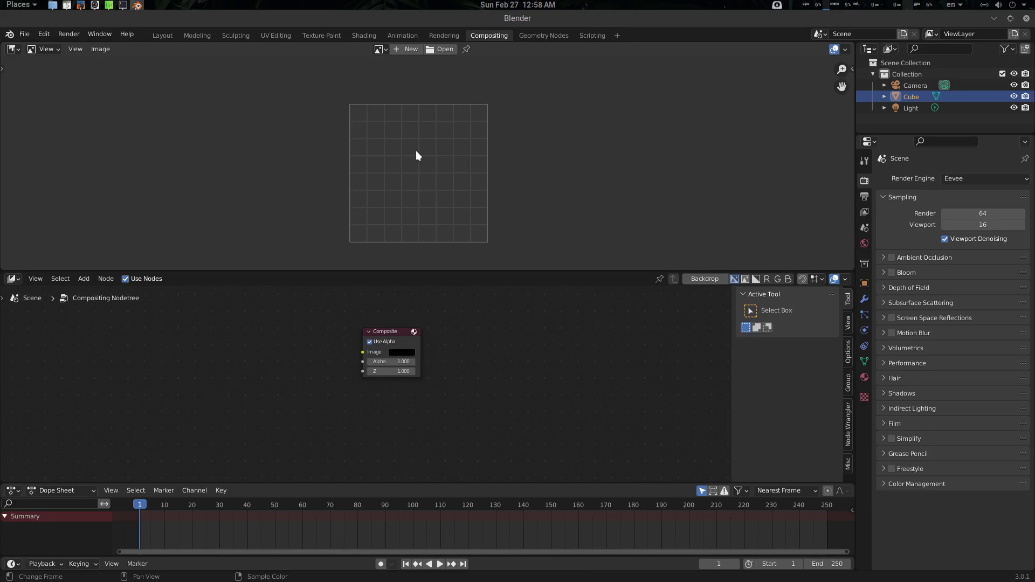
- Show the Compositor Cache tools in the Image Editor's sidebar and view the add-on's Disc Cache commands
key(n)
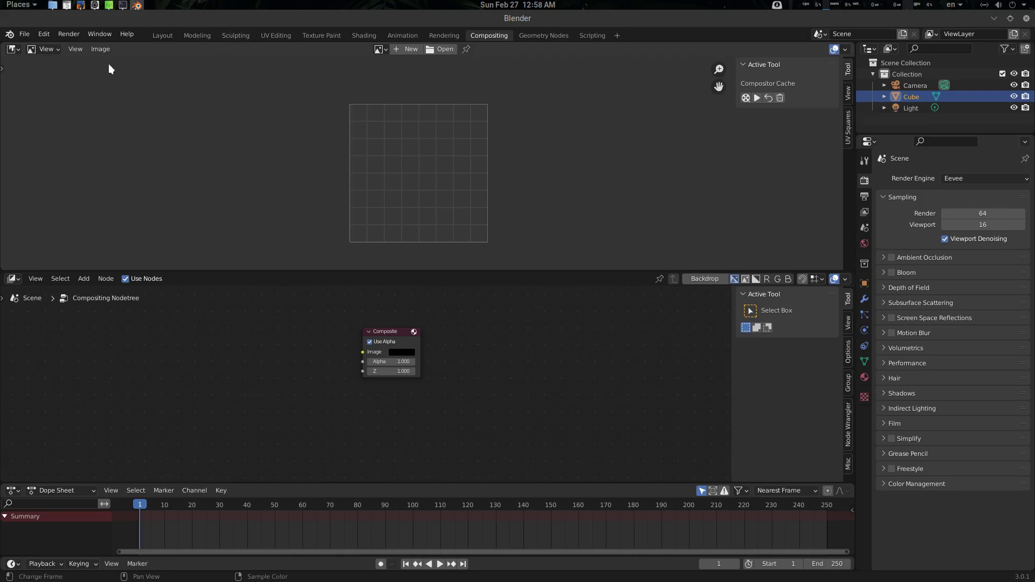
click(109, 50)
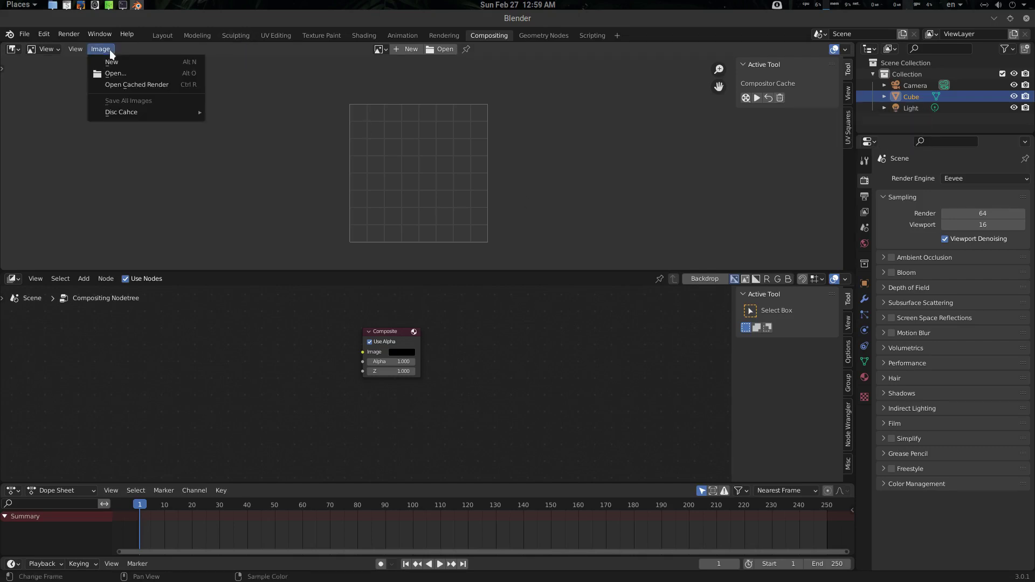
mouse_move(122, 113)
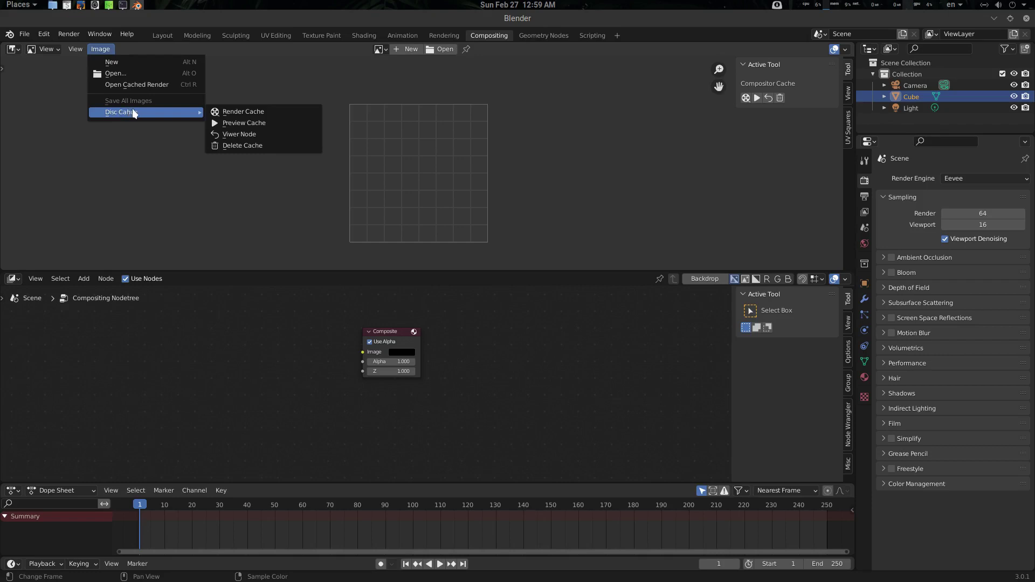
click(243, 145)
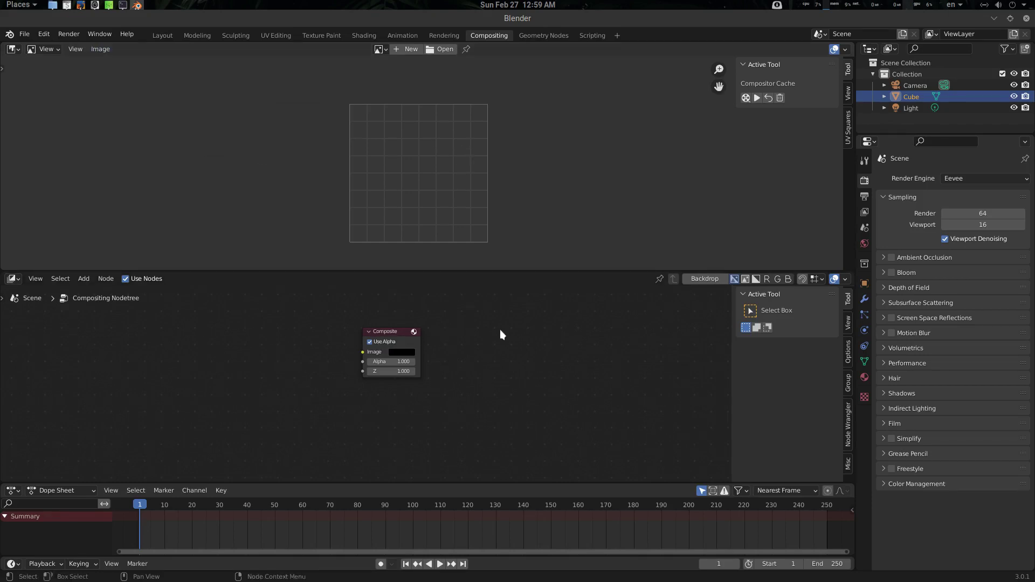
- Import the Compositor Viewer Cache template into the current file
click(26, 35)
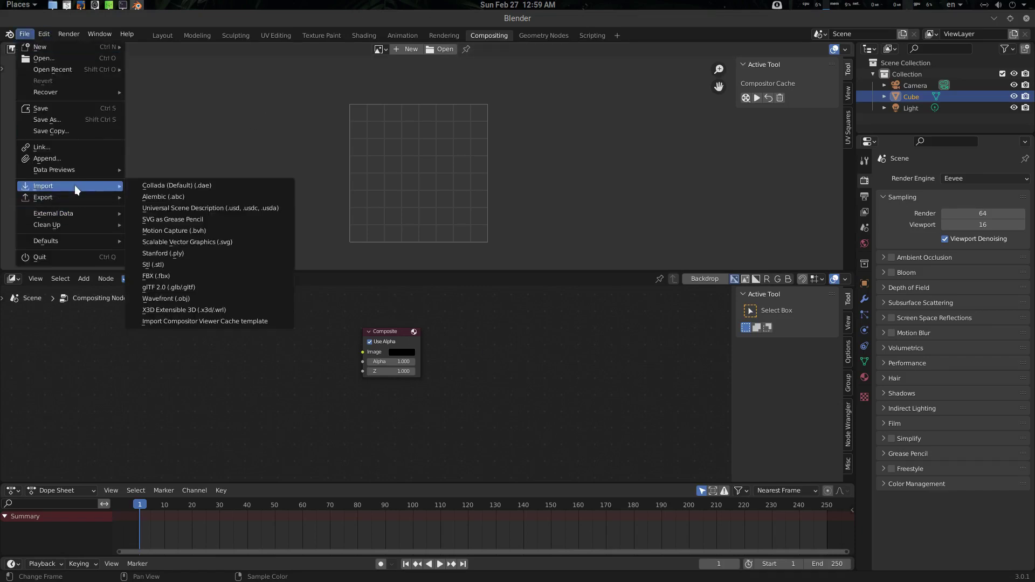
click(26, 34)
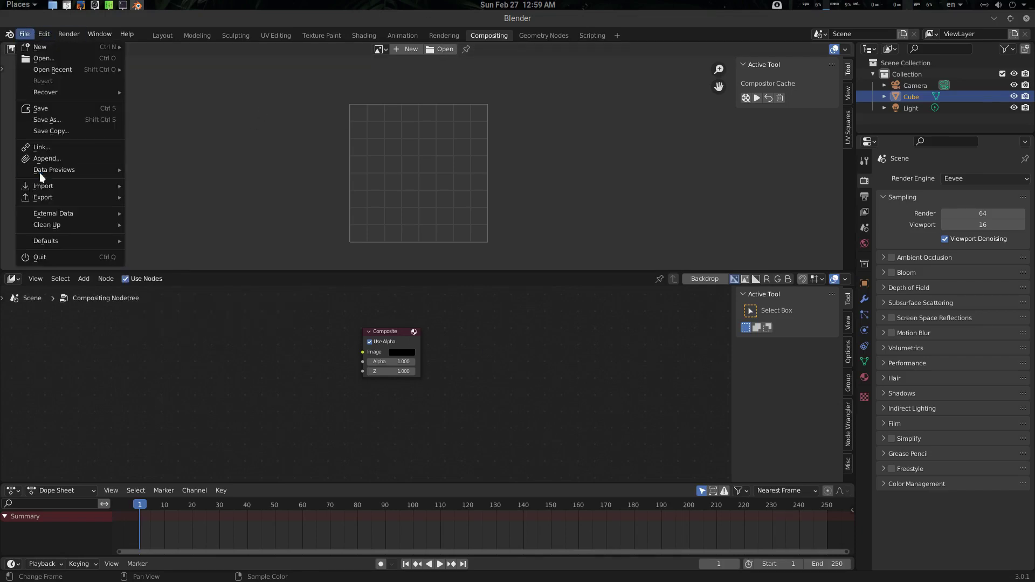
mouse_move(48, 186)
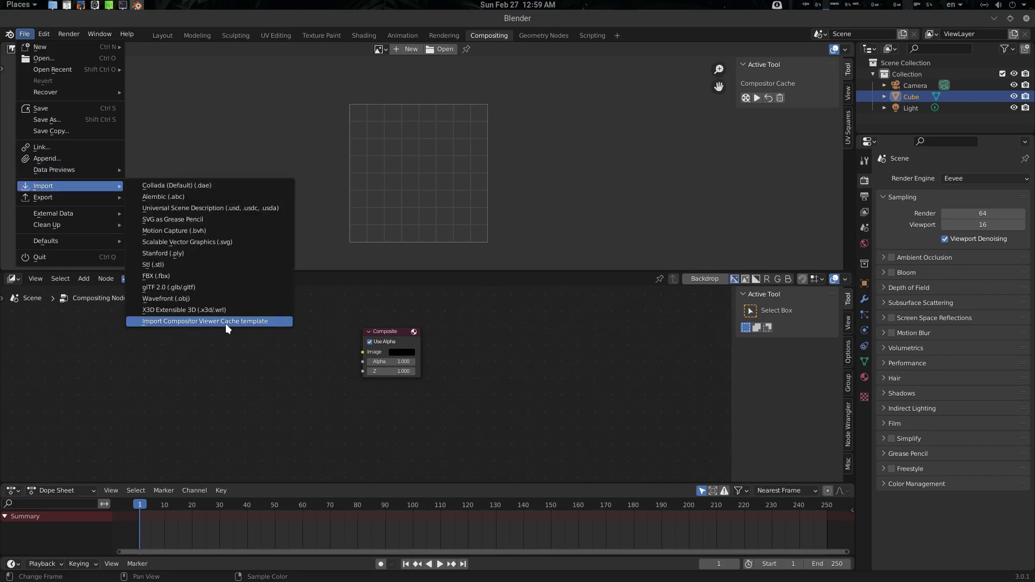
click(259, 323)
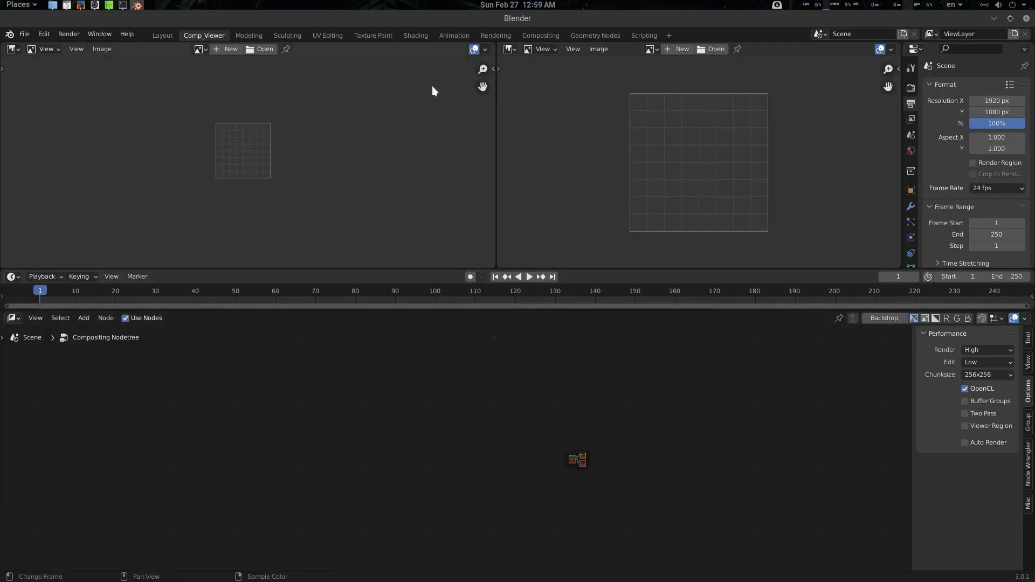
- Display the Viewer Node image in the first image editor, select the Scale node, and look through the output properties
scroll(491, 415, up, 8)
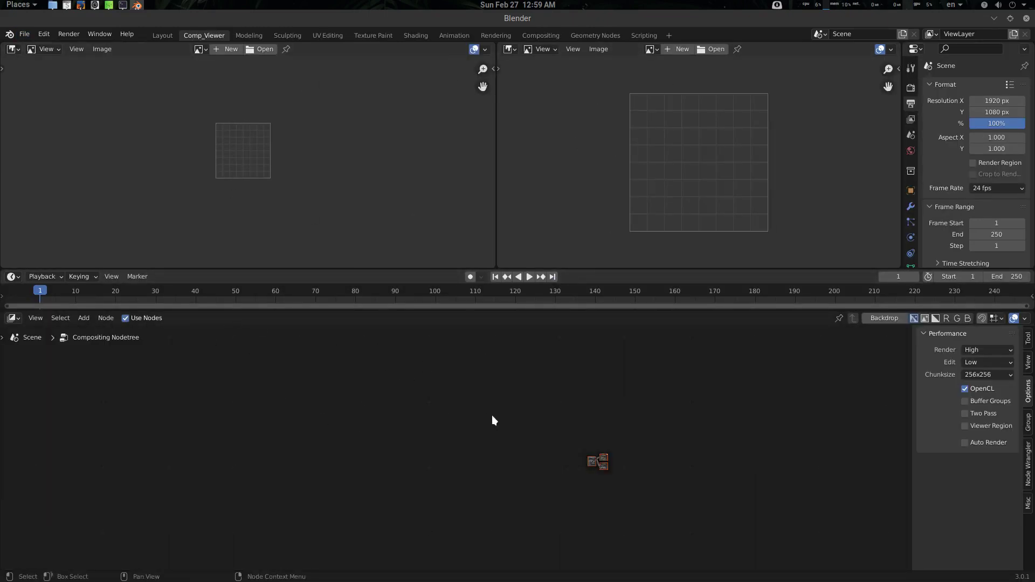
middle_drag(634, 441, 564, 432)
key(Home)
click(677, 438)
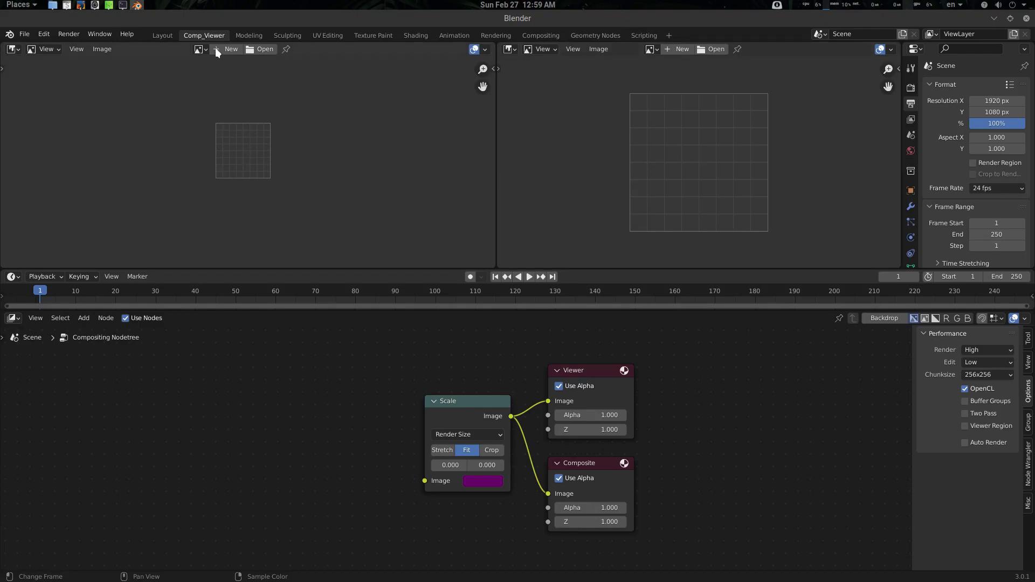
click(200, 49)
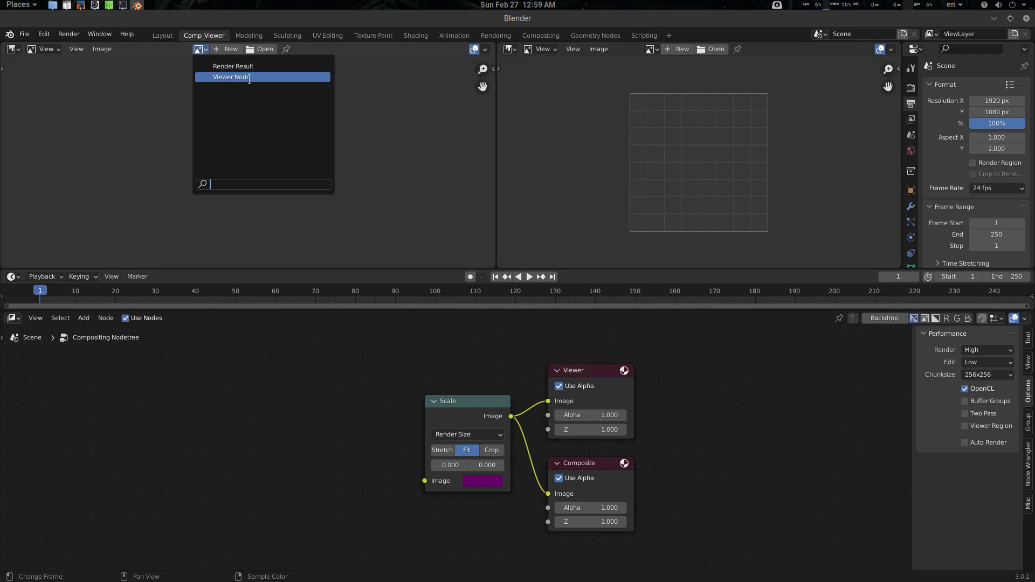
click(249, 81)
click(493, 403)
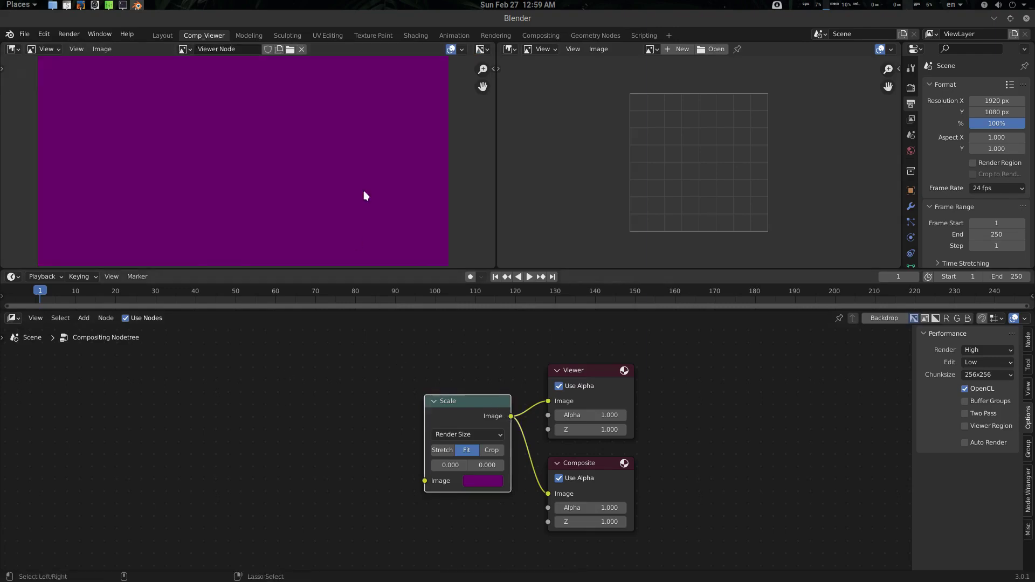
scroll(303, 154, down, 1)
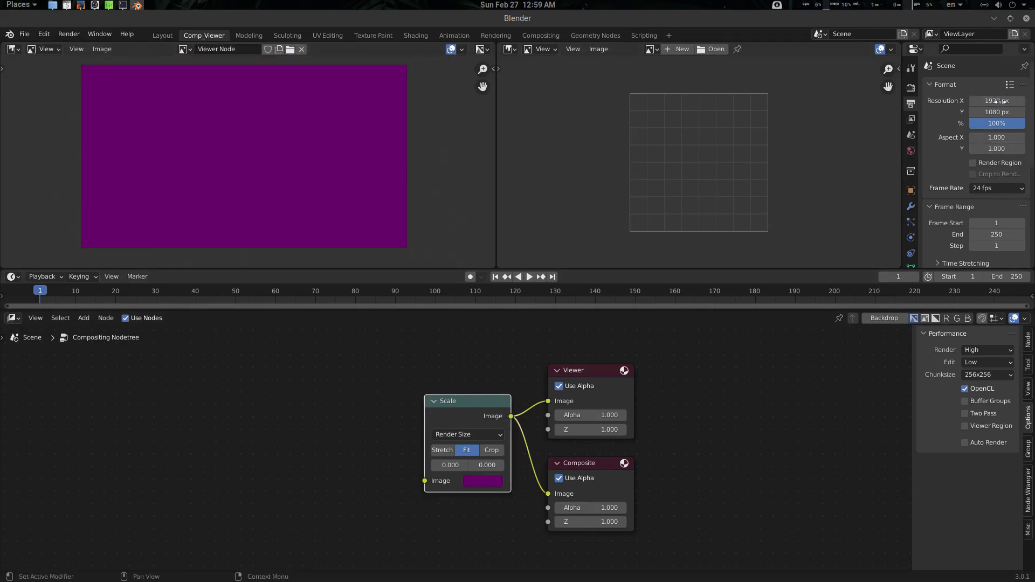
scroll(963, 221, down, 5)
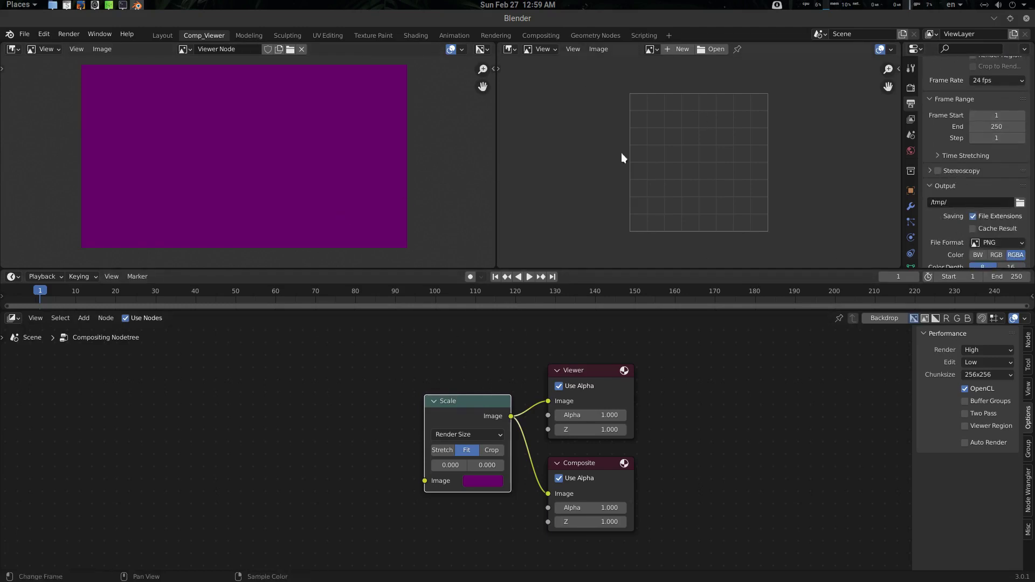
scroll(943, 178, up, 5)
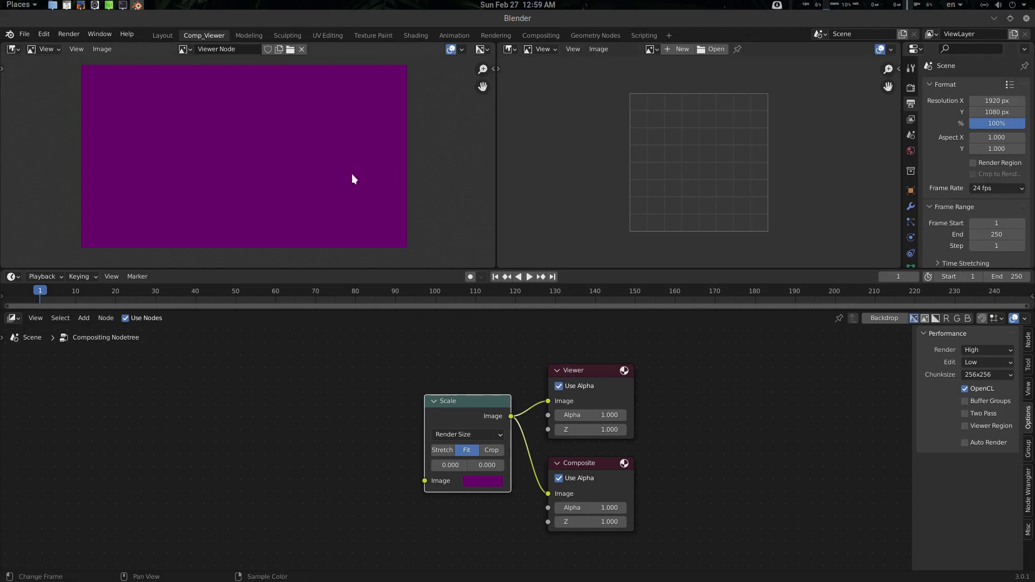
- Bring 04_1a_00001.exr from the file manager into the node tree as an Image Sequence with 490 frames
click(53, 5)
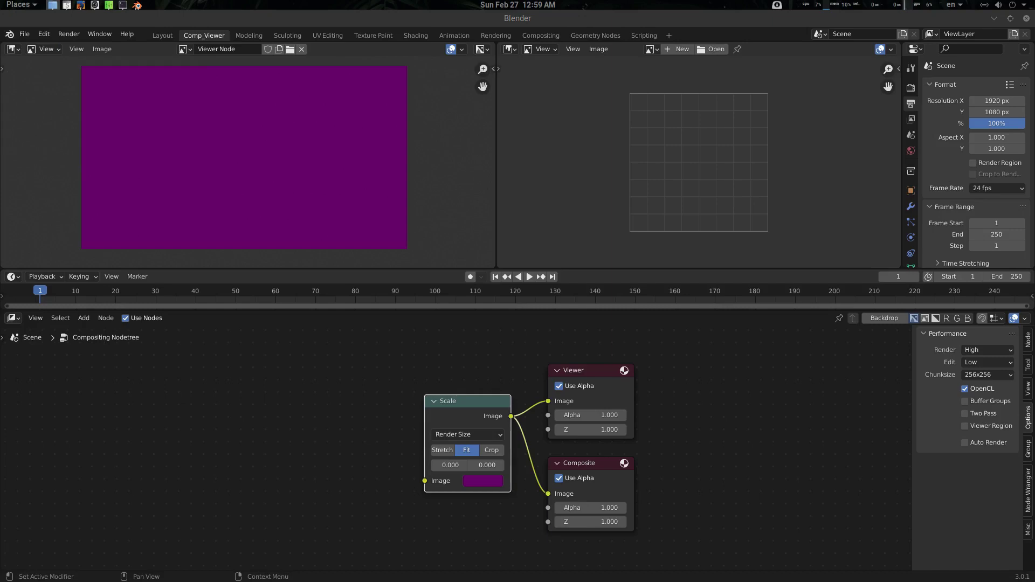
drag(1031, 278, 211, 375)
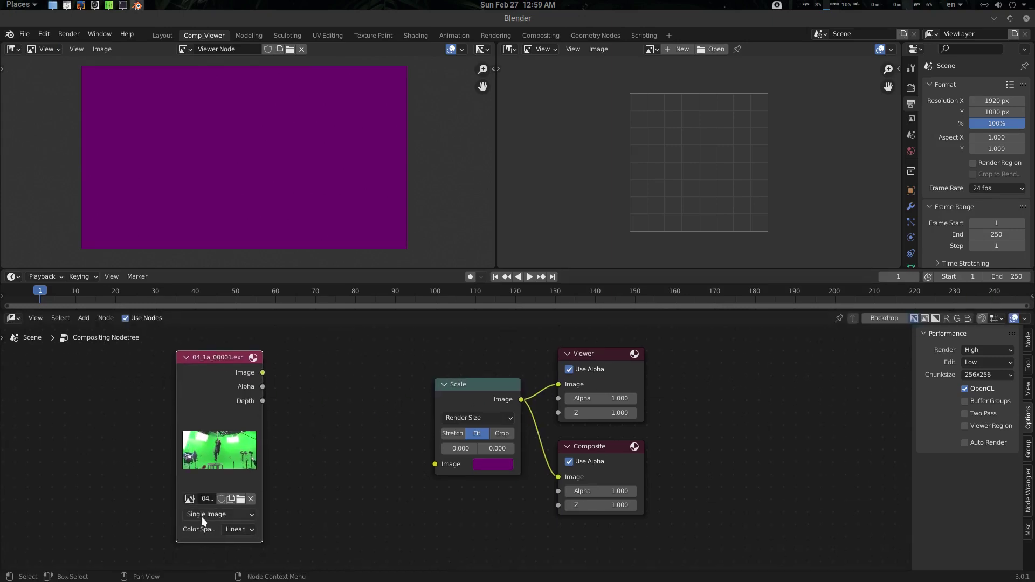
click(205, 514)
click(227, 487)
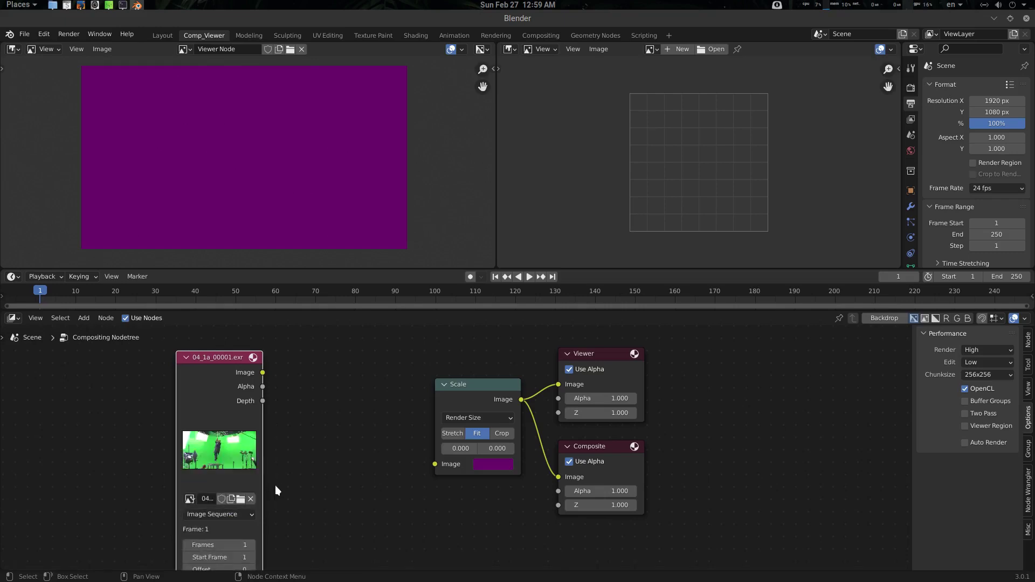
middle_drag(275, 485, 328, 430)
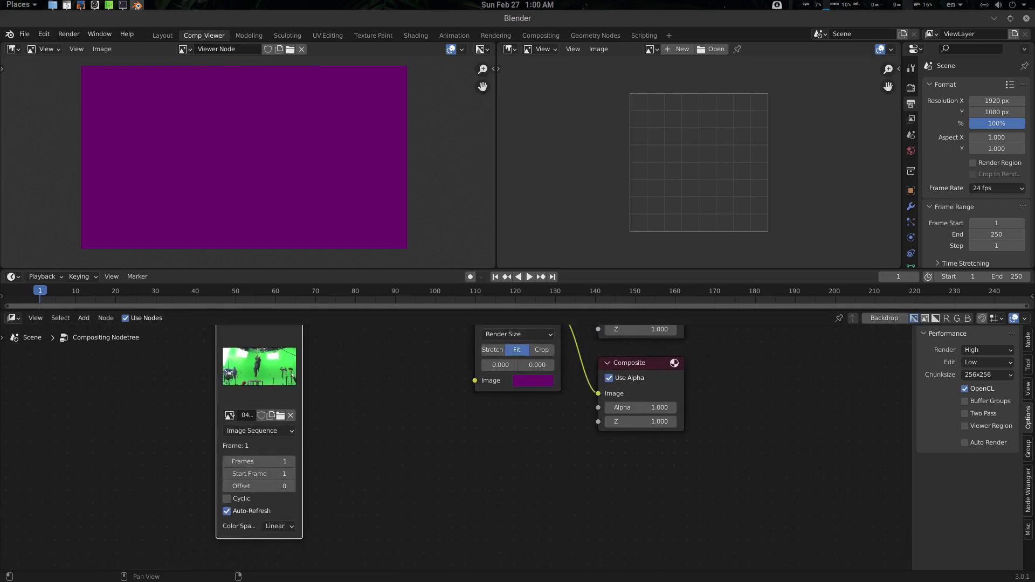
click(265, 461)
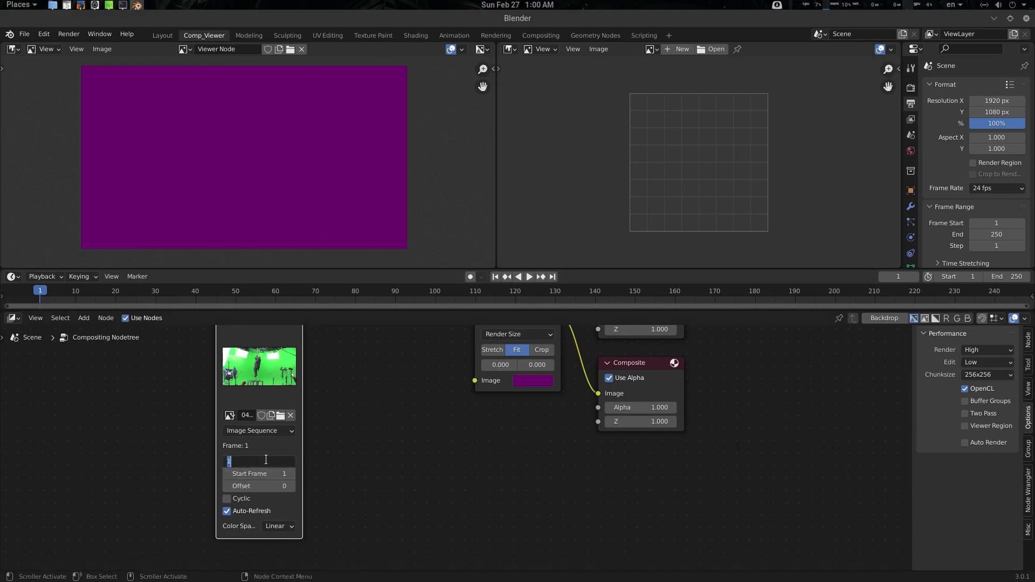
key(Return)
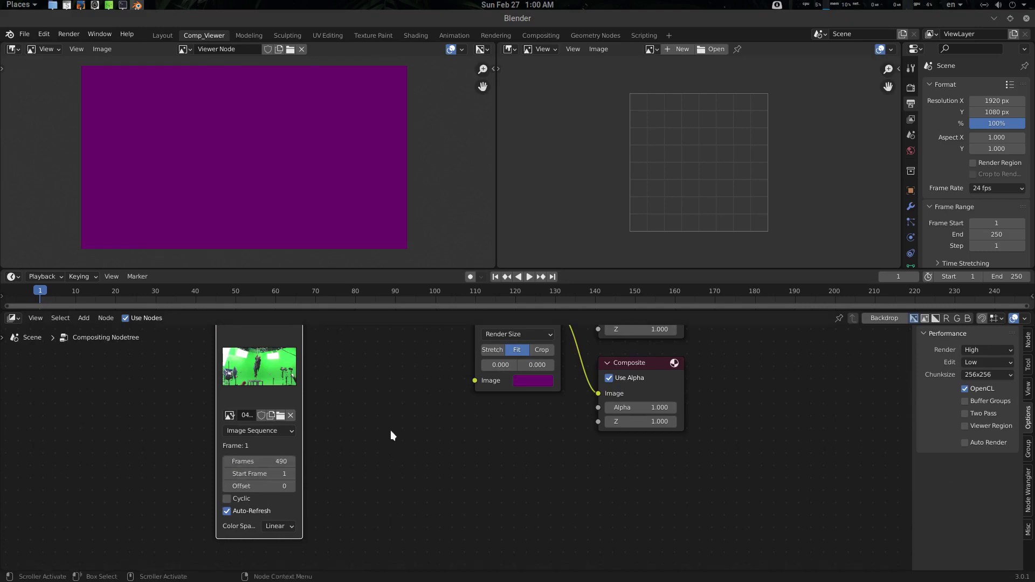
- Connect the Image output of the 04_1a_00001.exr node to the Image input of the Scale node
middle_drag(390, 430, 377, 499)
drag(290, 359, 461, 449)
scroll(309, 172, down, 2)
scroll(308, 172, up, 2)
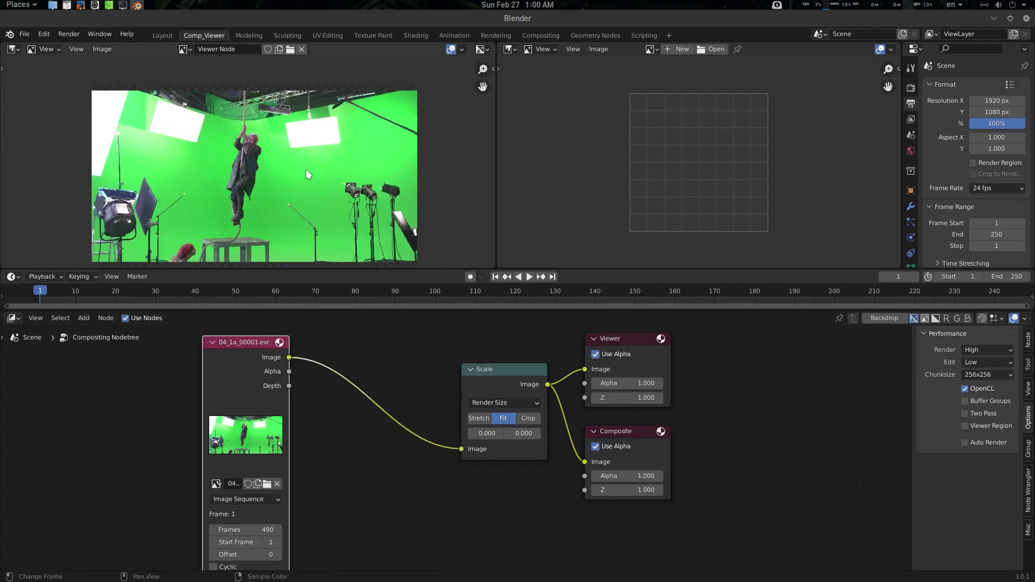
click(1004, 111)
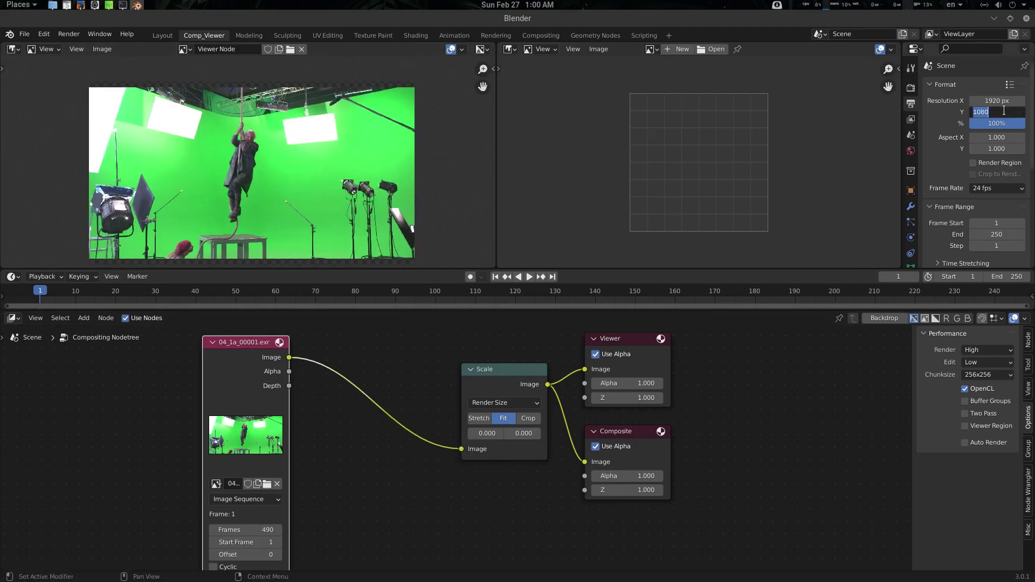
click(939, 112)
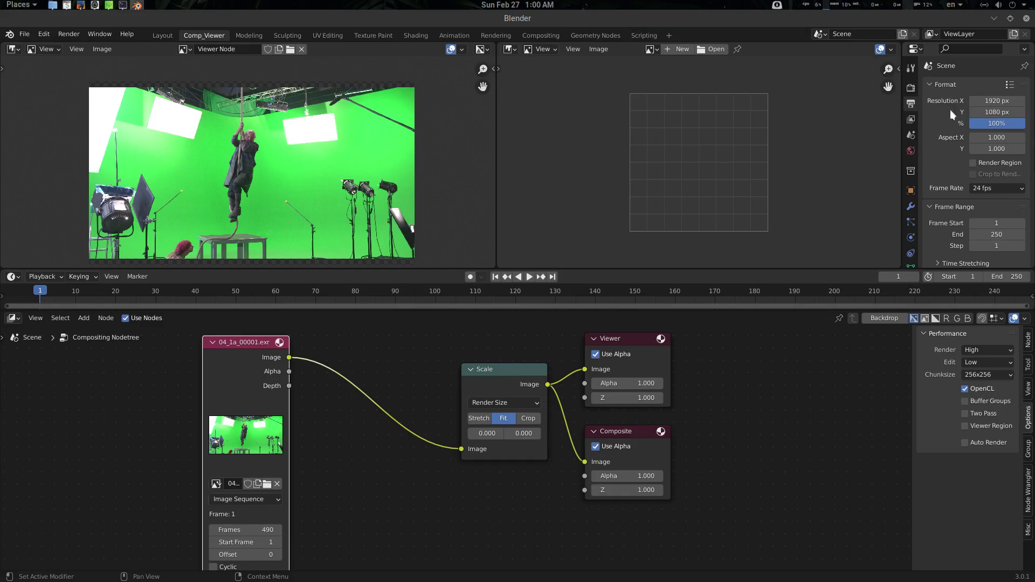
middle_drag(317, 181, 319, 175)
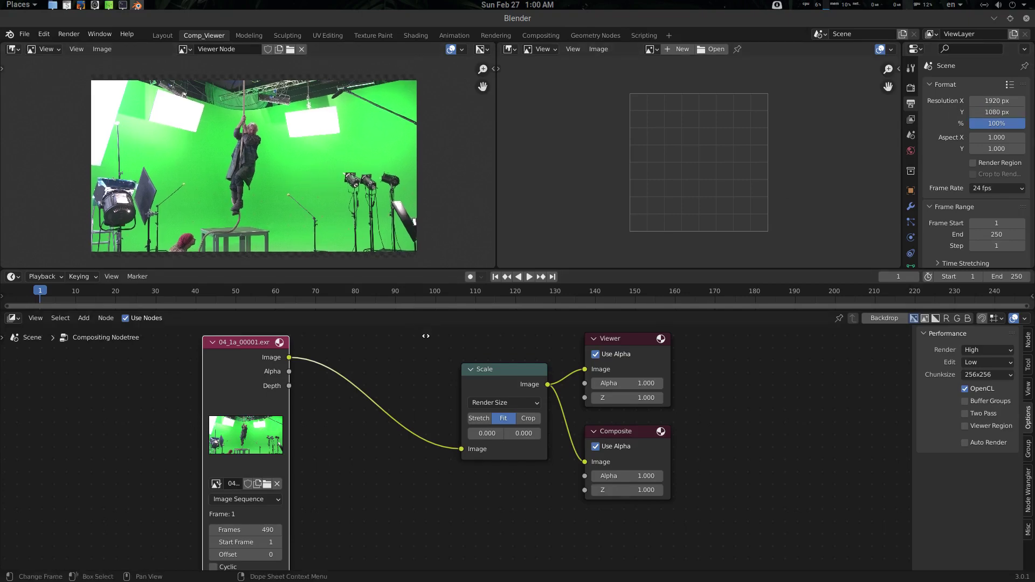
- Start saving the project under a new name and create and enter a folder named demo on the Desktop
middle_drag(412, 353, 409, 370)
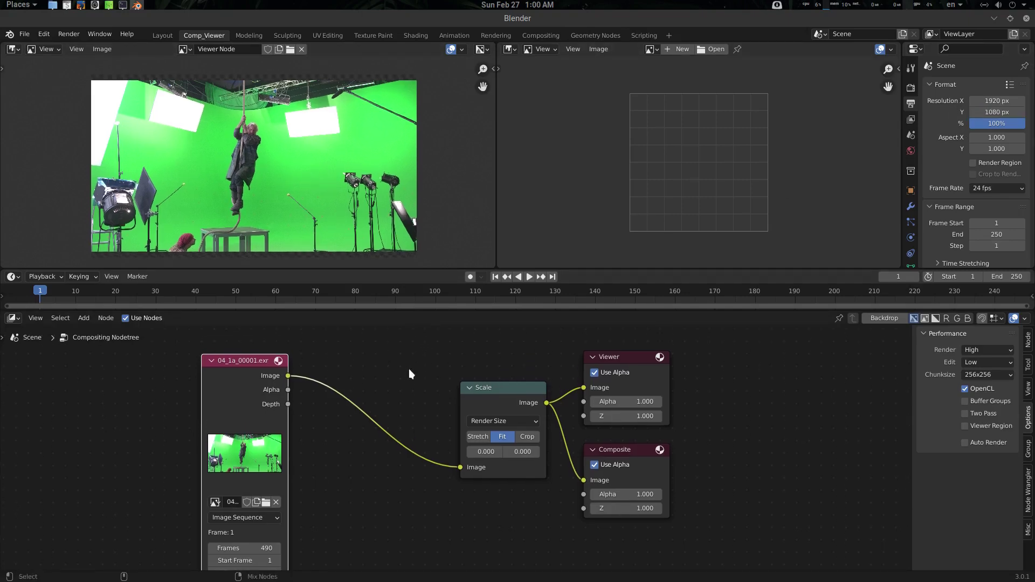
key(ctrl+shift+s)
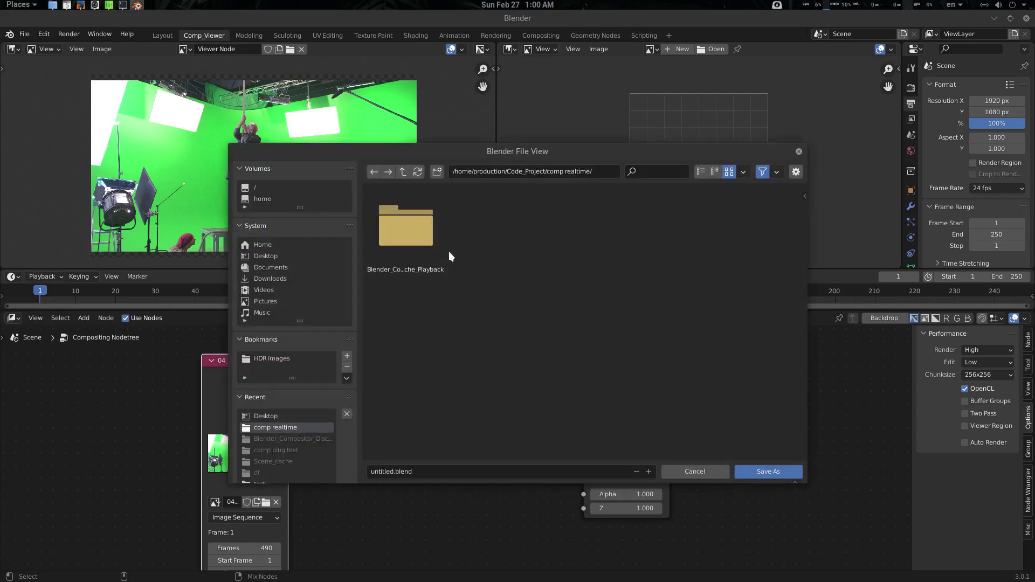
click(266, 256)
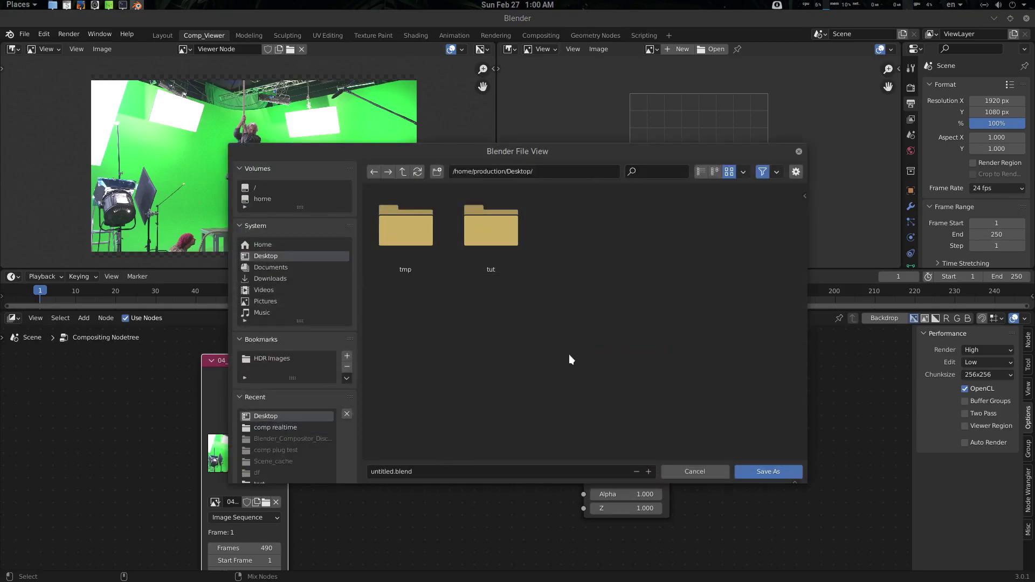
click(438, 171)
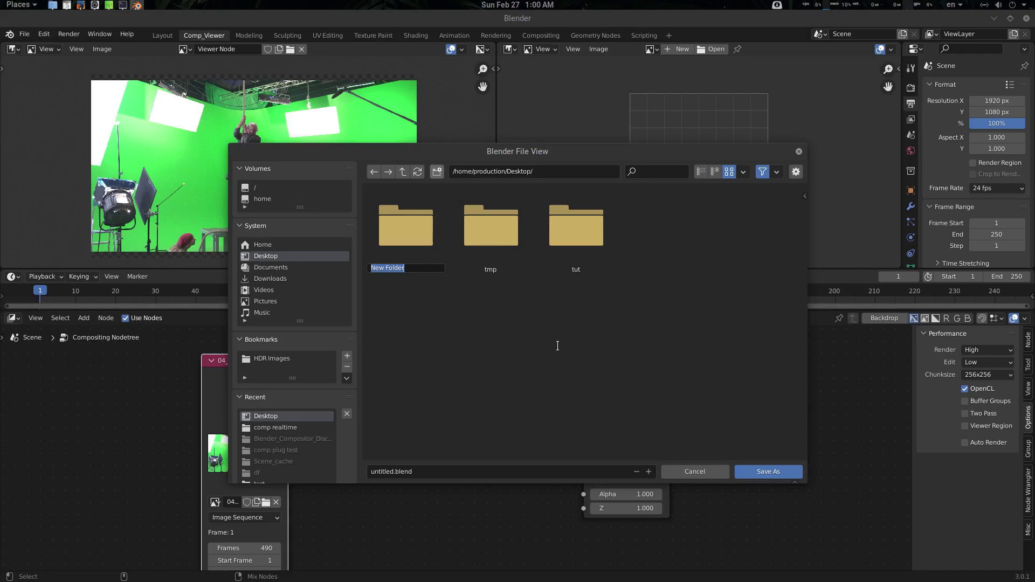
text(demo)
key(Return)
double_click(415, 227)
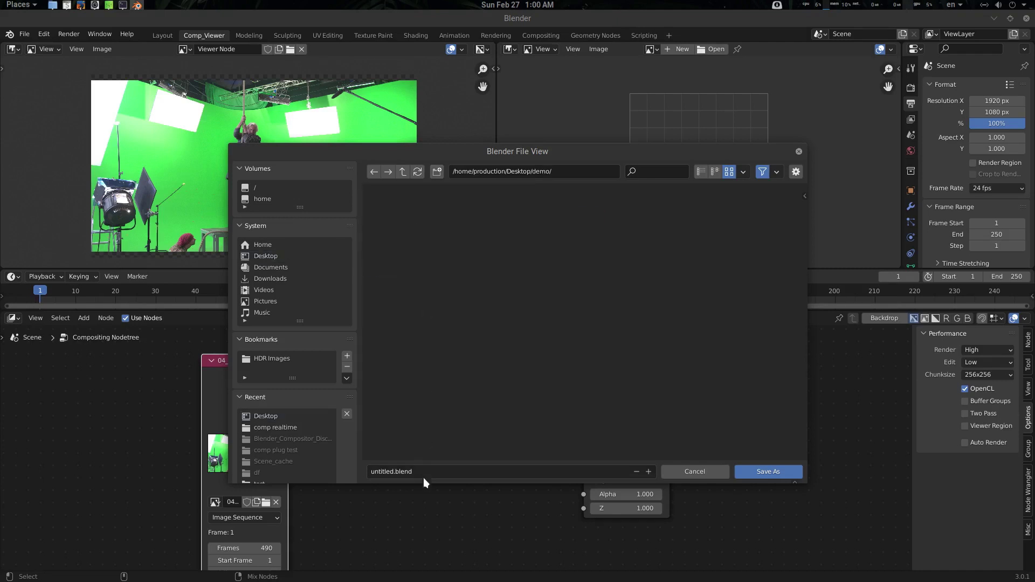
- Save the project as demo.blend in the demo folder
click(428, 472)
text(demo)
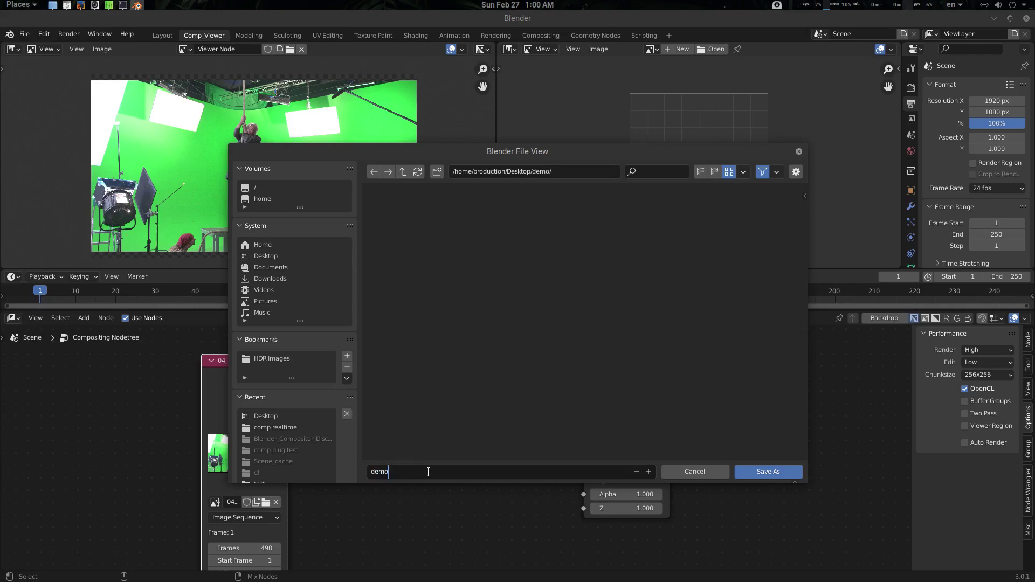
key(Return)
key(Return)
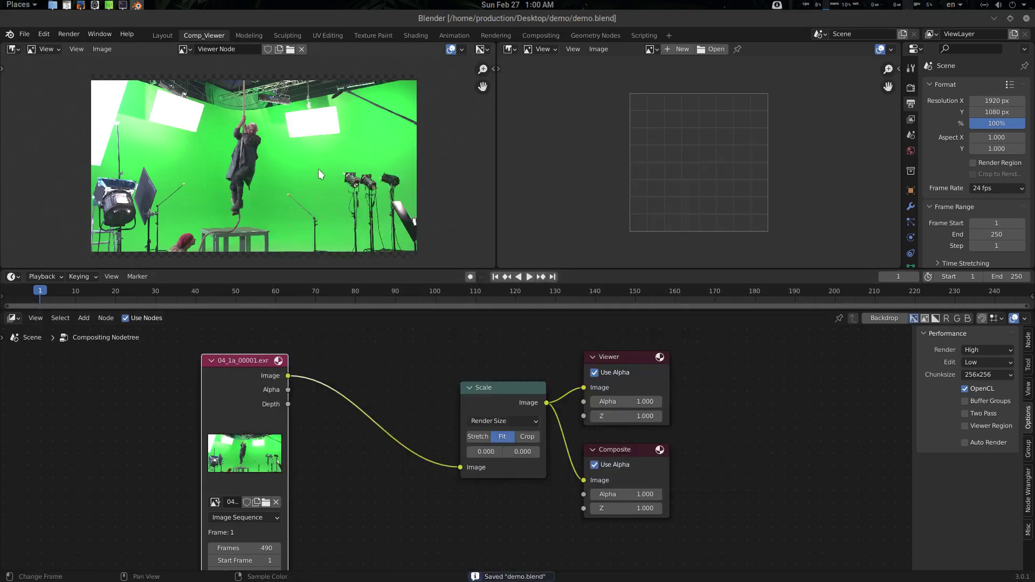
- Move the 04_1a_00001.exr node farther from the Scale node and insert a Keying node on the link between them
middle_drag(337, 168, 363, 165)
middle_drag(316, 227, 331, 237)
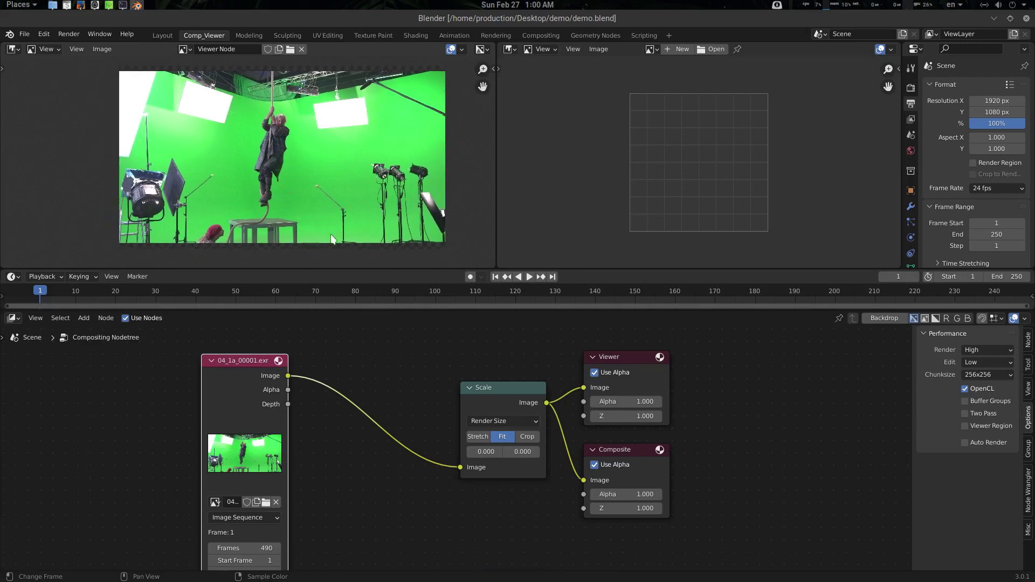
middle_drag(252, 380, 329, 391)
drag(308, 366, 103, 387)
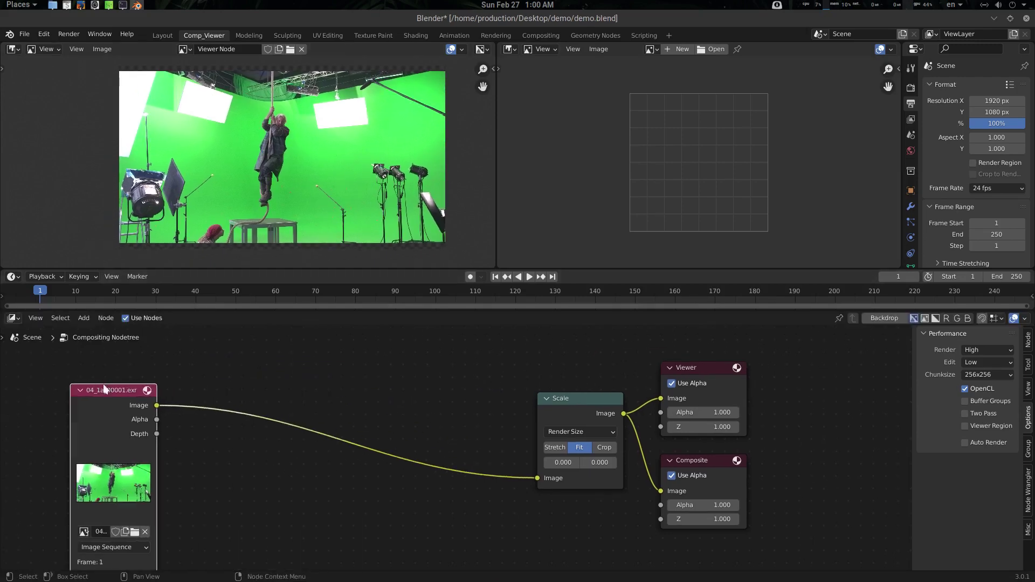
click(311, 374)
key(shift+a)
text(key)
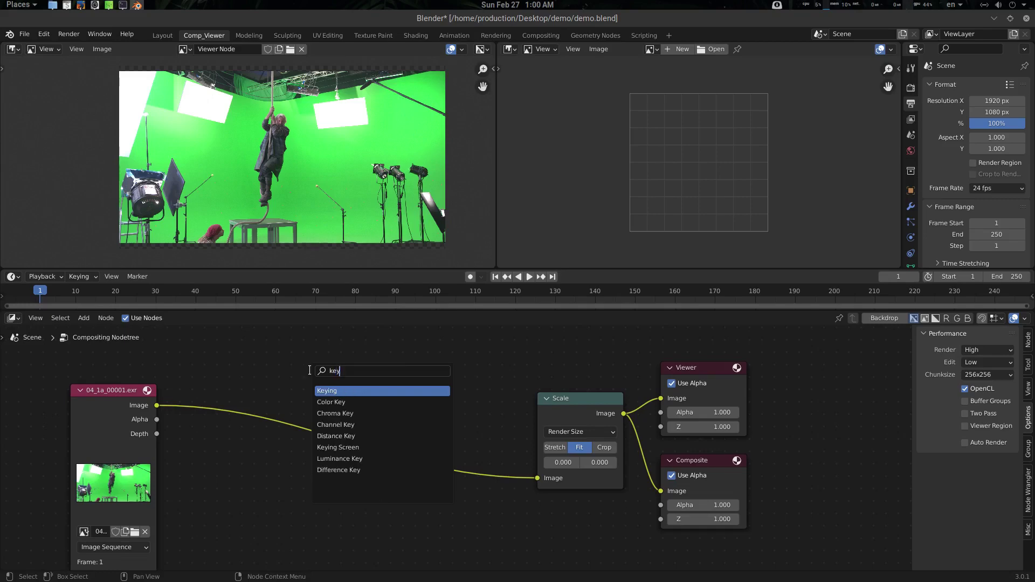
key(Return)
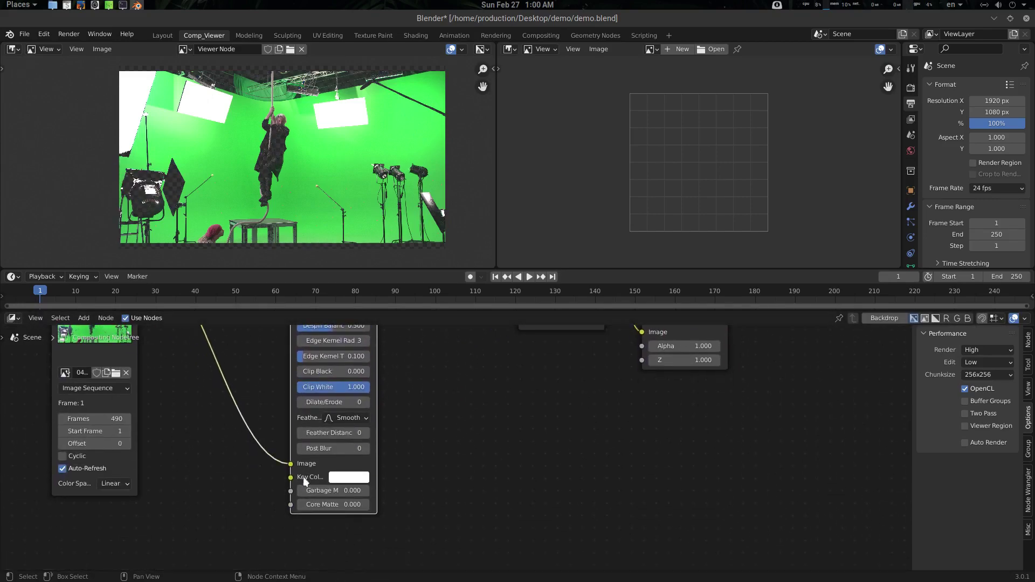
- Set the Keying node's key color by sampling the green screen in the Viewer Node image
click(356, 477)
click(433, 423)
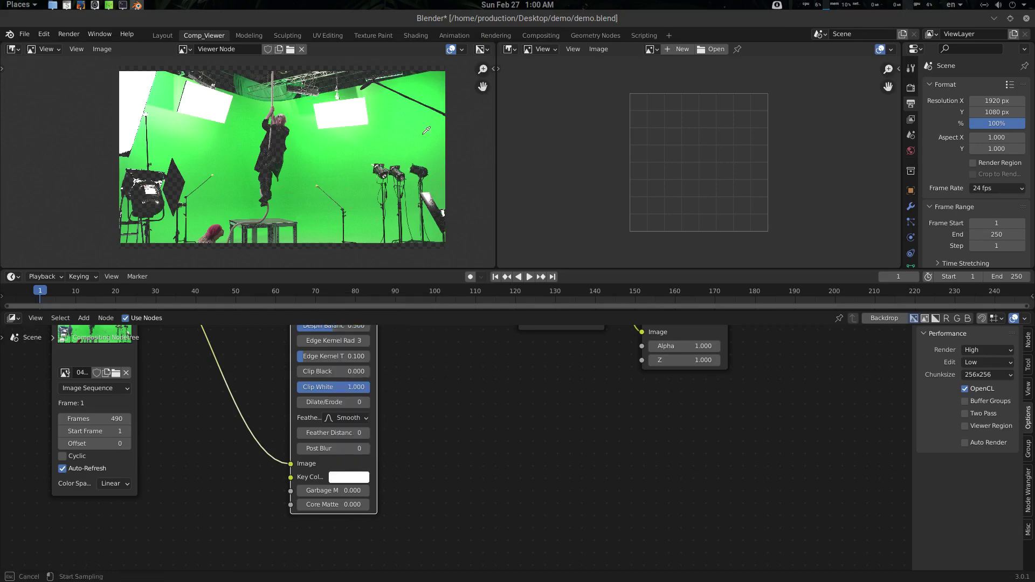
click(344, 142)
middle_drag(327, 135, 328, 140)
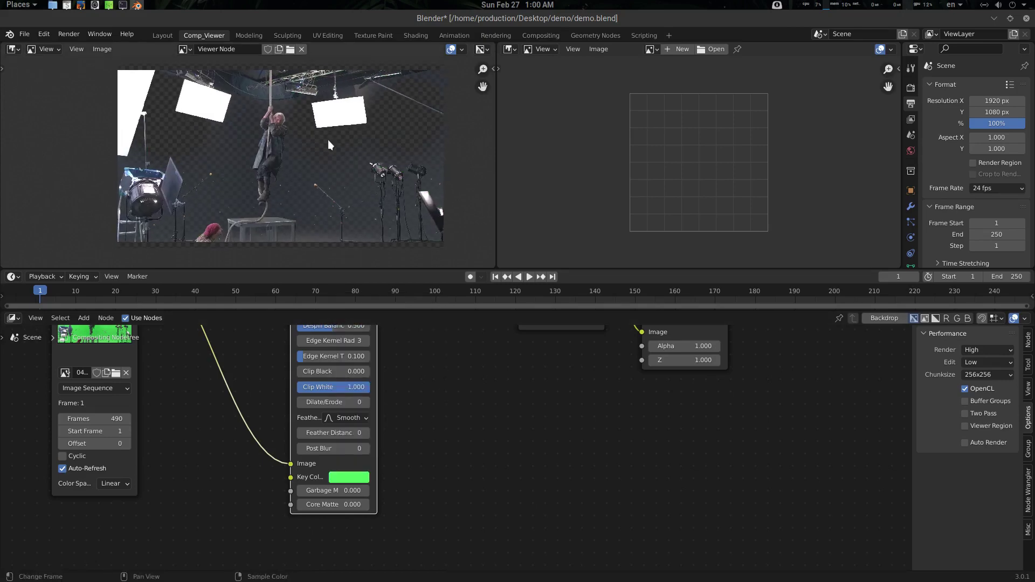
scroll(329, 140, down, 1)
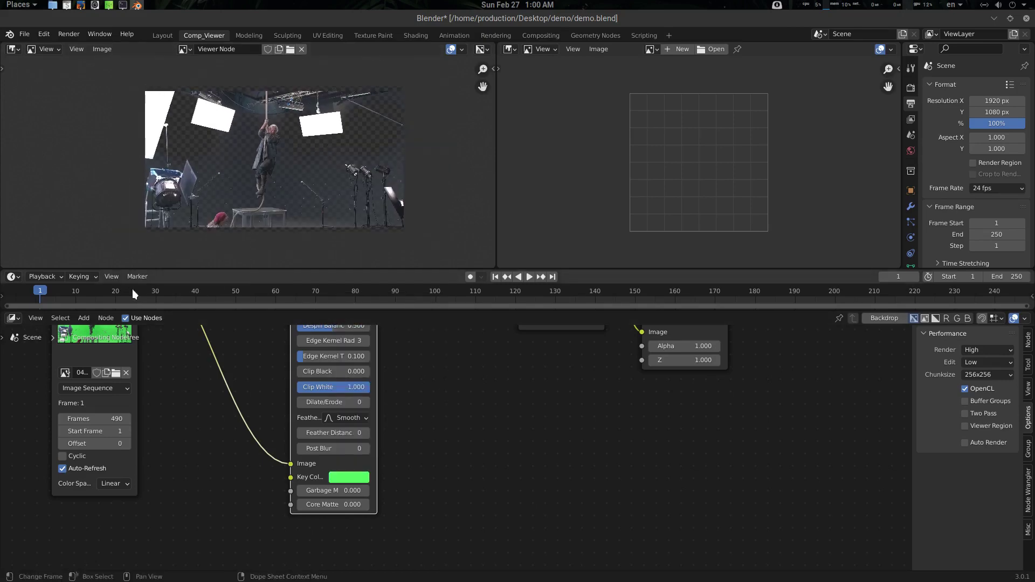
- Check the keyed footage at frames 40 and 52, set the render resolution percentage to 50%, and test playback
click(196, 291)
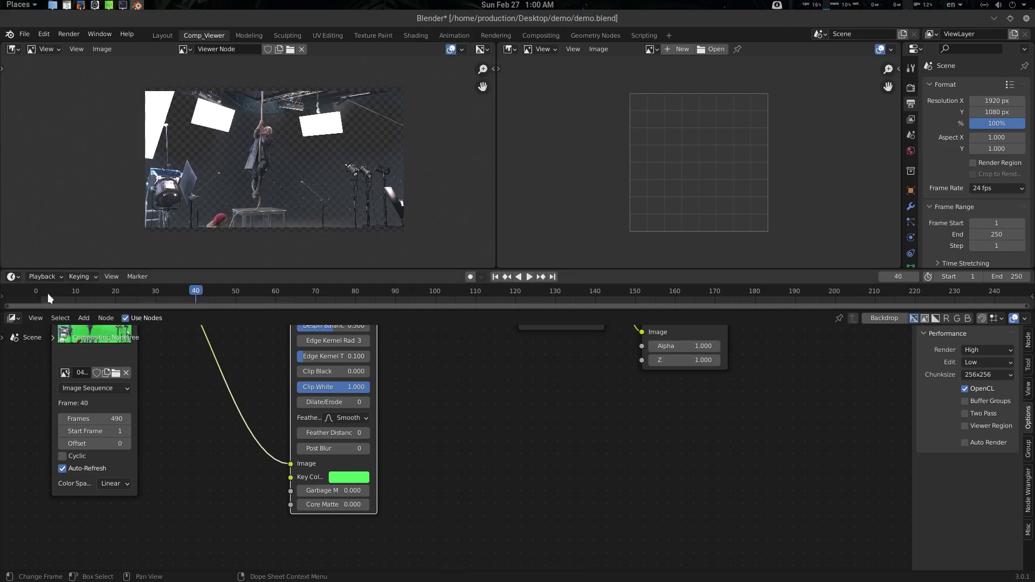
drag(205, 268, 241, 286)
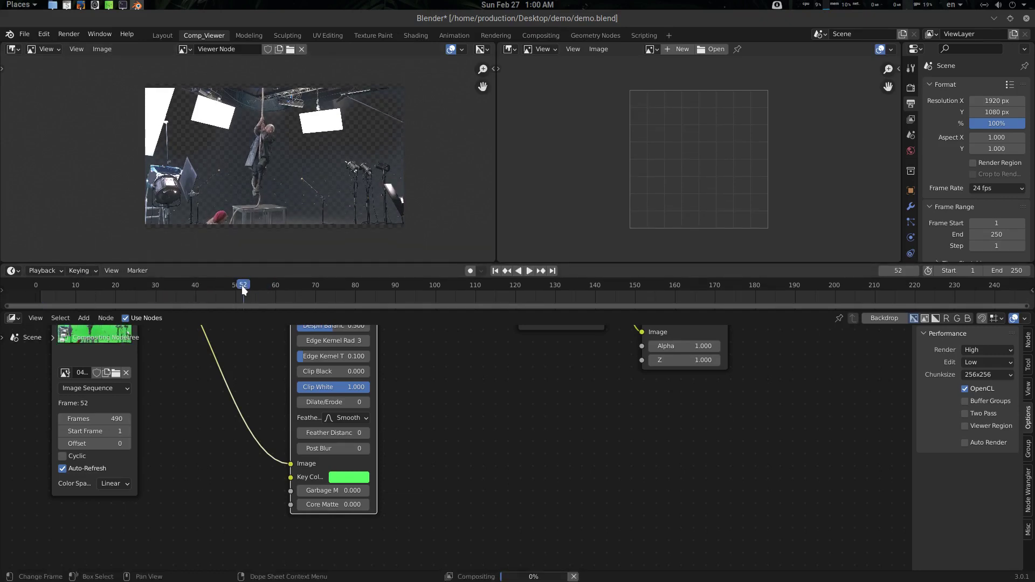
click(1000, 122)
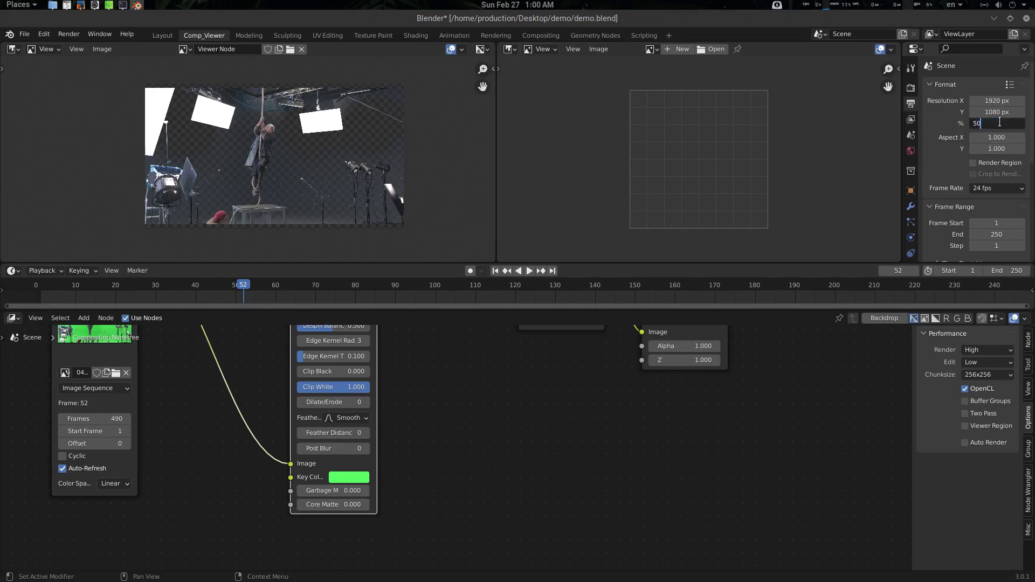
text(50)
key(Return)
key(space)
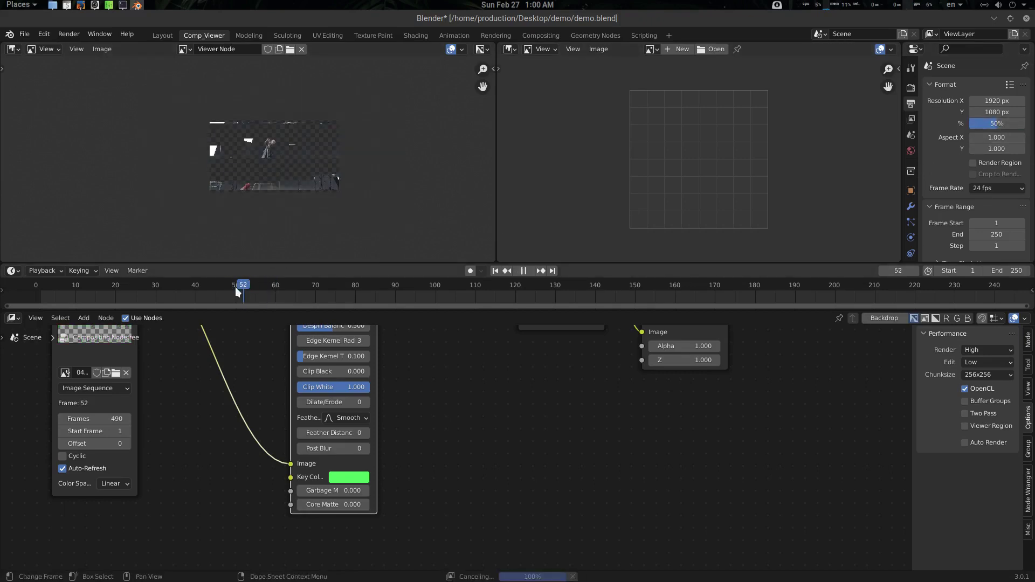
key(Escape)
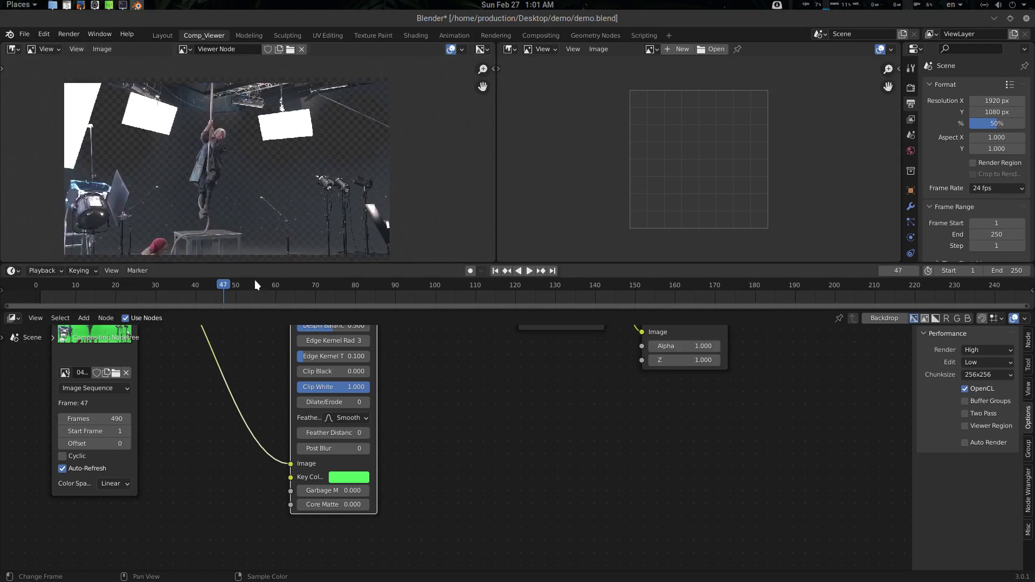
drag(293, 264, 296, 273)
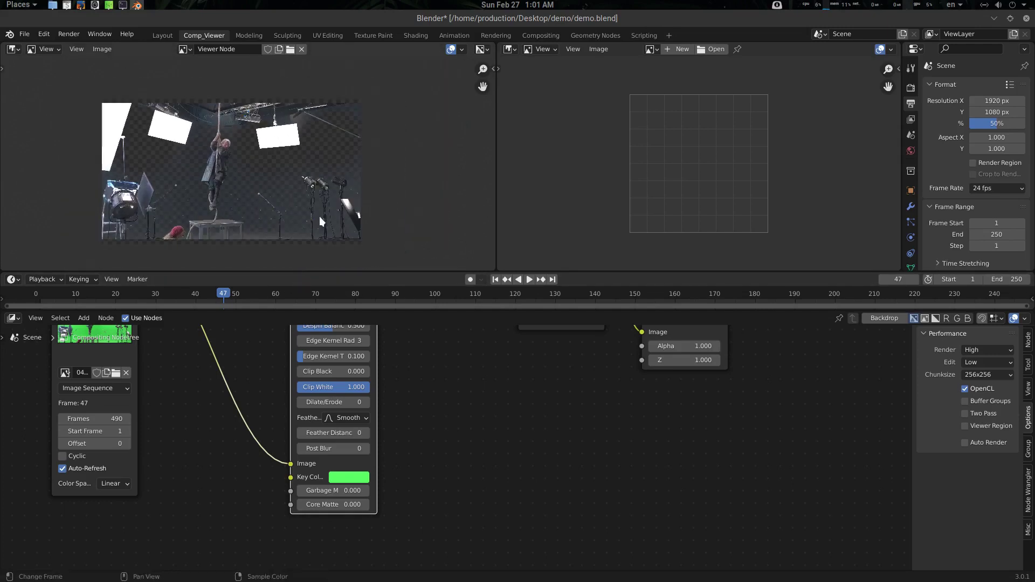
- Look through the available output file formats, keeping PNG
scroll(992, 194, down, 8)
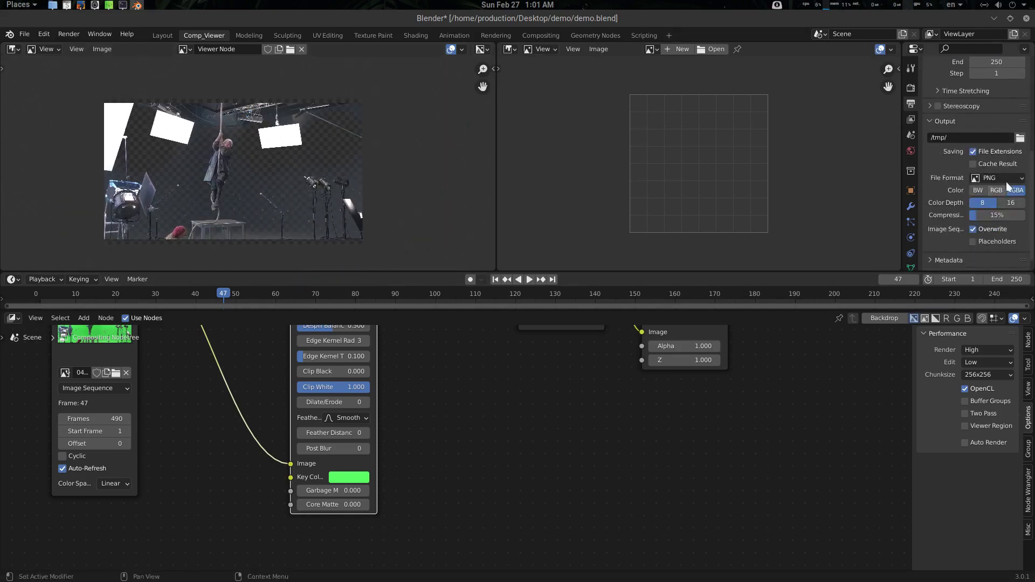
click(1003, 179)
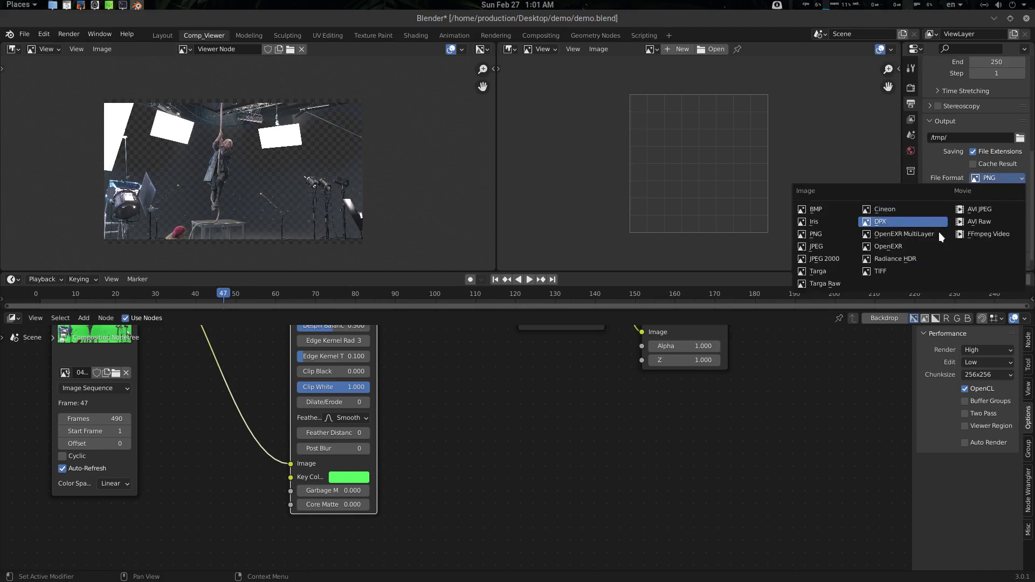
click(1000, 179)
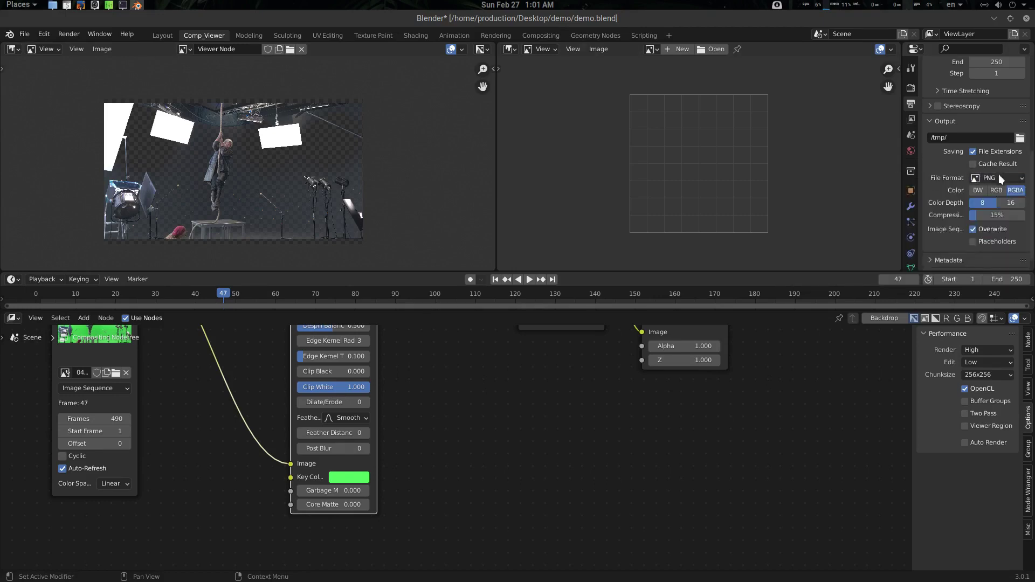
mouse_move(284, 190)
middle_down()
mouse_move(300, 190)
mouse_move(278, 173)
middle_up()
scroll(260, 177, up, 1)
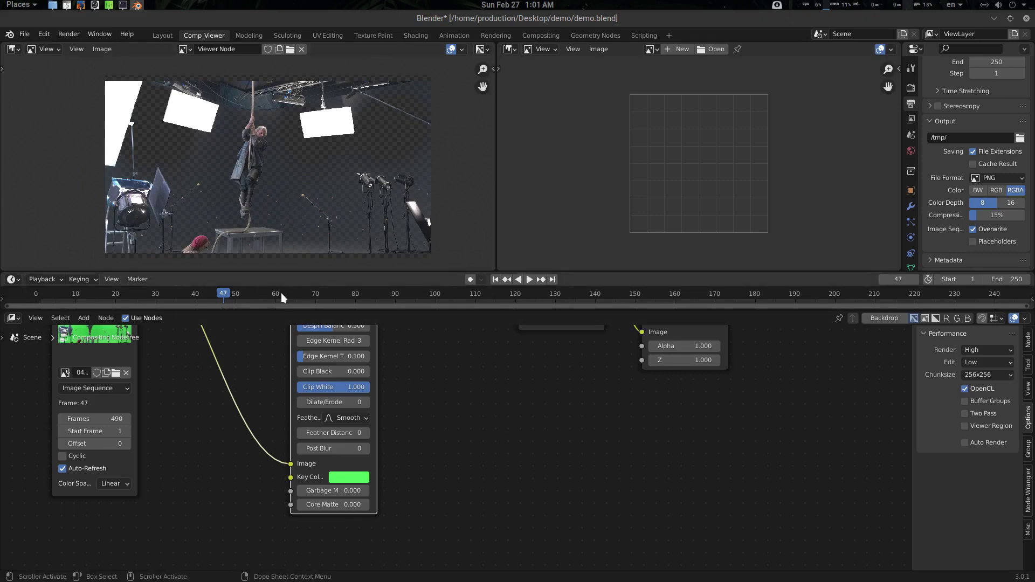
- Set the preview range to frames 37 through 89 and render the compositor cache for that range
drag(185, 289, 391, 306)
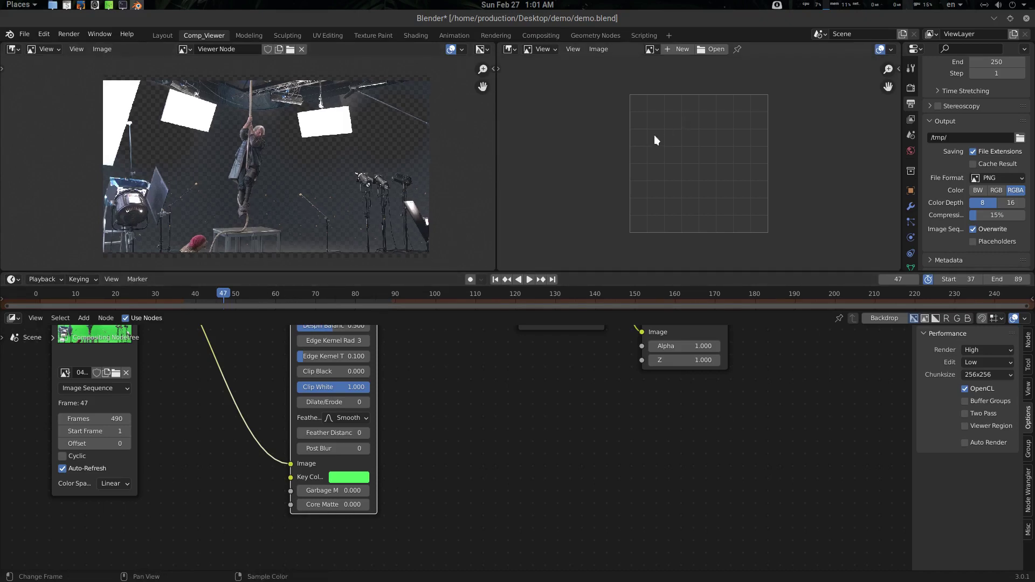
middle_drag(654, 135, 650, 136)
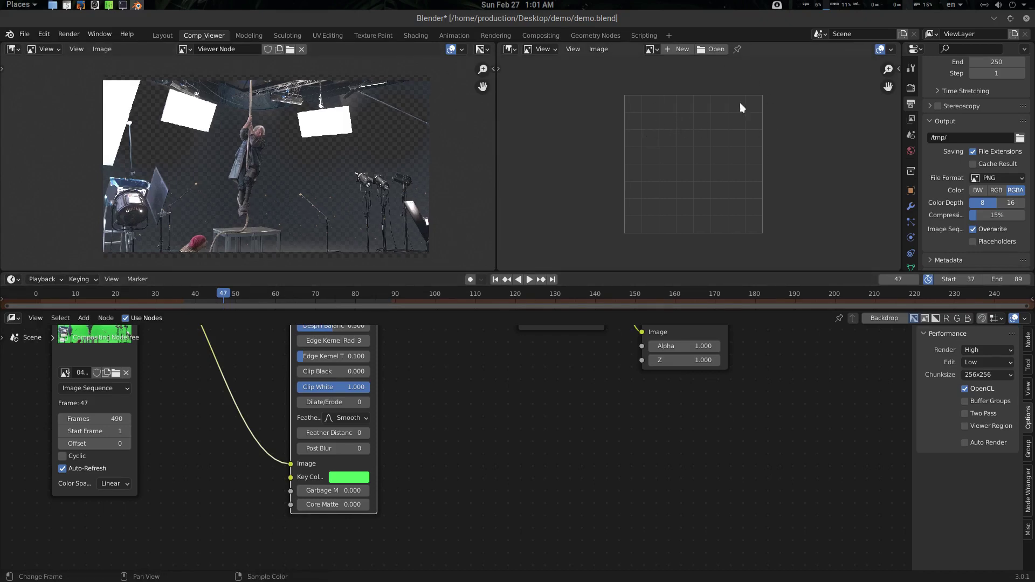
key(n)
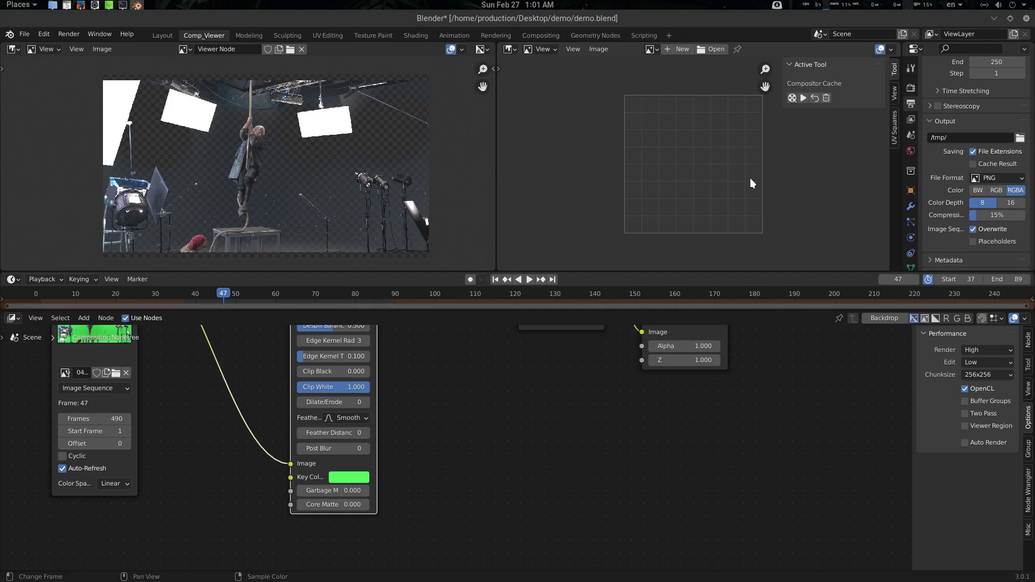
click(792, 98)
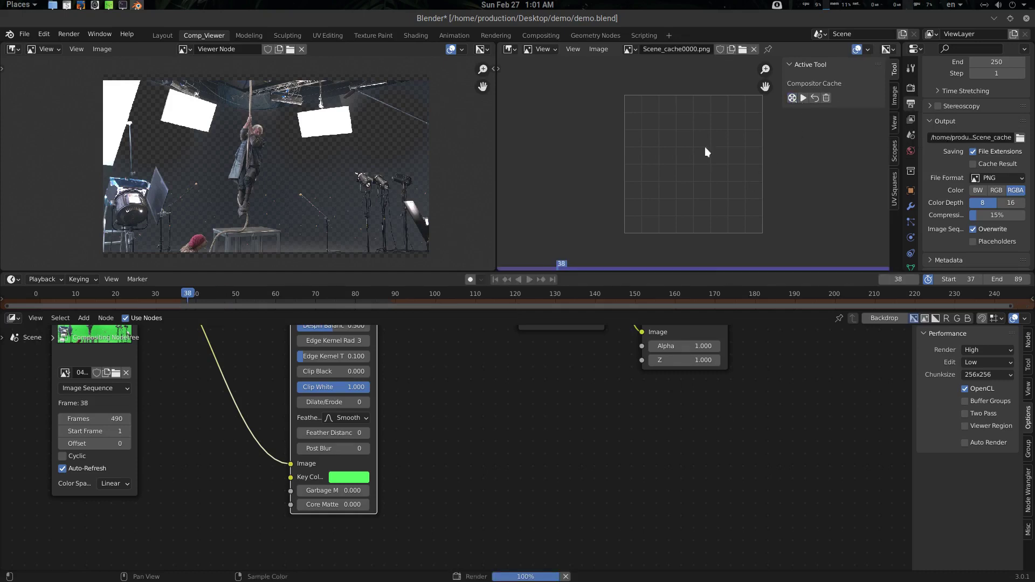
scroll(702, 176, down, 4)
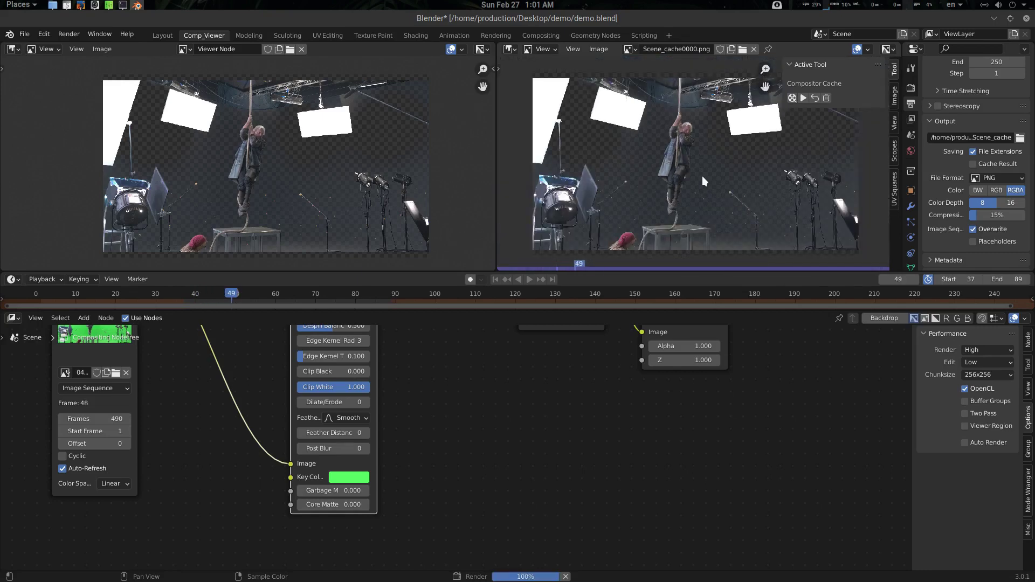
middle_drag(703, 181, 692, 175)
scroll(692, 176, up, 1)
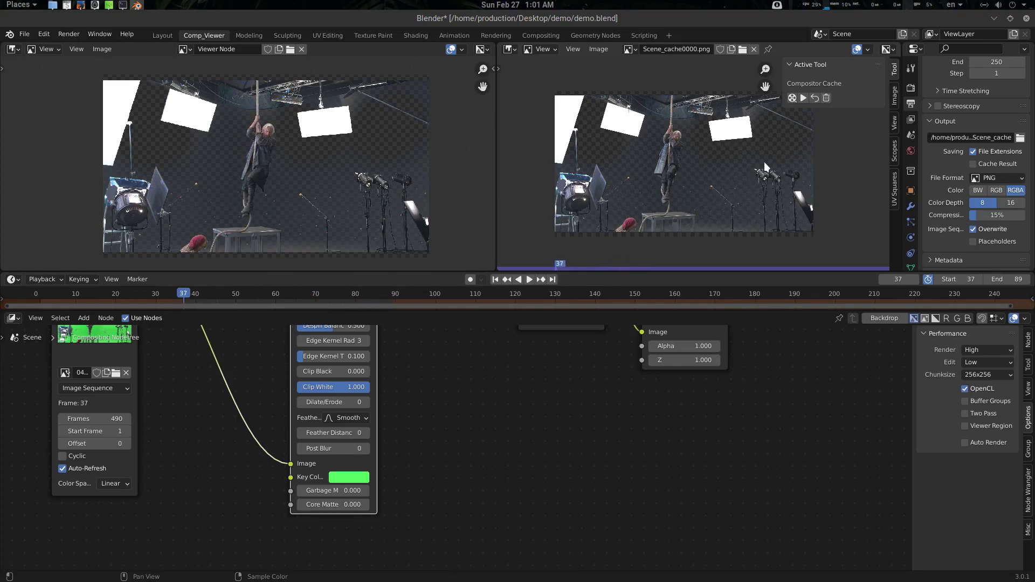
- Play the cached compositor frames, inspect the climber up close in the cache viewer, and stop playback
key(space)
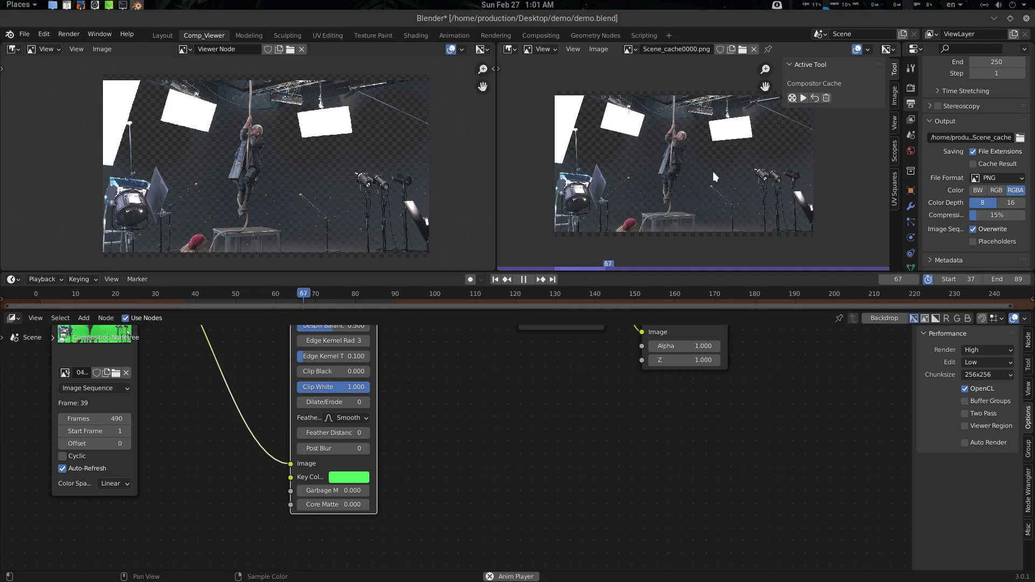
scroll(712, 171, up, 2)
scroll(711, 176, up, 1)
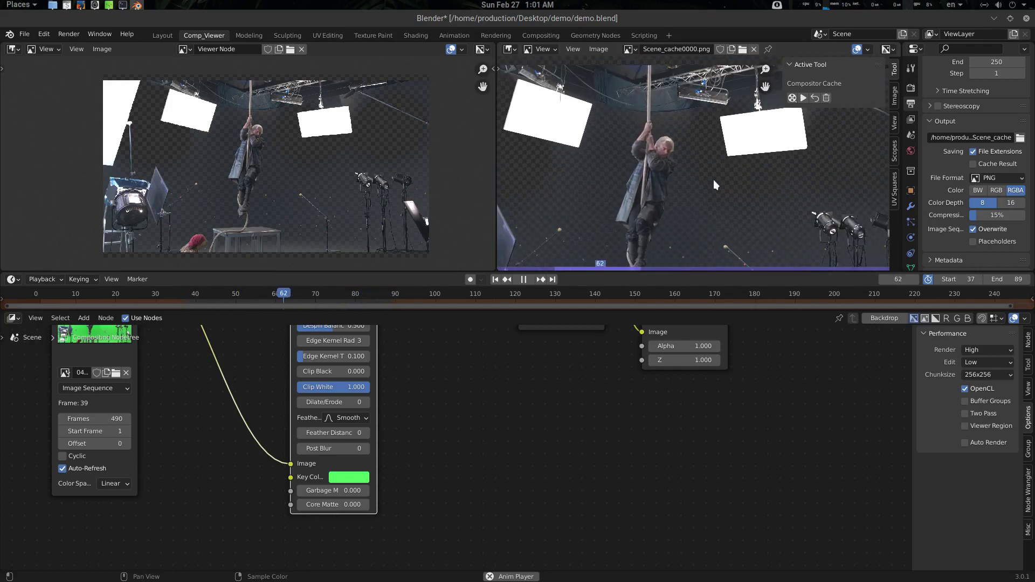
key(n)
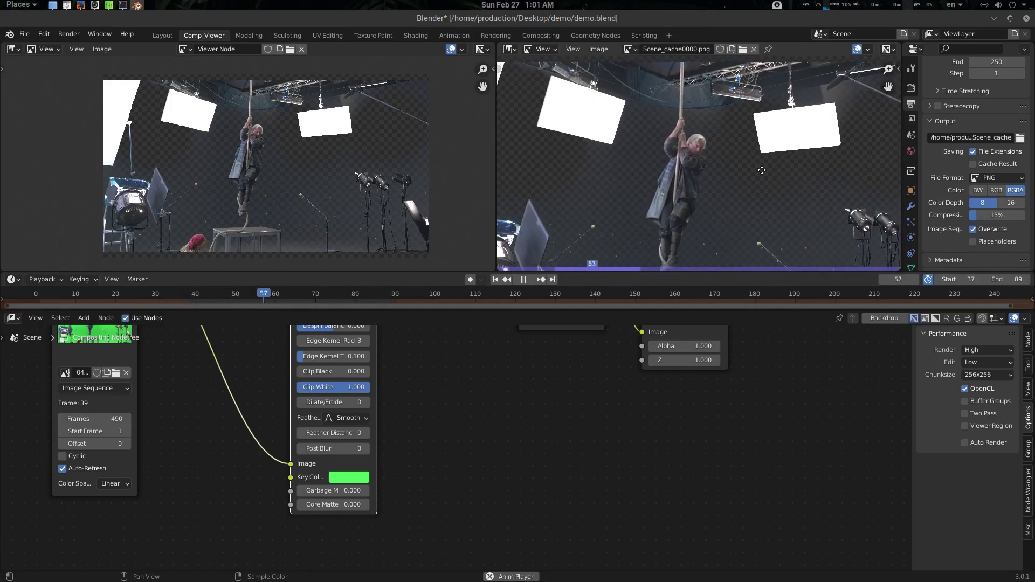
key(n)
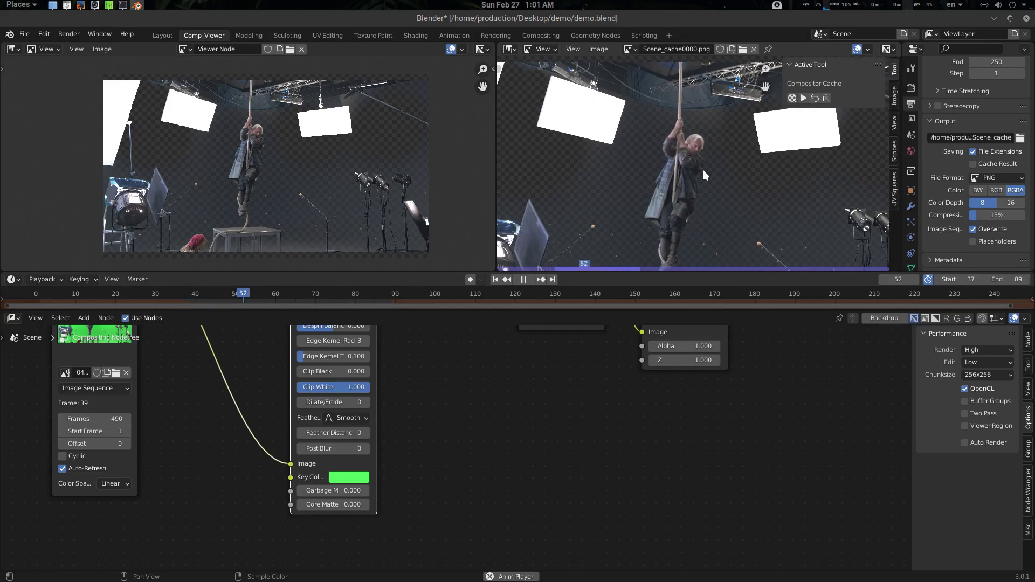
key(space)
scroll(704, 170, down, 3)
middle_drag(703, 171, 672, 149)
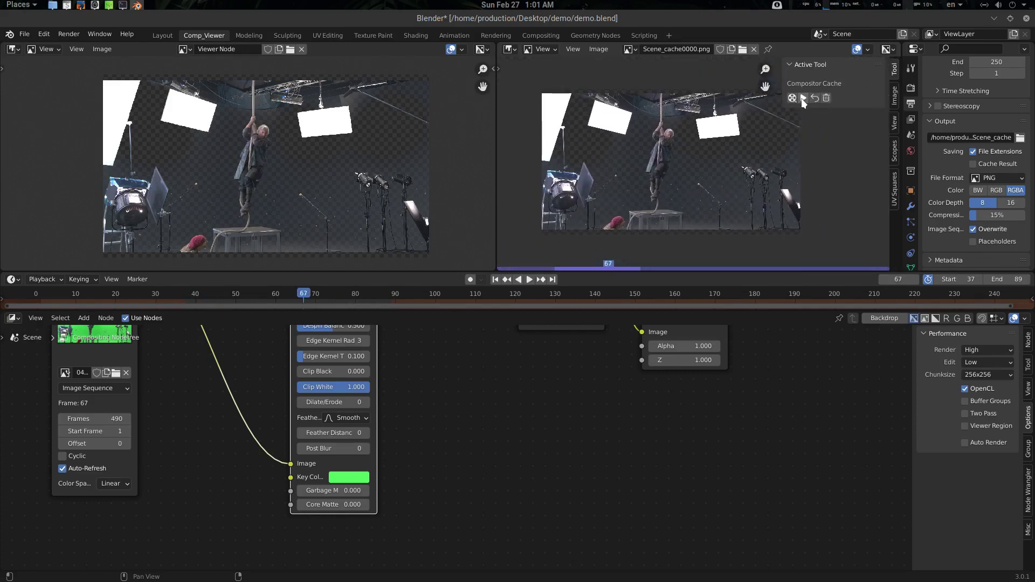
- Play the cached compositor frames briefly, then set the cache viewer back to the Viewer Node
click(804, 98)
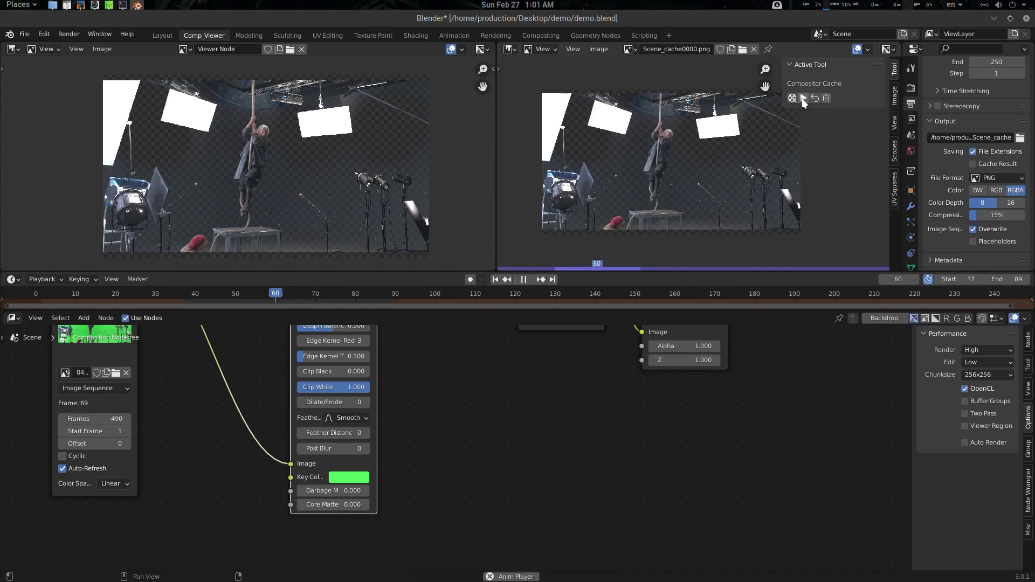
click(803, 99)
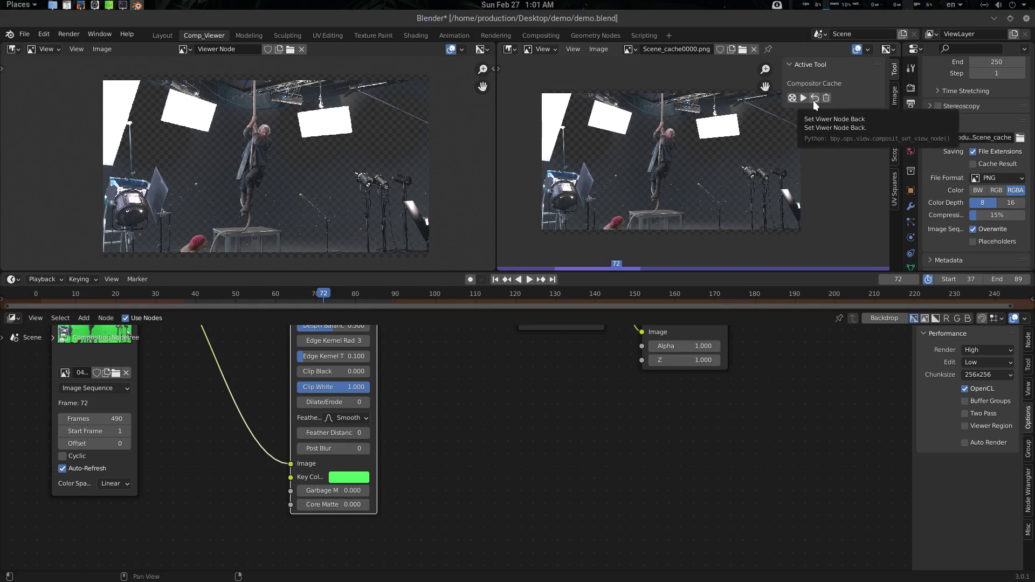
click(814, 99)
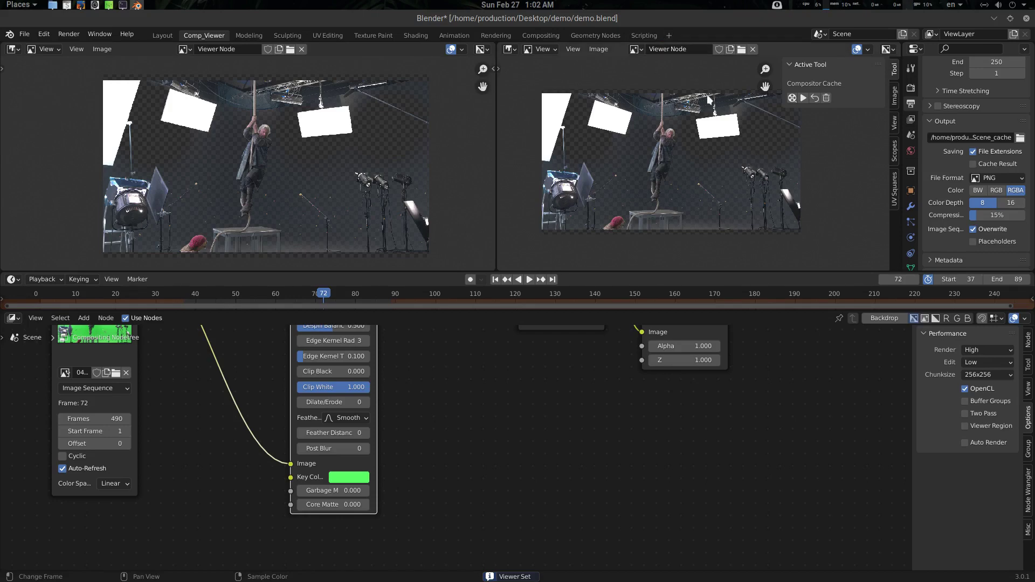
middle_drag(284, 150, 302, 143)
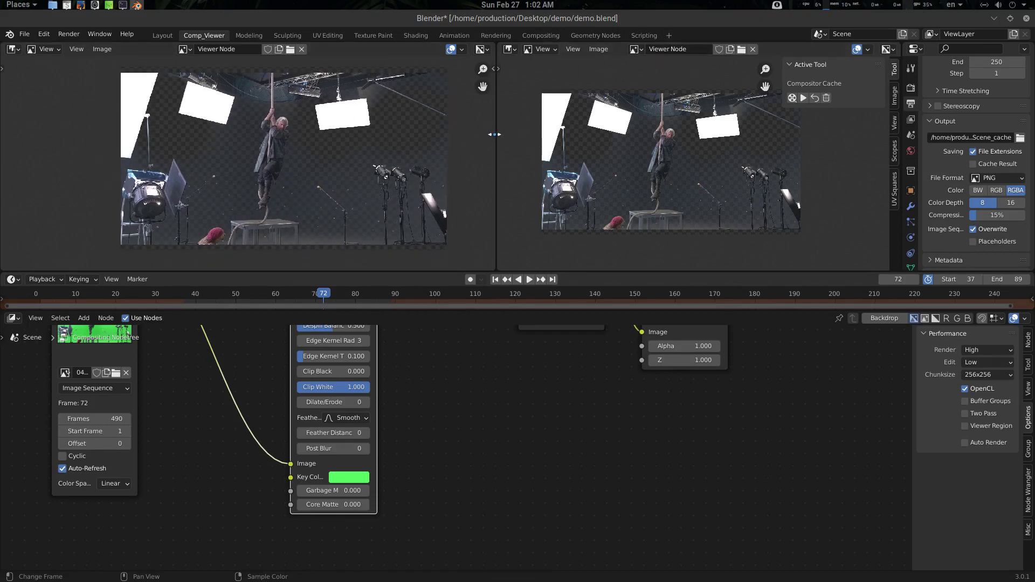
mouse_move(494, 134)
mouse_down()
mouse_move(701, 134)
mouse_move(485, 134)
mouse_up()
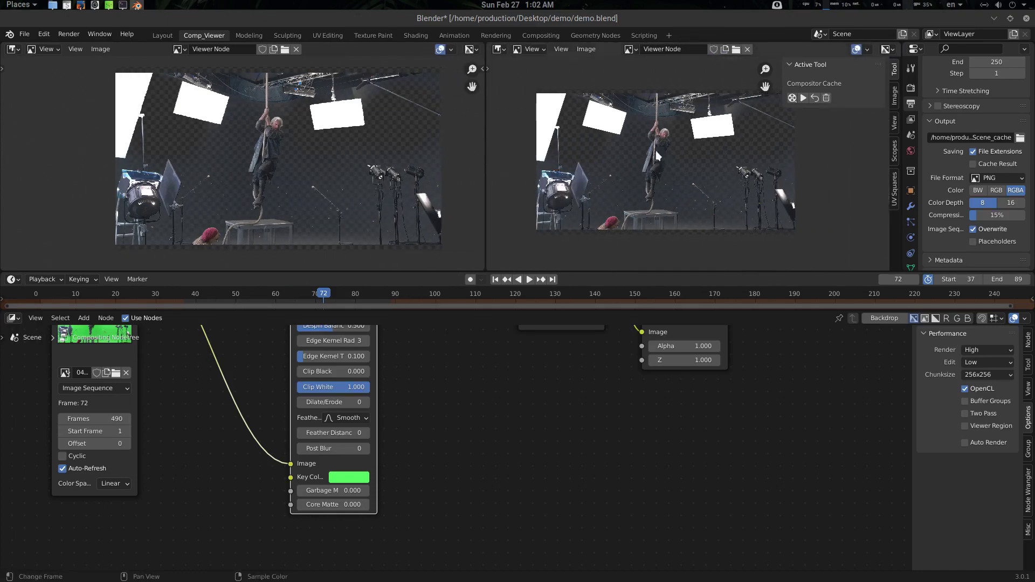
middle_drag(673, 146, 677, 149)
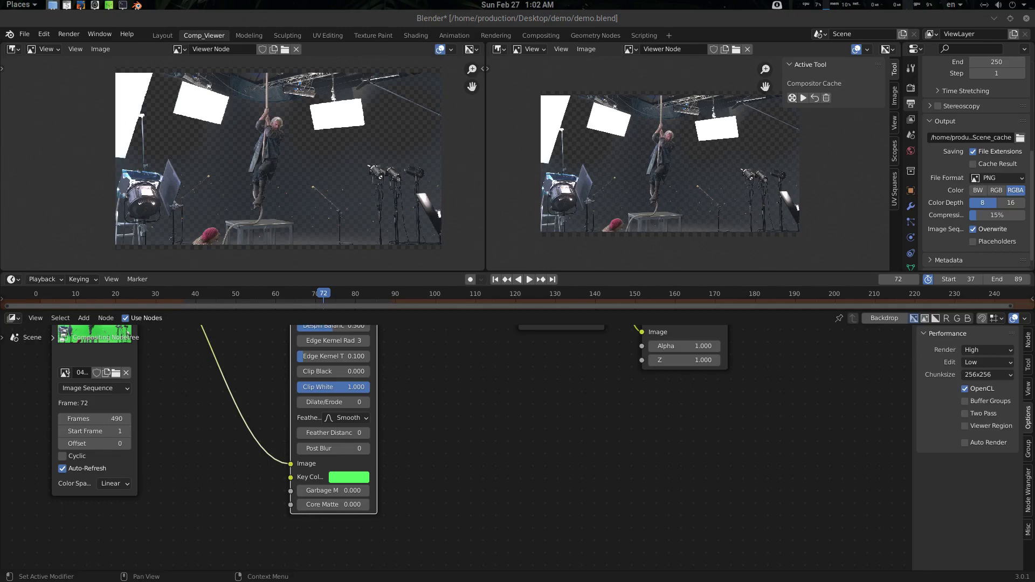
- Switch to the file manager, open Scene_cache inside the demo.blend_compcache_temp folder, and move the window clear of the cache controls
drag(1034, 201, 524, 144)
right_click(524, 145)
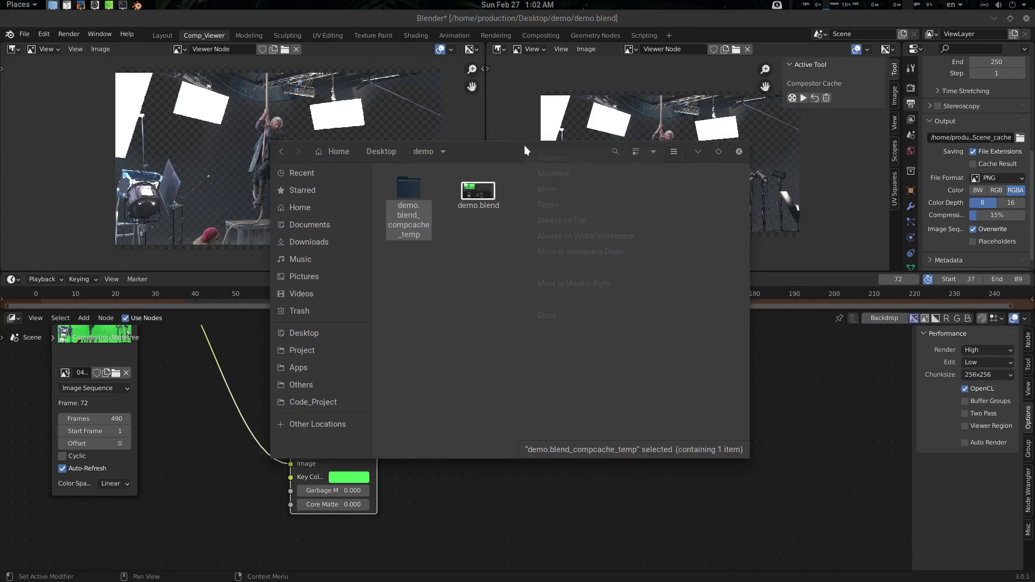
click(581, 222)
click(414, 279)
click(400, 222)
double_click(407, 202)
double_click(424, 192)
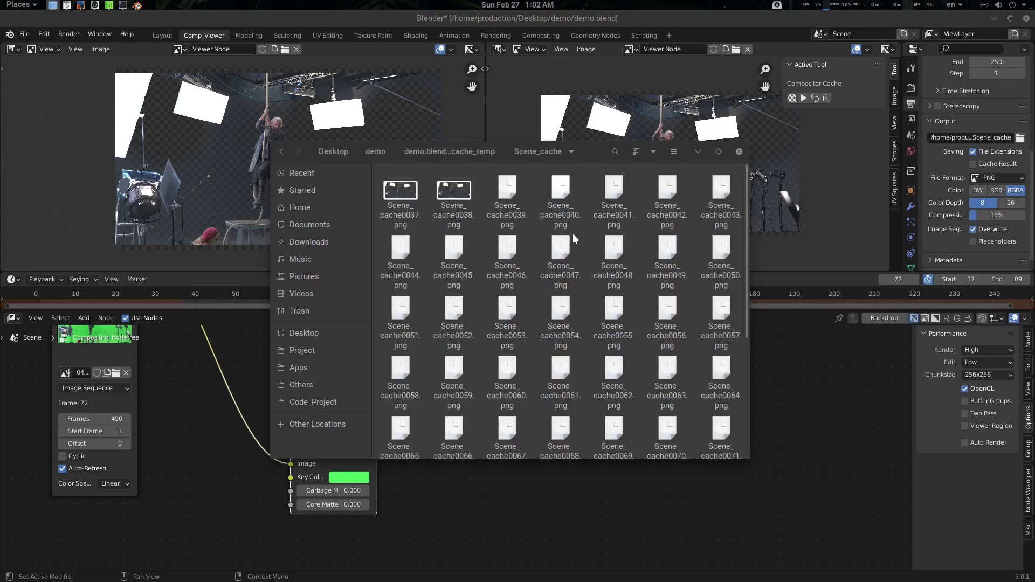
drag(590, 156, 371, 172)
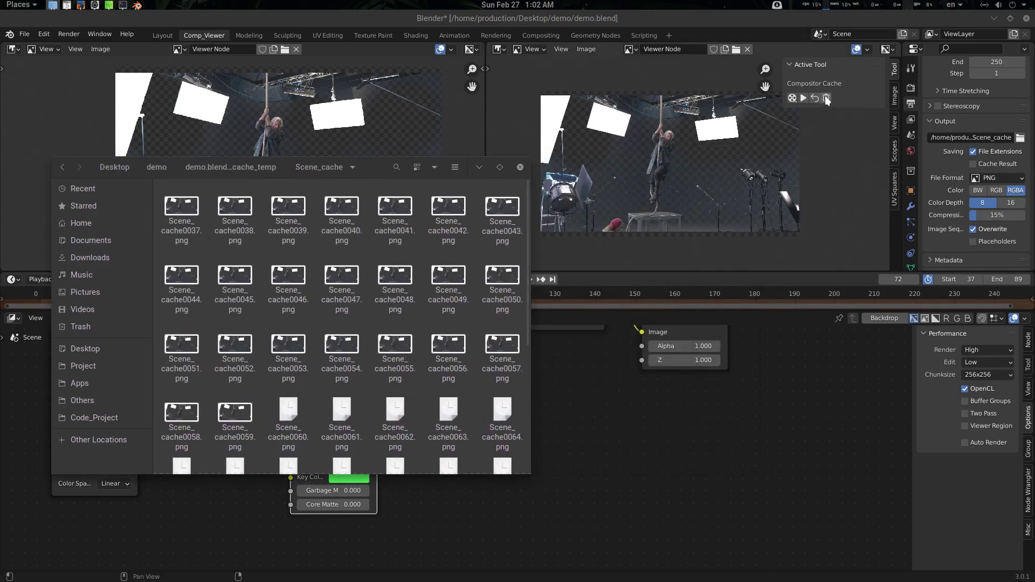
- Delete the compositor cache in Blender and close the file manager window
click(825, 96)
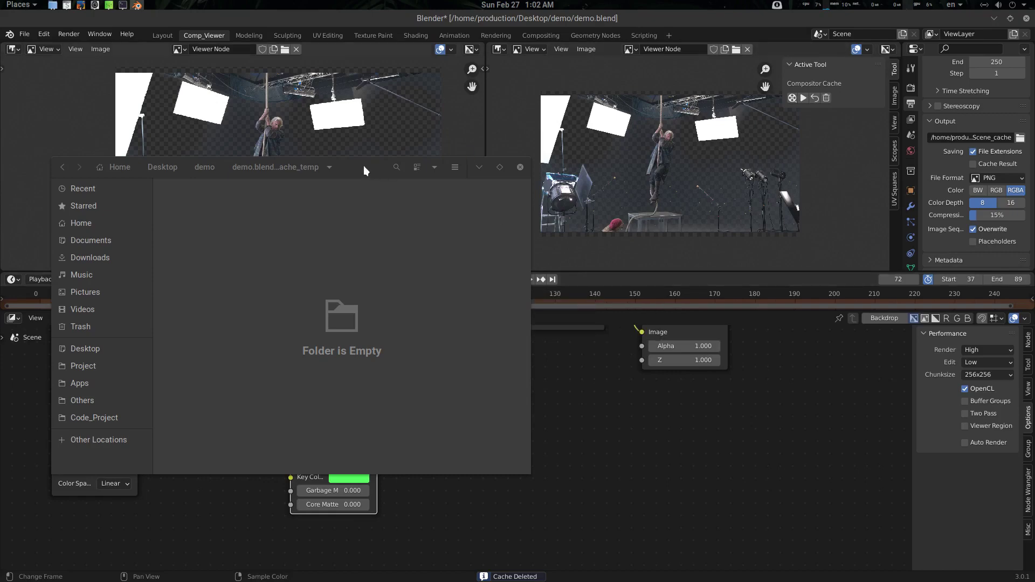
drag(364, 167, 386, 169)
click(543, 169)
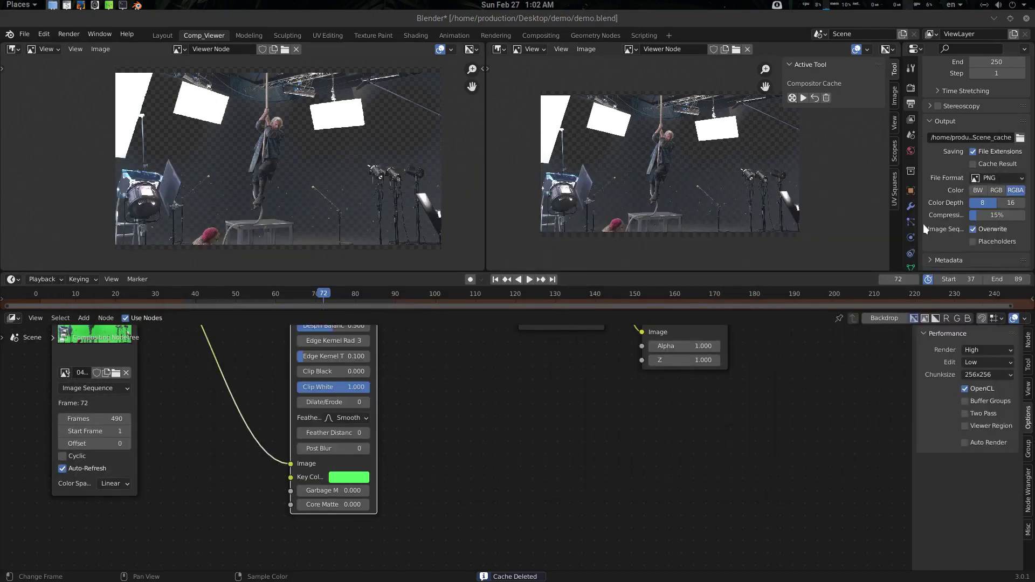
- Start rendering the compositor cache again, cancel it partway, and play through the preview range
click(791, 98)
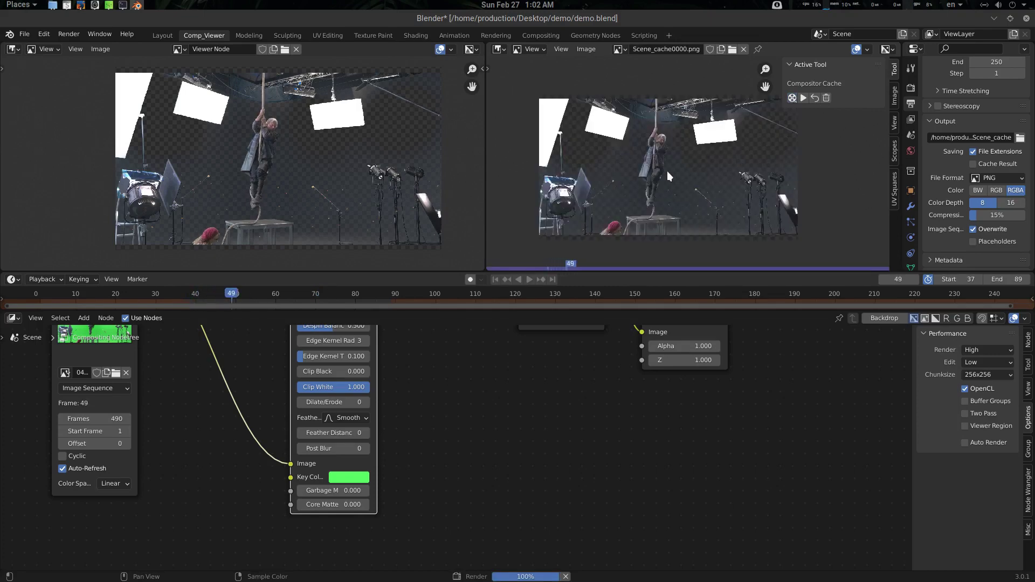
key(Escape)
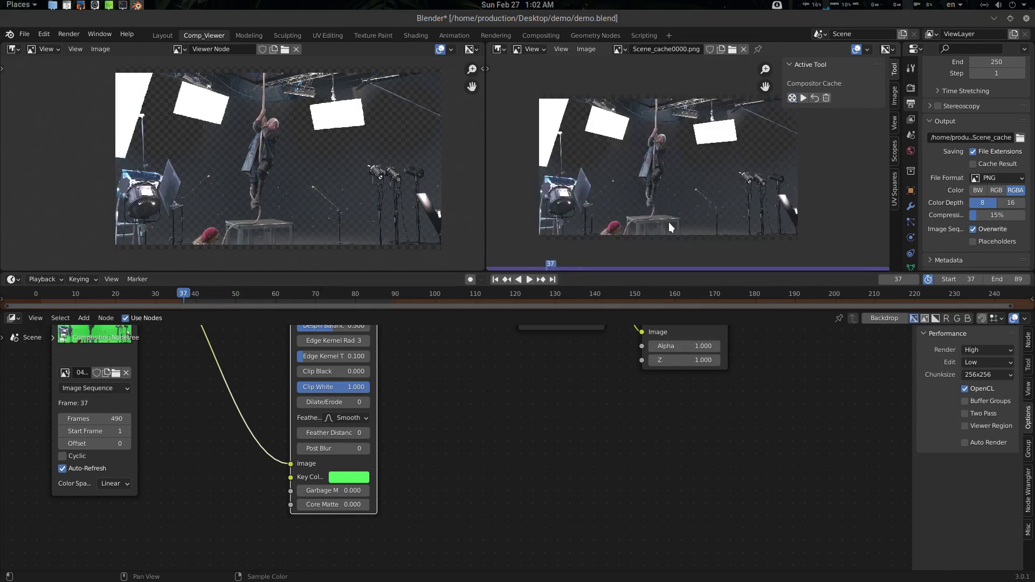
key(space)
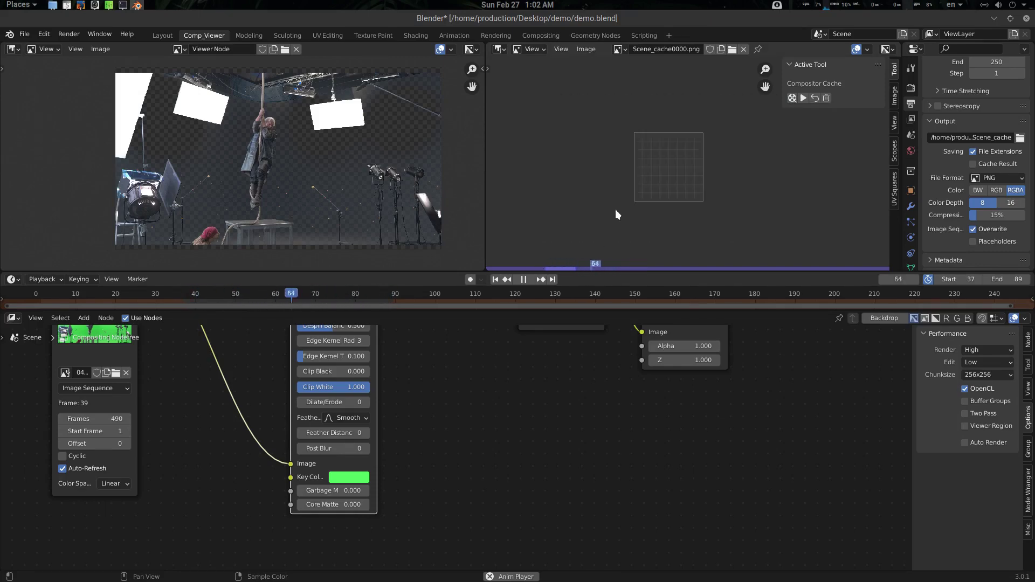
key(space)
- Set the output frame rate to 30 fps and test playback of the preview range
scroll(950, 134, up, 5)
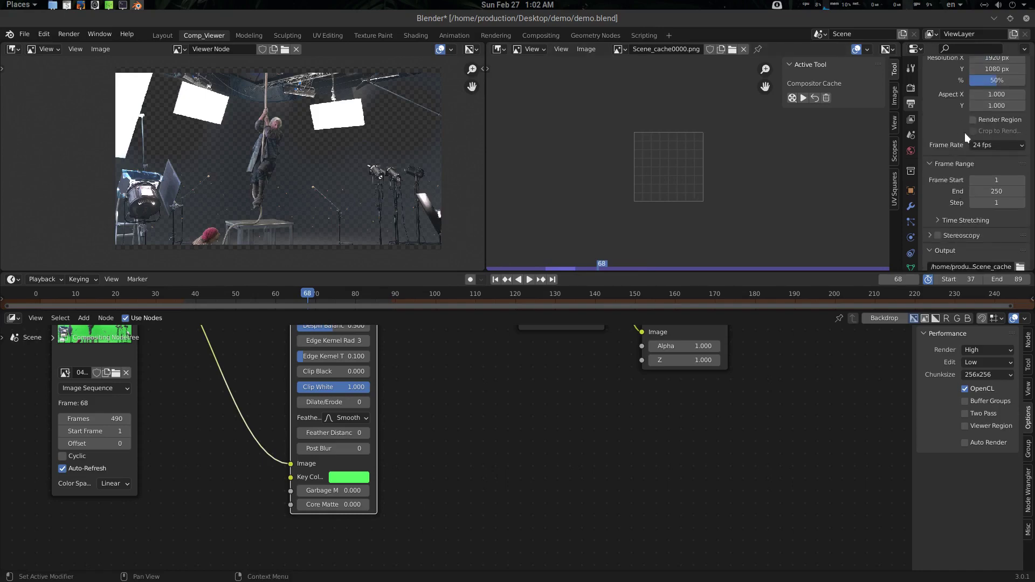
click(995, 144)
click(999, 205)
key(space)
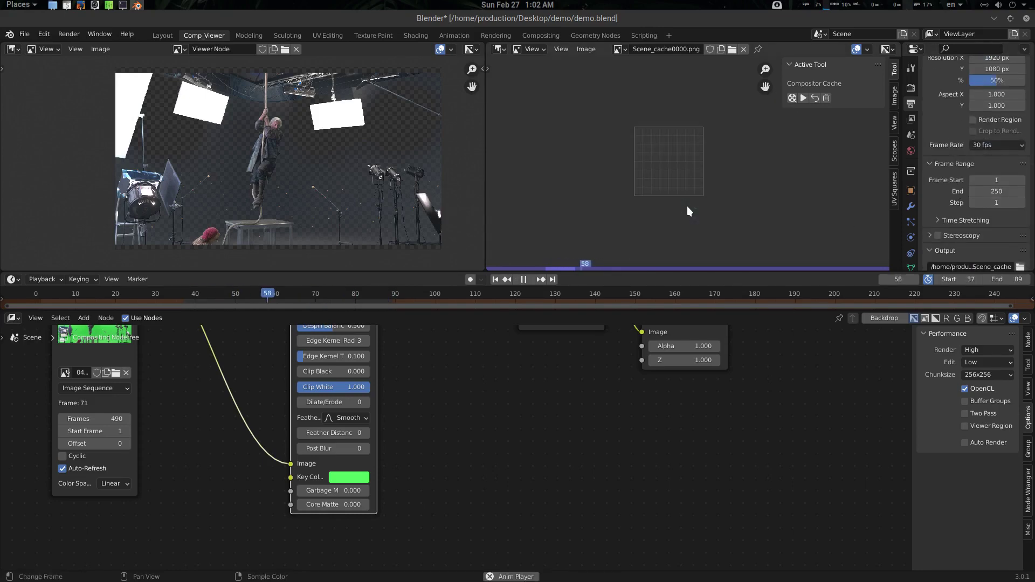
key(space)
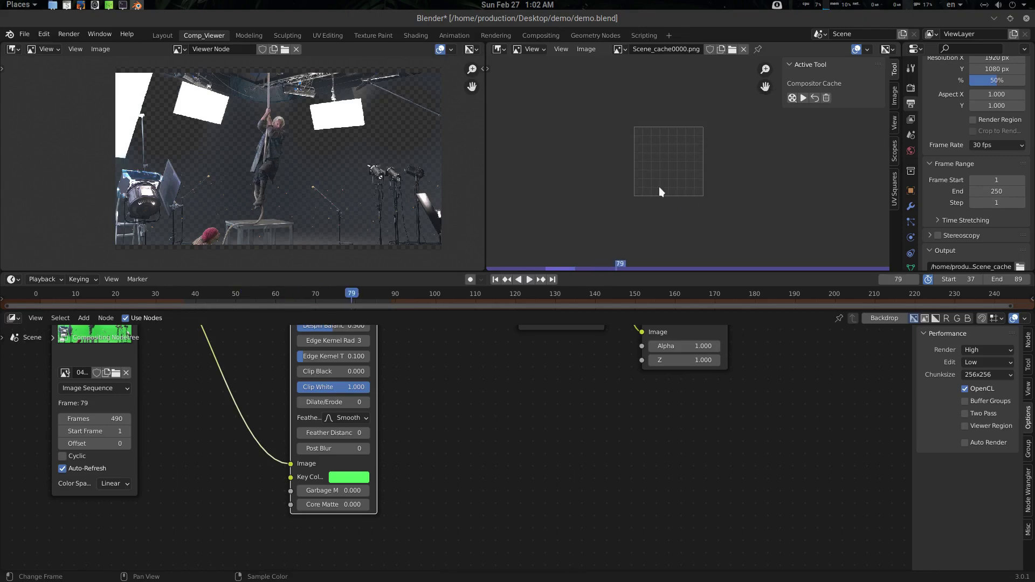
- Render the compositor cache for the full preview range and play back the cached frames
click(792, 99)
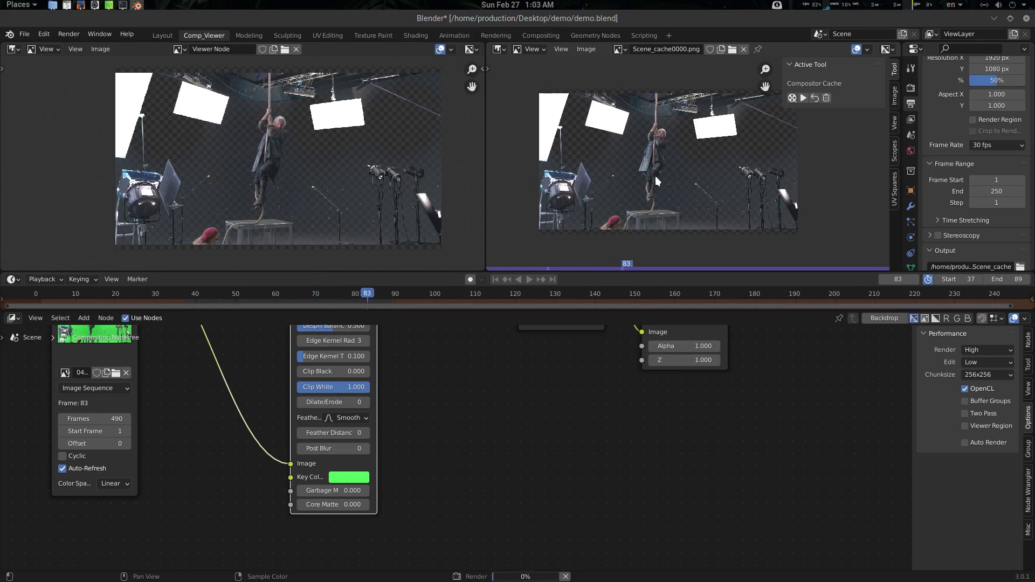
key(space)
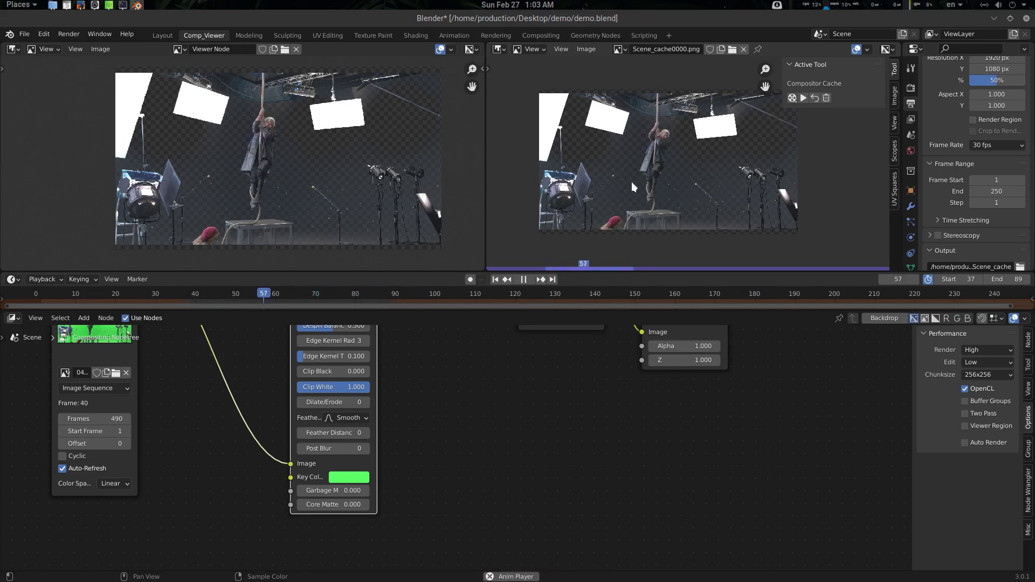
key(space)
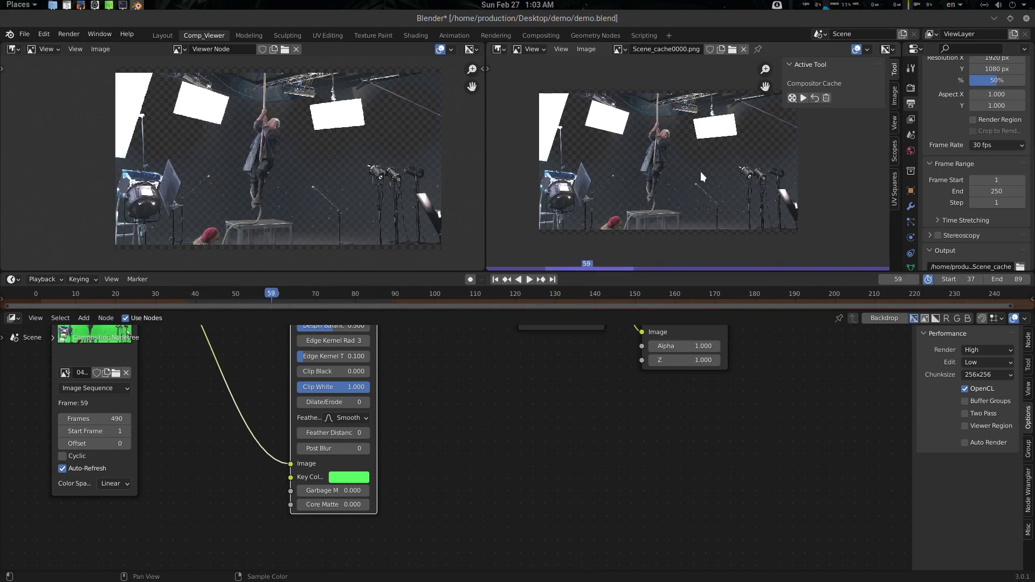
- Remove Render Cache from Quick Favorites and check the Quick Favorites options of the play, set-viewer-back and delete cache operators
right_click(791, 100)
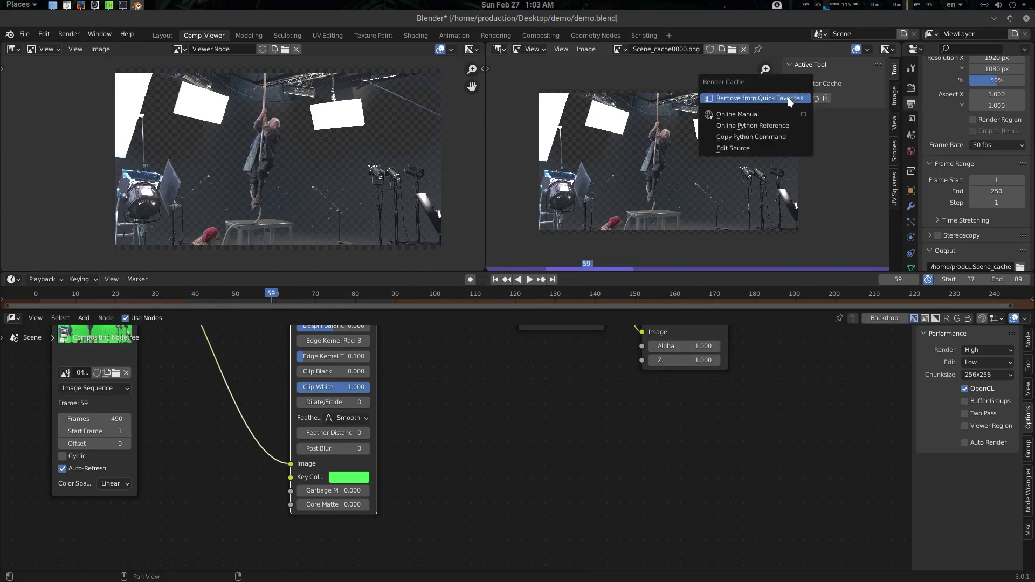
click(780, 99)
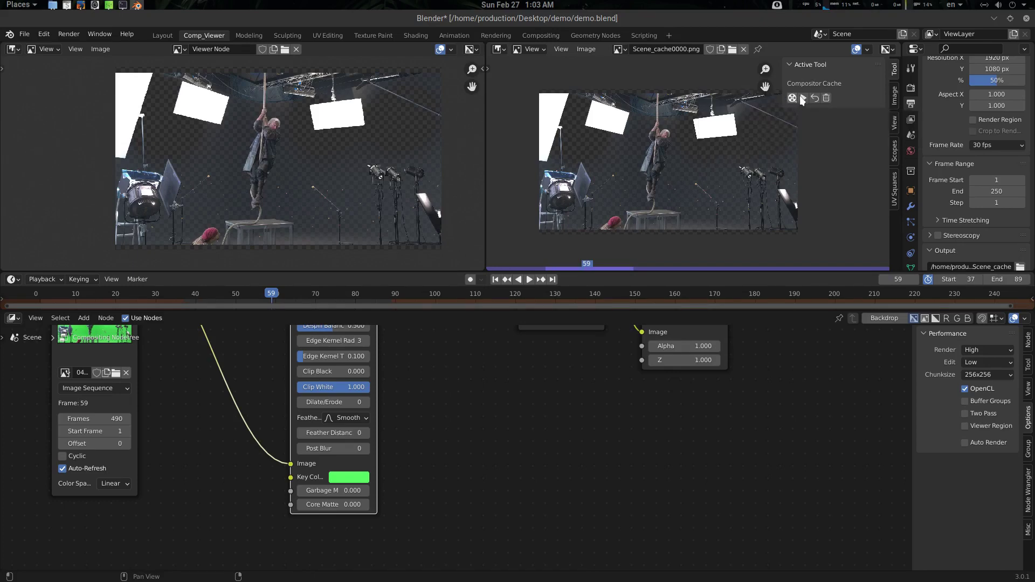
right_click(802, 95)
key(Escape)
right_click(812, 96)
key(Escape)
right_click(824, 98)
key(Escape)
right_click(804, 98)
key(Escape)
right_click(803, 98)
key(Escape)
right_click(809, 96)
key(Escape)
right_click(827, 96)
- Hide the cache viewer's sidebar, then play the cache and restore the Viewer Node using Quick Favorites
middle_drag(648, 120, 649, 122)
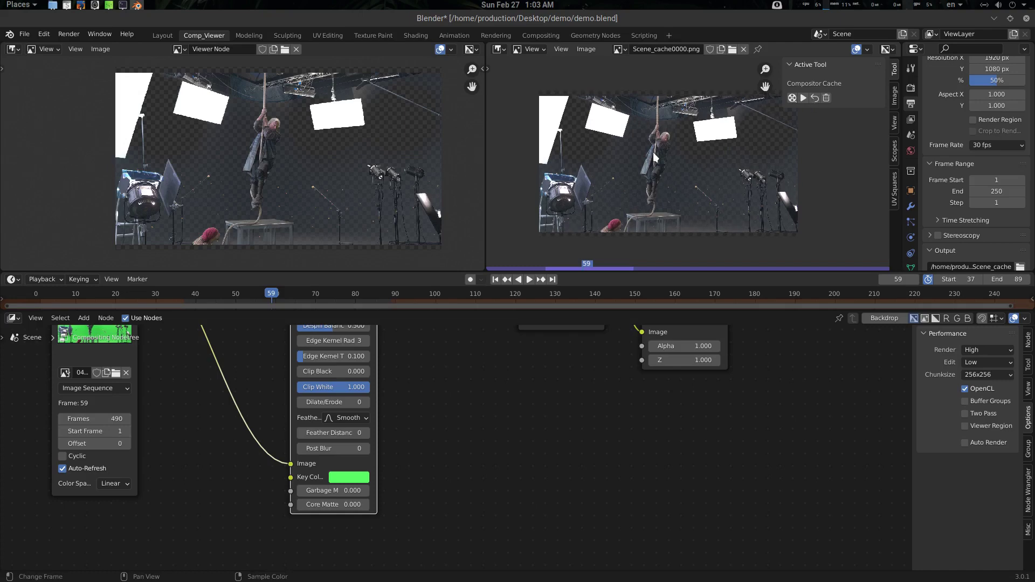
key(n)
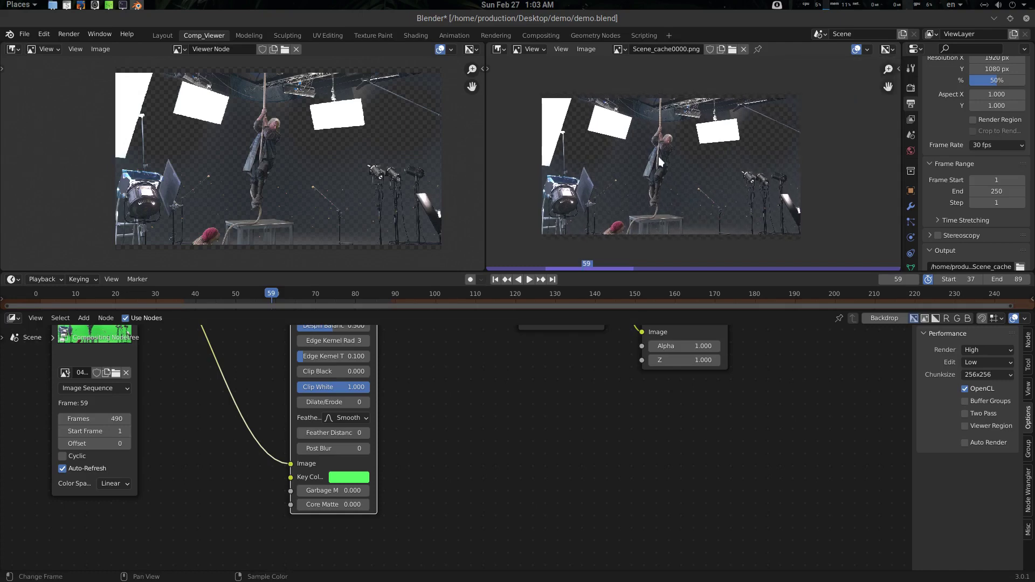
key(q)
click(642, 167)
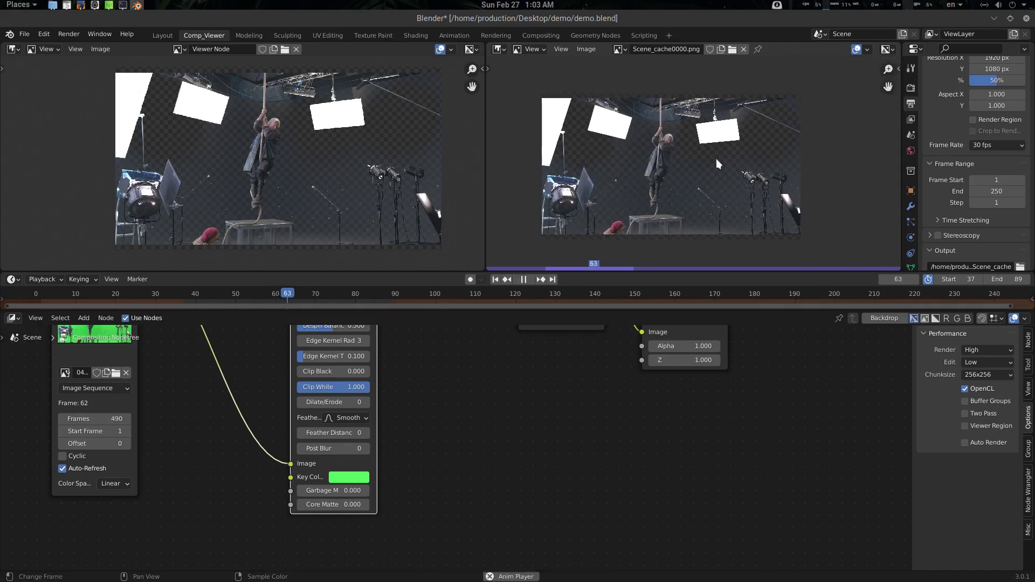
key(space)
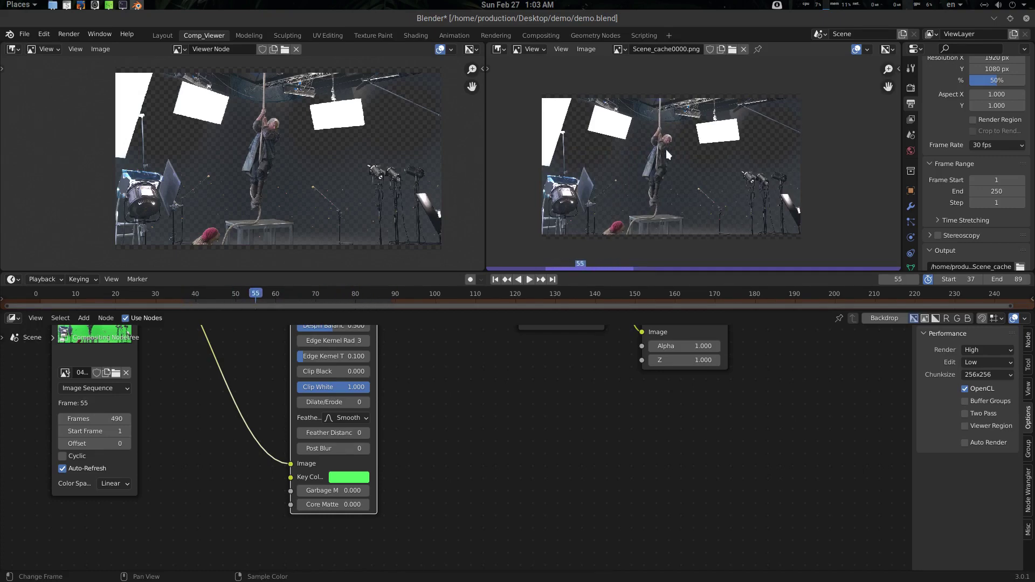
key(q)
click(652, 157)
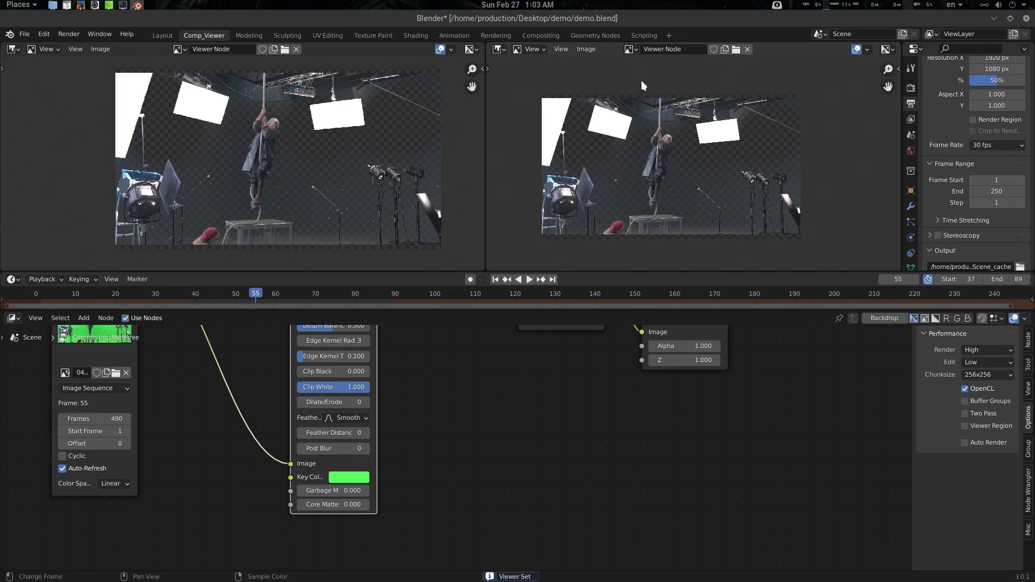
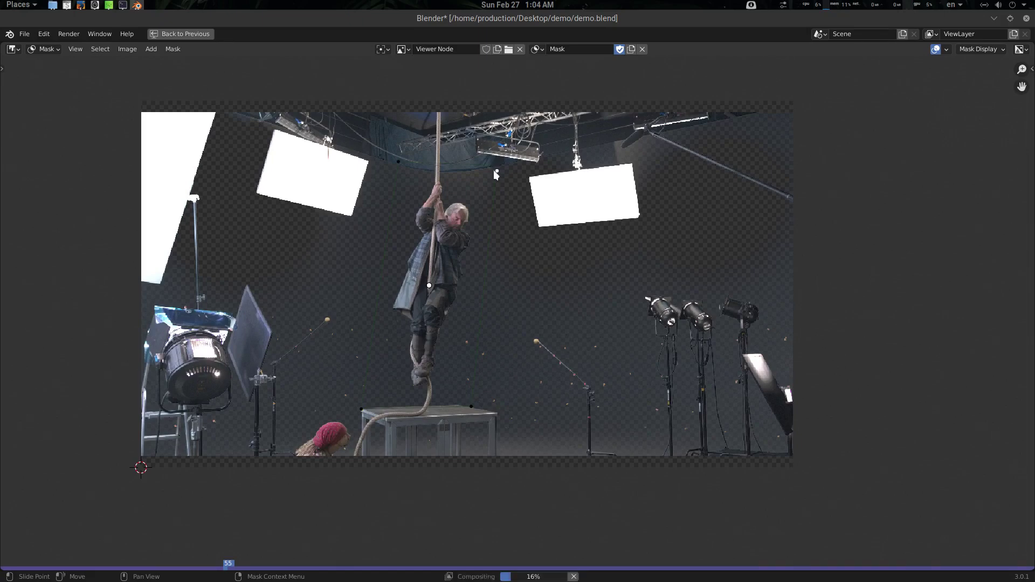
- Restore the maximised mask editor to the regular layout and bring the whole compositing node tree into view
key(ctrl+space)
key(Home)
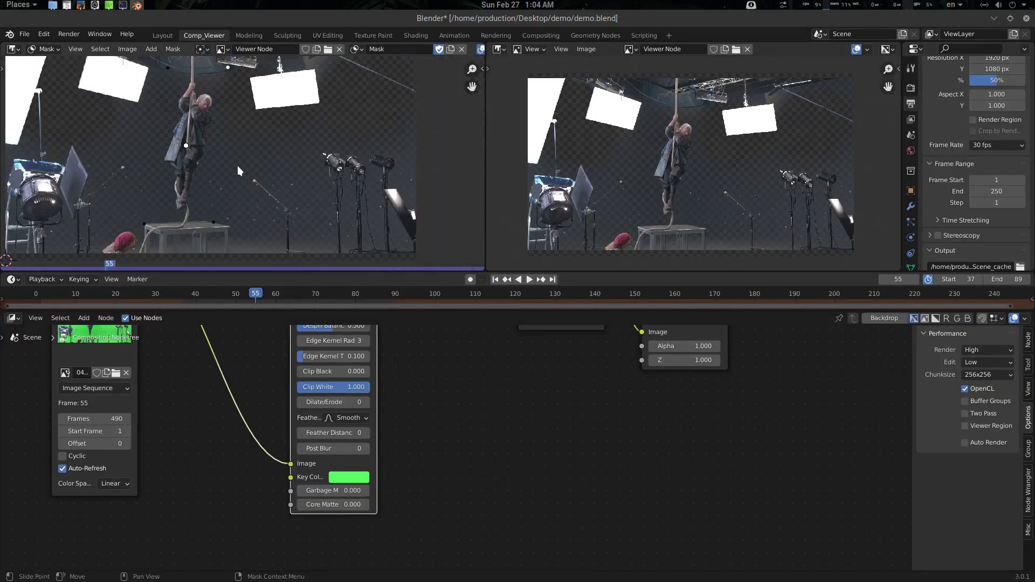
key(Home)
middle_drag(416, 450, 429, 439)
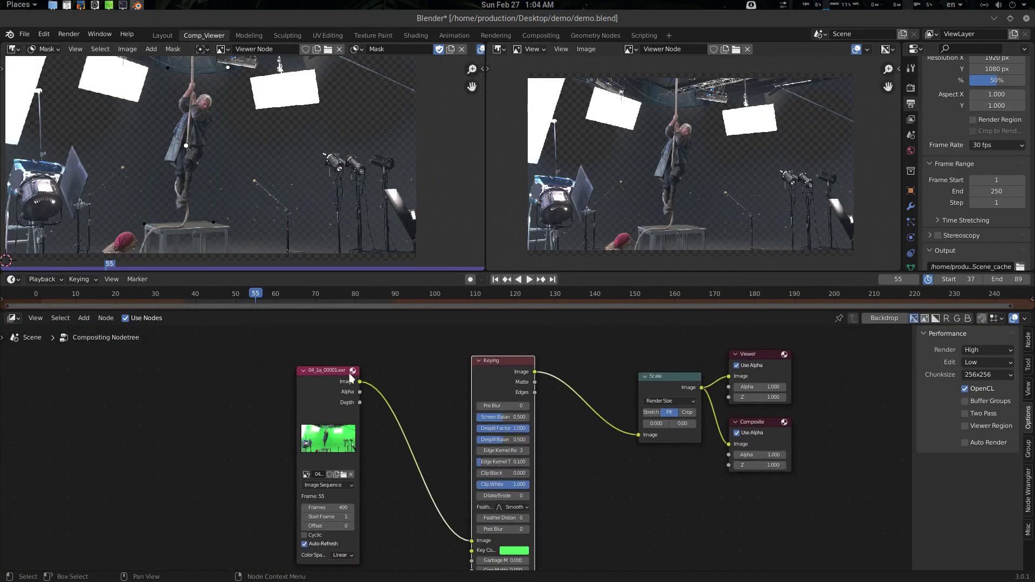
- Move the image sequence node aside, then add a Mask node before the Keying node and assign the existing mask to it
drag(349, 371, 159, 452)
click(357, 370)
key(shift+a)
click(357, 371)
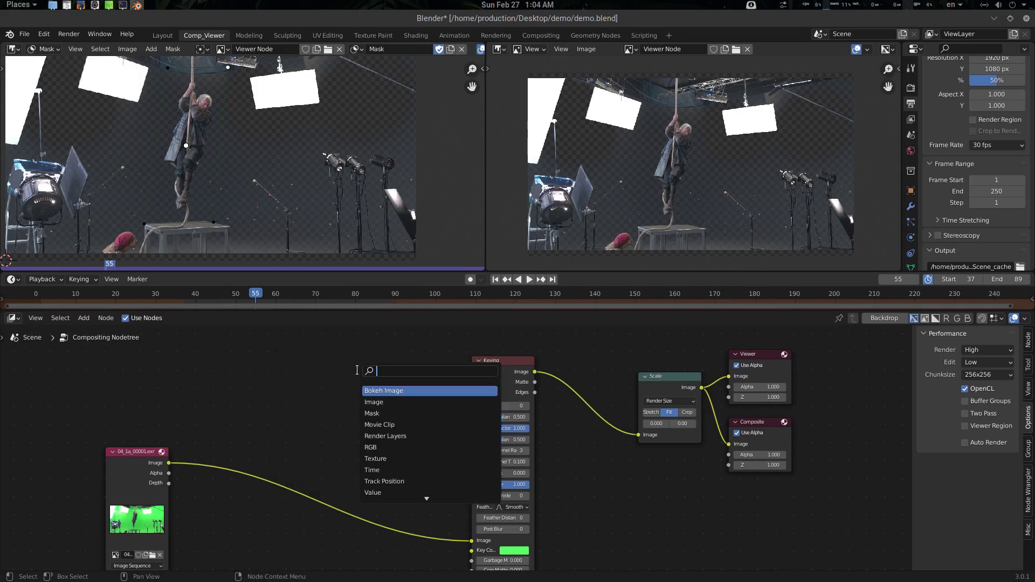
text(mask)
key(Return)
click(357, 382)
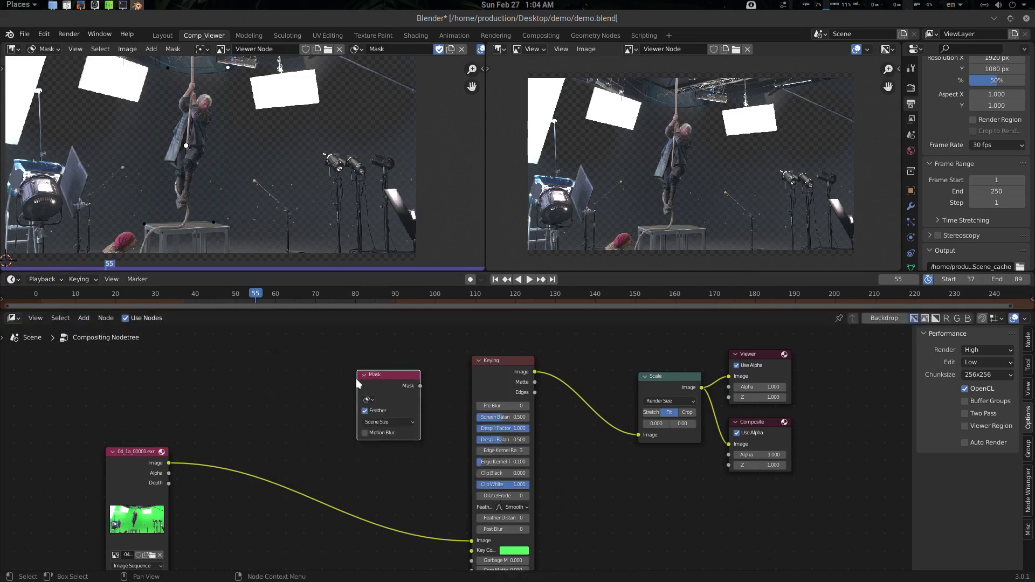
click(370, 402)
click(385, 419)
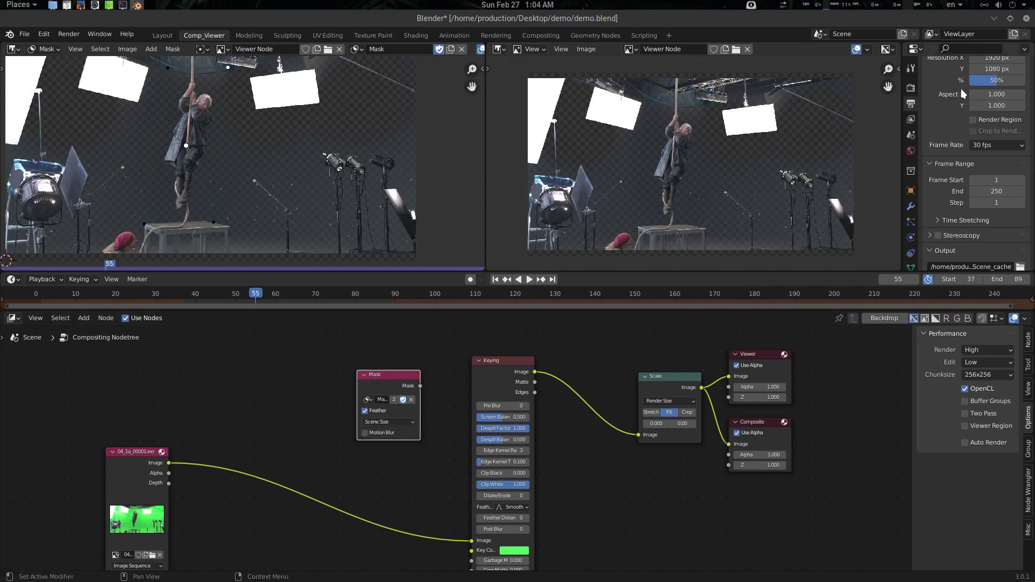
- Set the Mask node's size type to Fixed at 1920 by 1080 and move the node slightly away from the Keying node
click(402, 422)
click(400, 455)
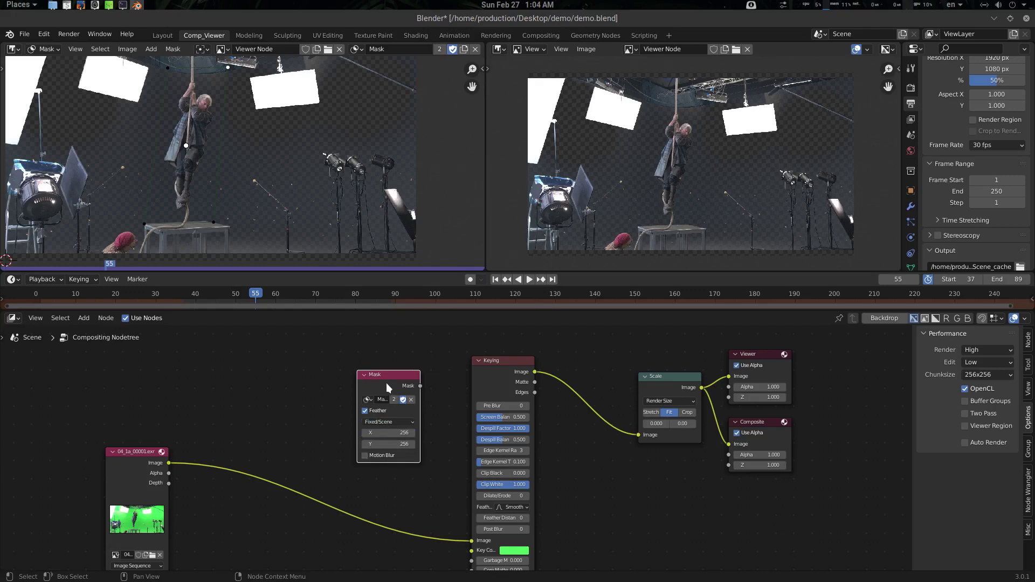
drag(386, 384, 369, 372)
click(376, 409)
click(368, 429)
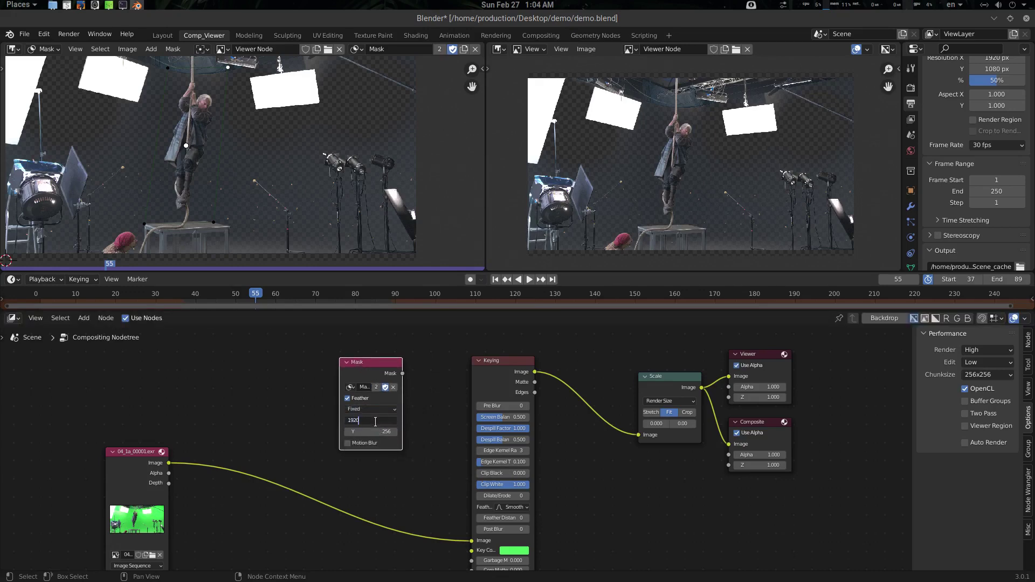
key(Tab)
text(10)
key(Return)
- Connect the Mask node's output to the Garbage Matte input of the Keying node
mouse_move(434, 382)
middle_down()
mouse_move(418, 377)
mouse_move(438, 356)
mouse_move(441, 366)
middle_up()
scroll(441, 378, down, 1)
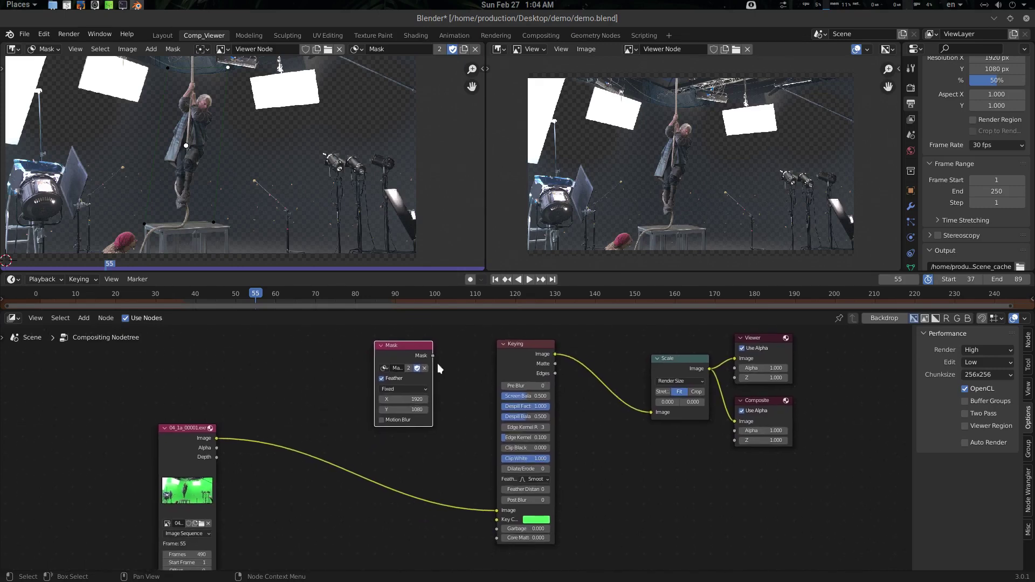
drag(432, 355, 497, 528)
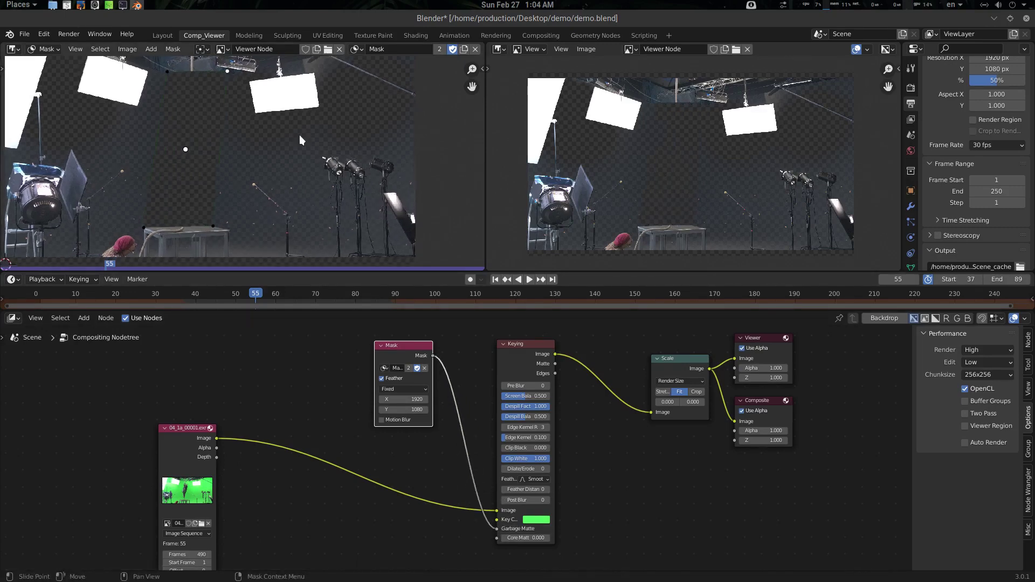
- Invert the mask layer in the mask editor's sidebar settings, then hide the sidebar
scroll(300, 135, down, 2)
key(n)
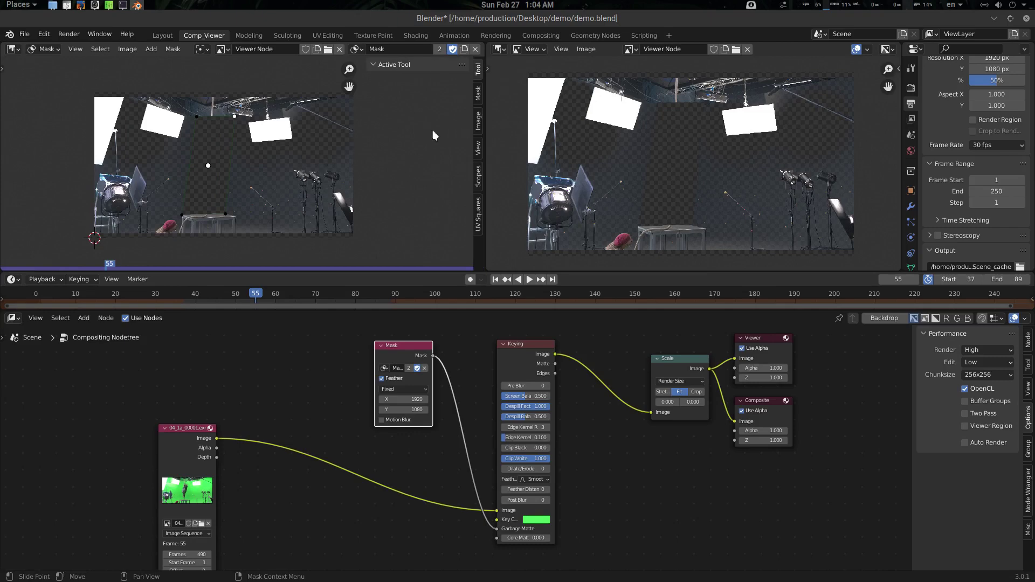
click(479, 92)
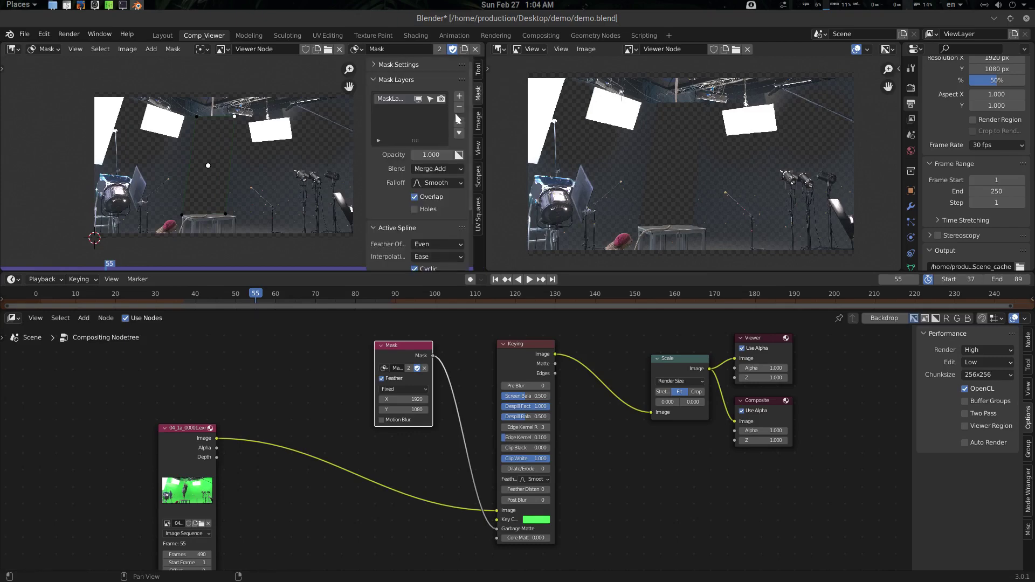
click(459, 155)
key(n)
scroll(238, 163, up, 1)
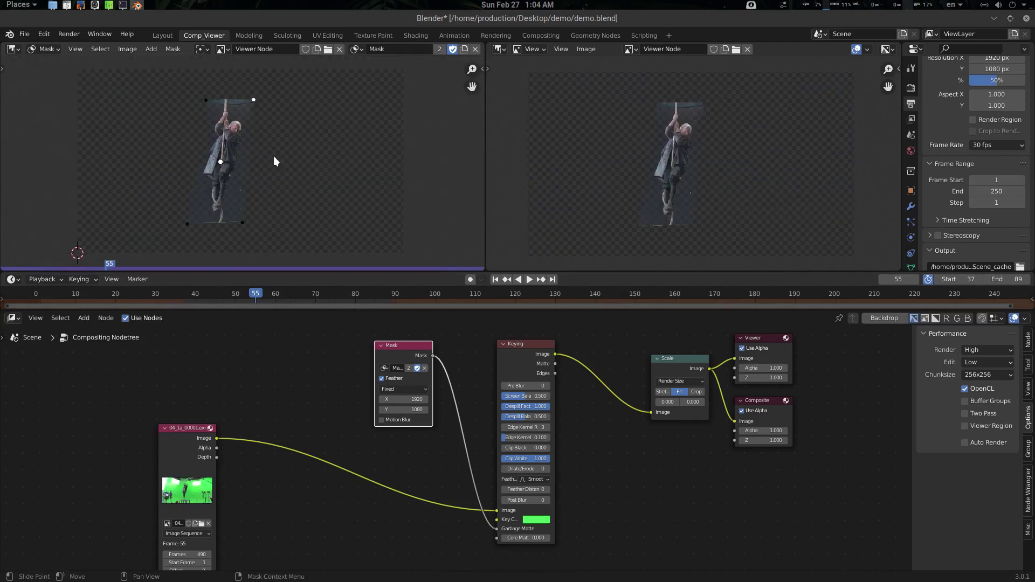
- Set the timeline's preview range to frames 51–74 and make the timeline area slightly taller
middle_drag(273, 156, 283, 153)
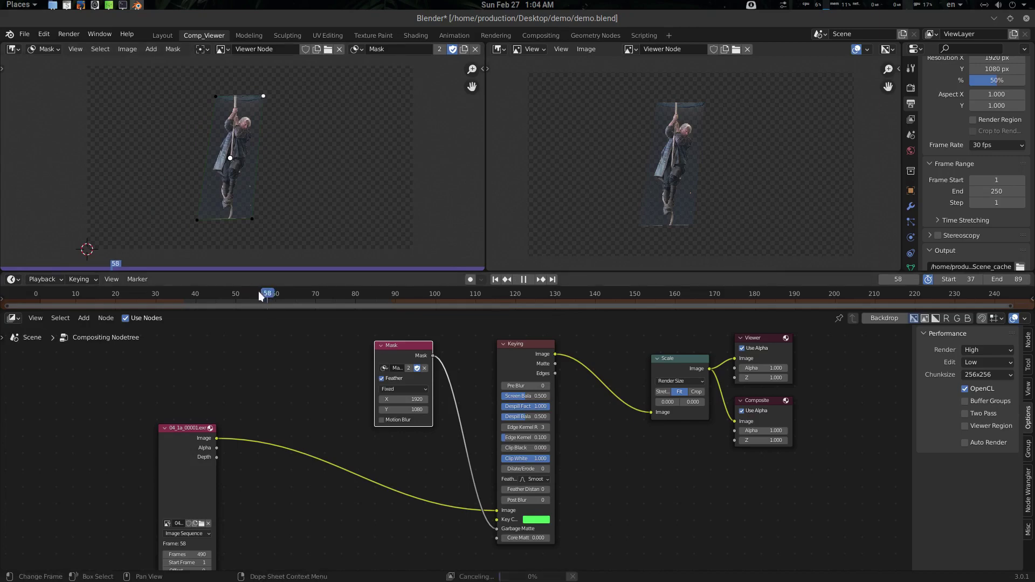
scroll(285, 140, up, 1)
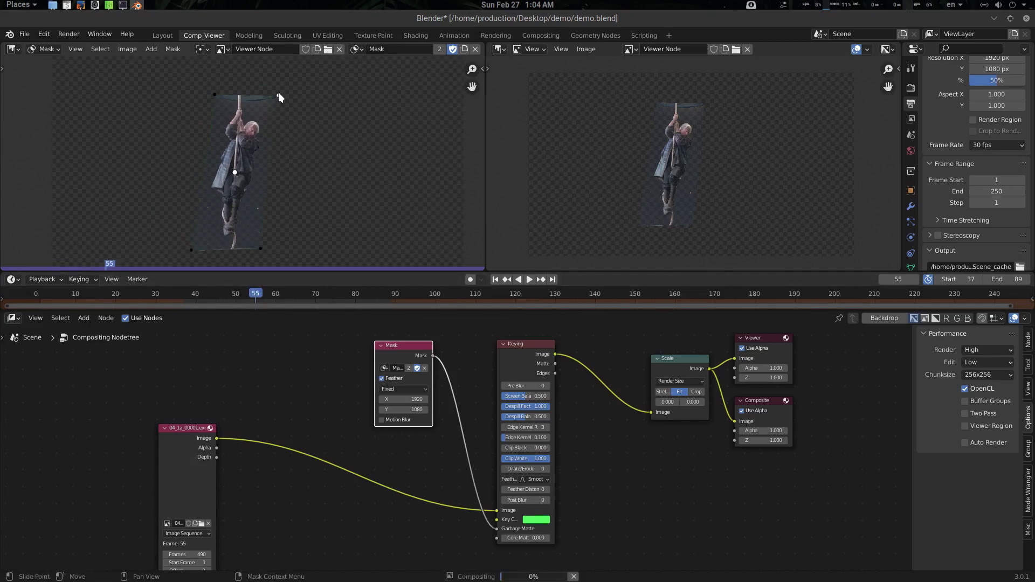
key(b)
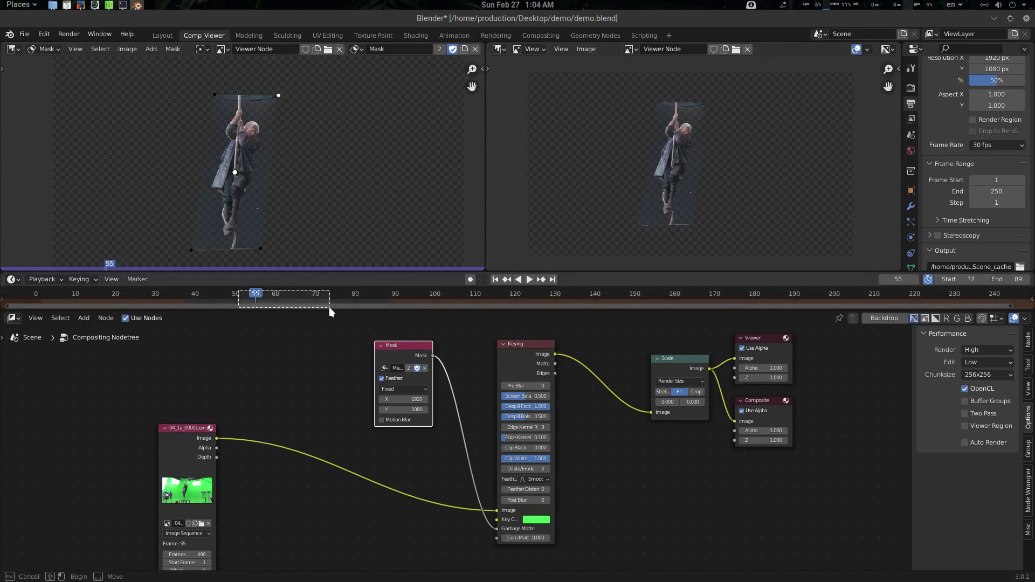
drag(329, 306, 329, 307)
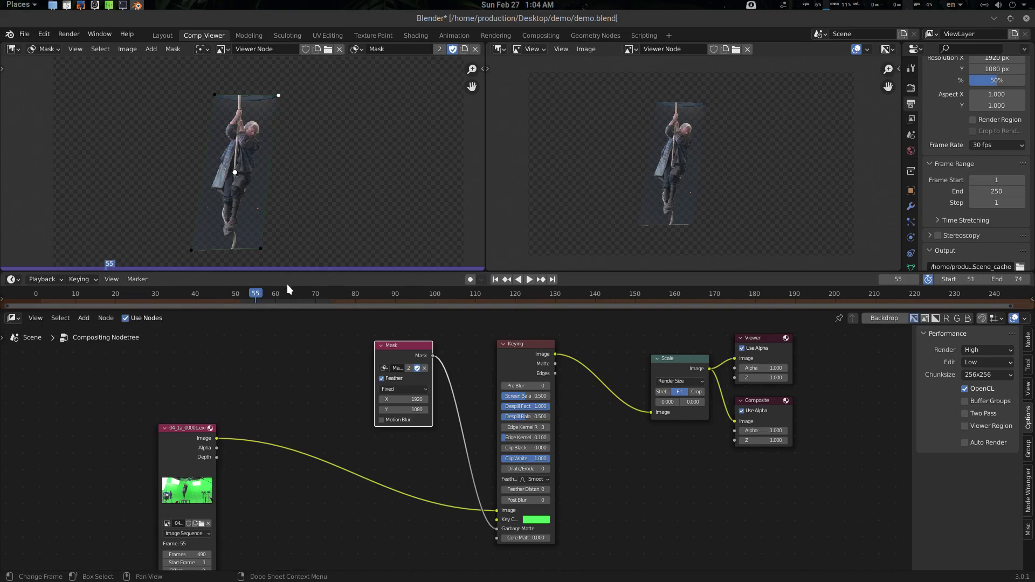
drag(297, 268, 298, 262)
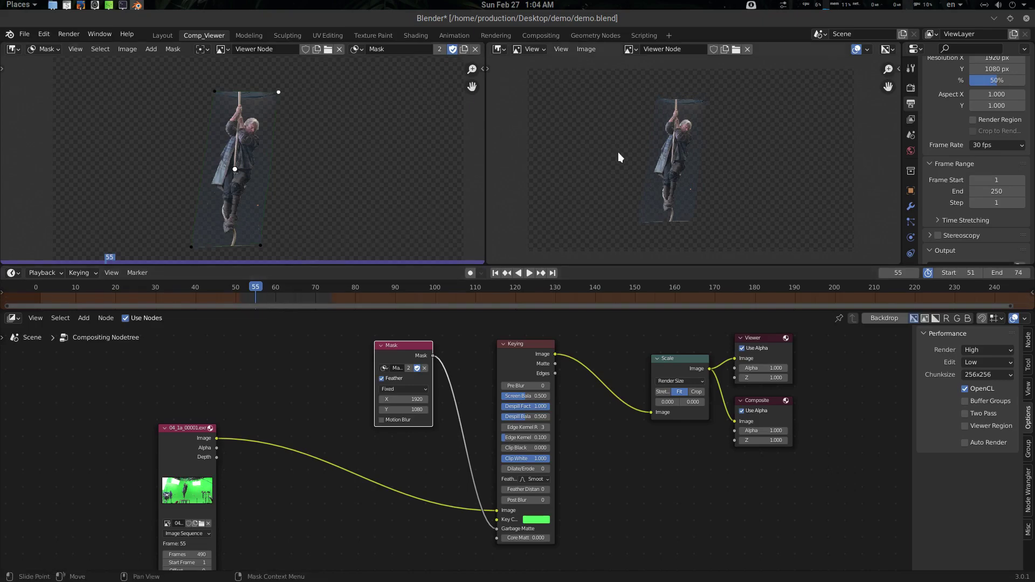
- Render the cache of the masked key for the preview range in the image viewer, then stop its playback
key(q)
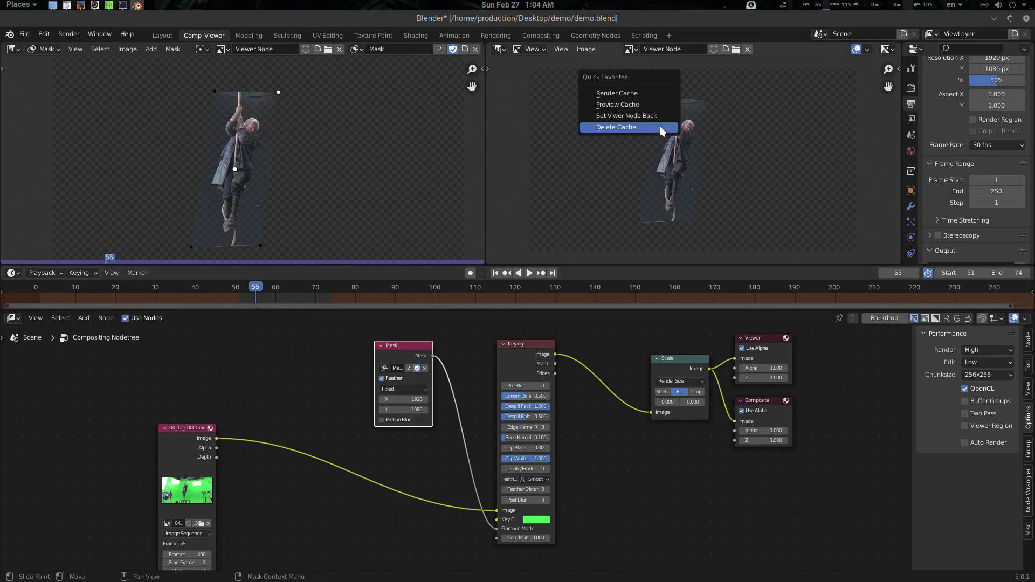
click(632, 94)
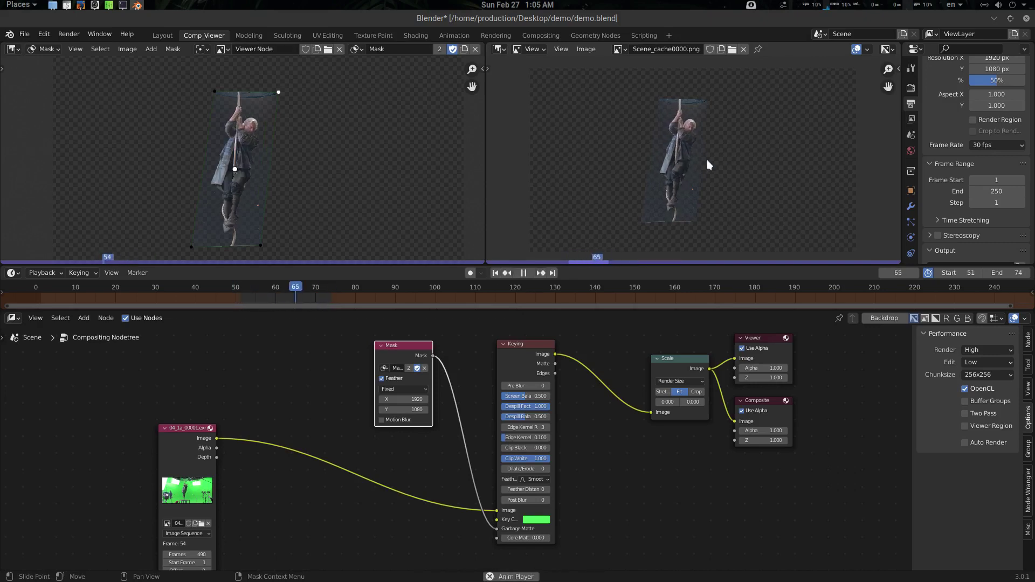
key(space)
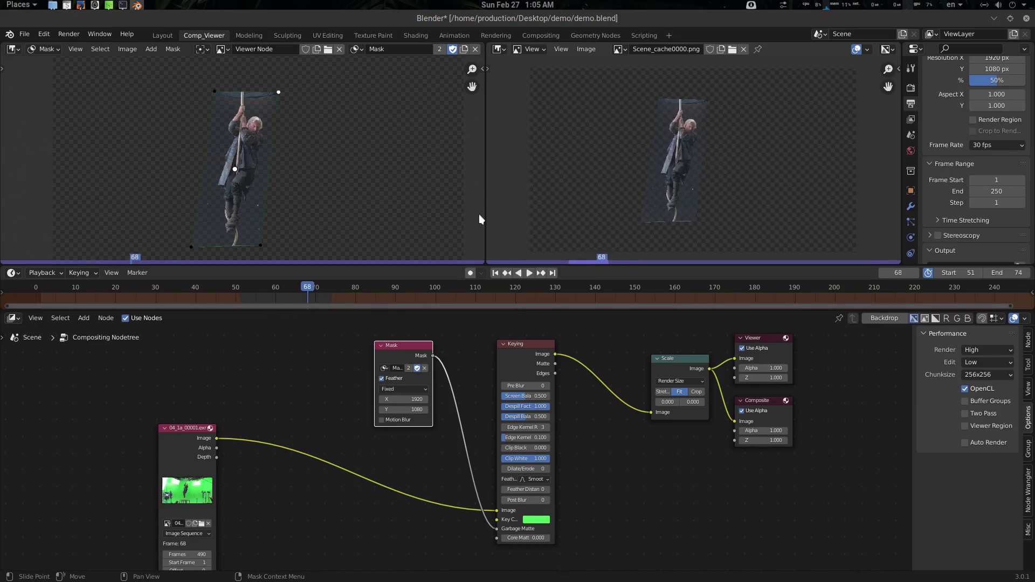
- Join the mask editor with the cache viewer so that a single mask editor fills the width
drag(484, 45, 600, 62)
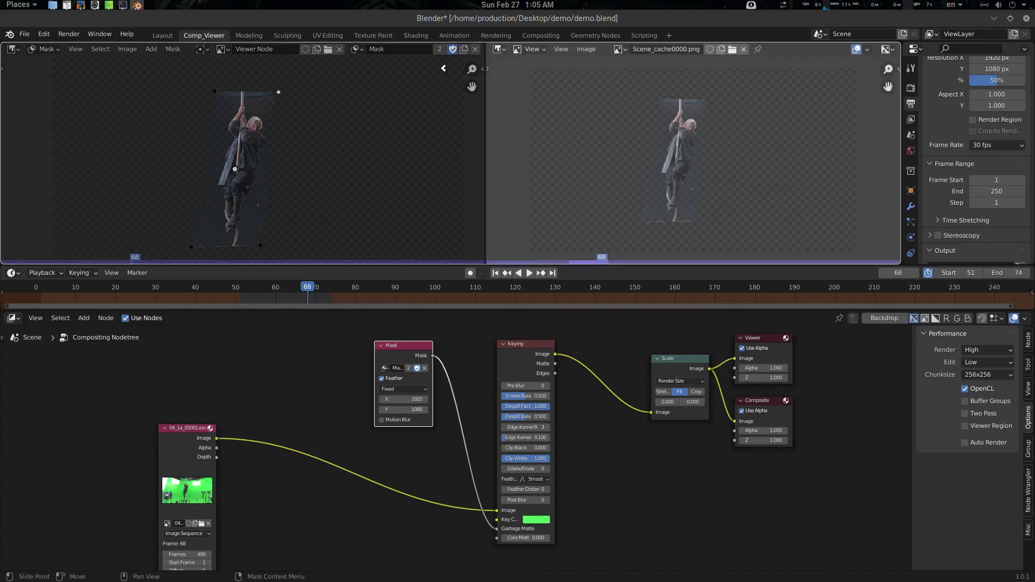
scroll(255, 111, down, 3)
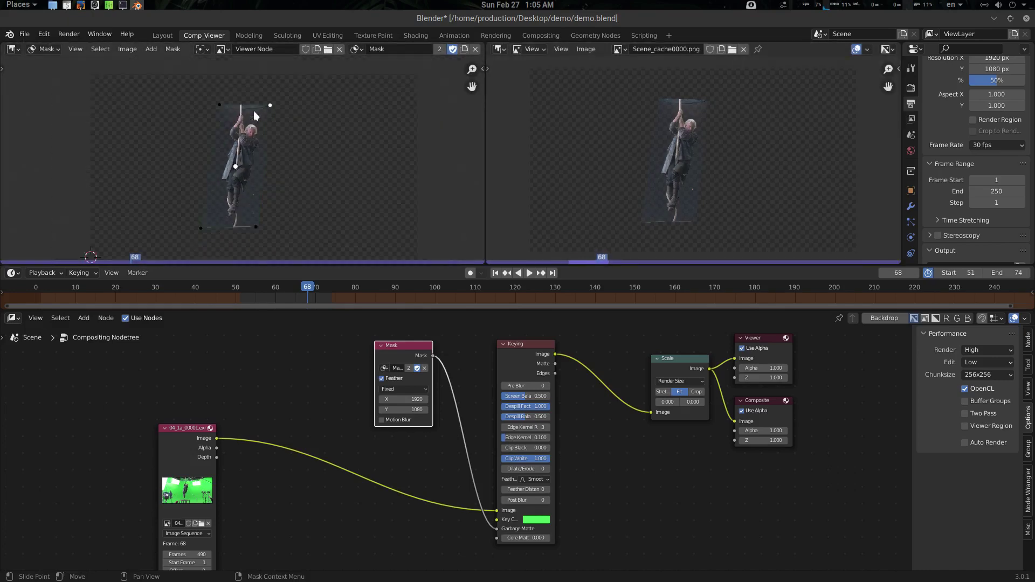
drag(483, 42, 514, 126)
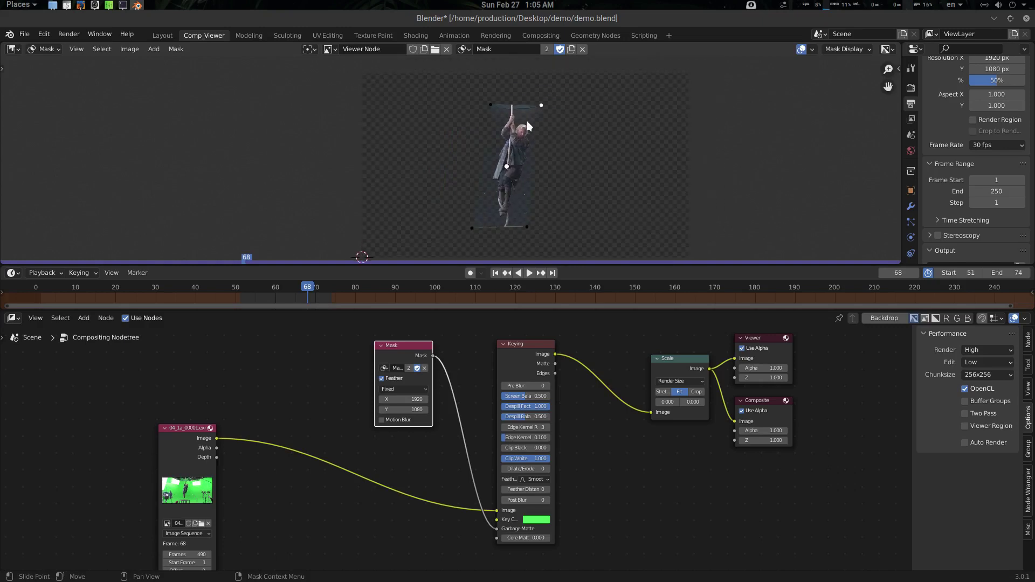
- Display the cached sequence inside the mask editor using Quick Favorites, then set the Viewer Node back
key(q)
click(512, 145)
key(q)
click(510, 121)
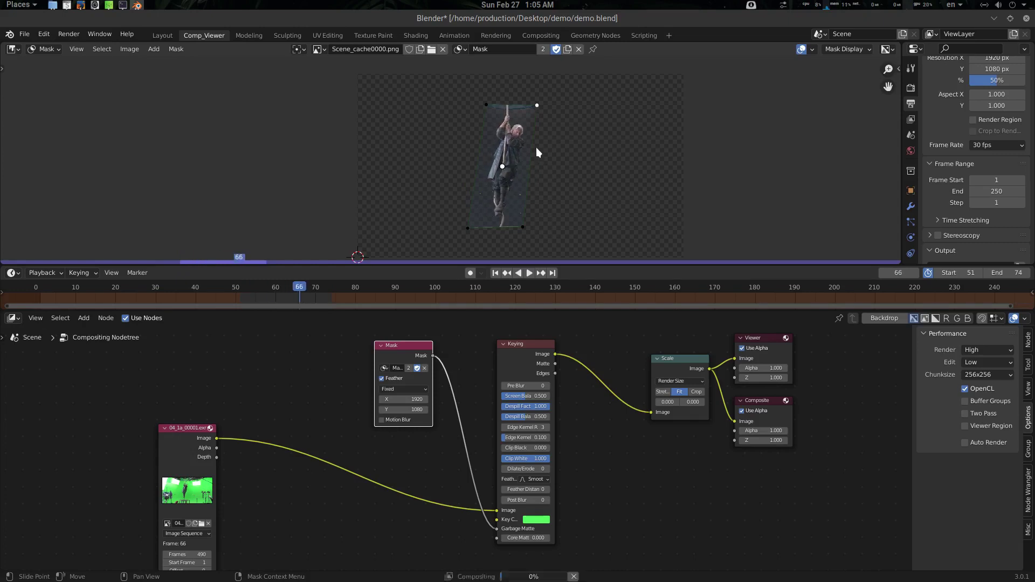
key(q)
click(522, 169)
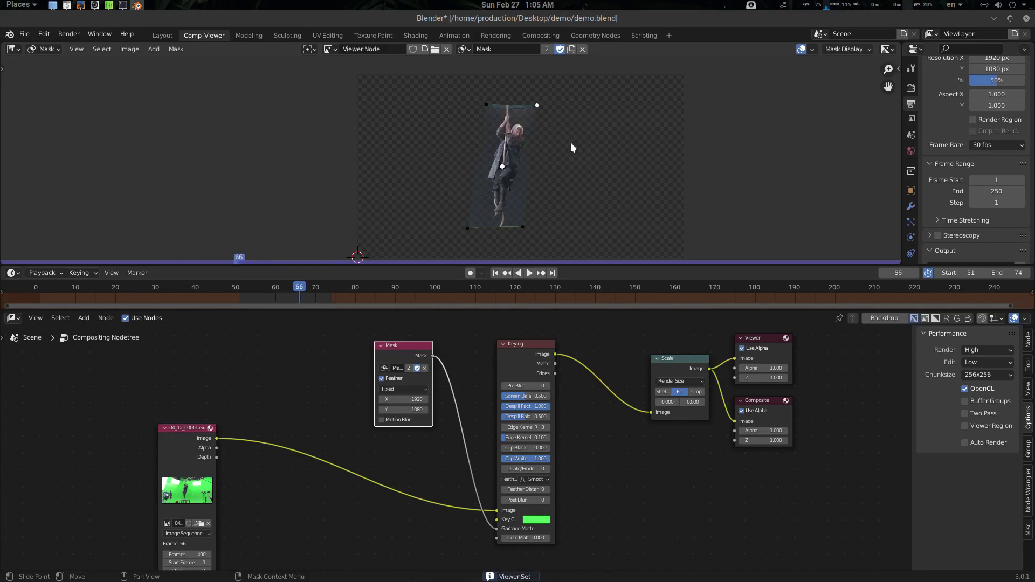
- Split the mask editor into two side-by-side mask editors and frame the climber in both
scroll(518, 517, up, 2)
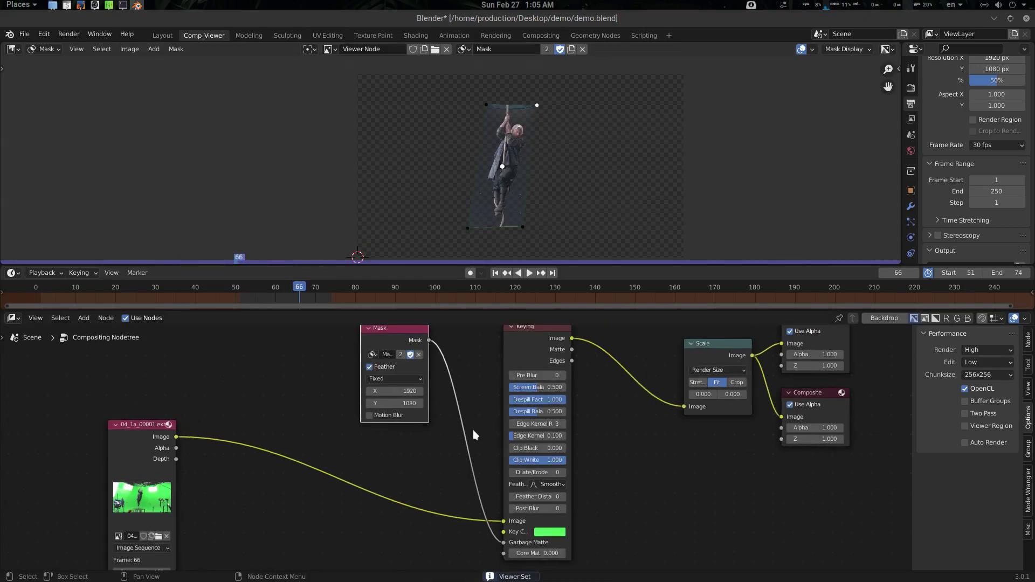
click(523, 513)
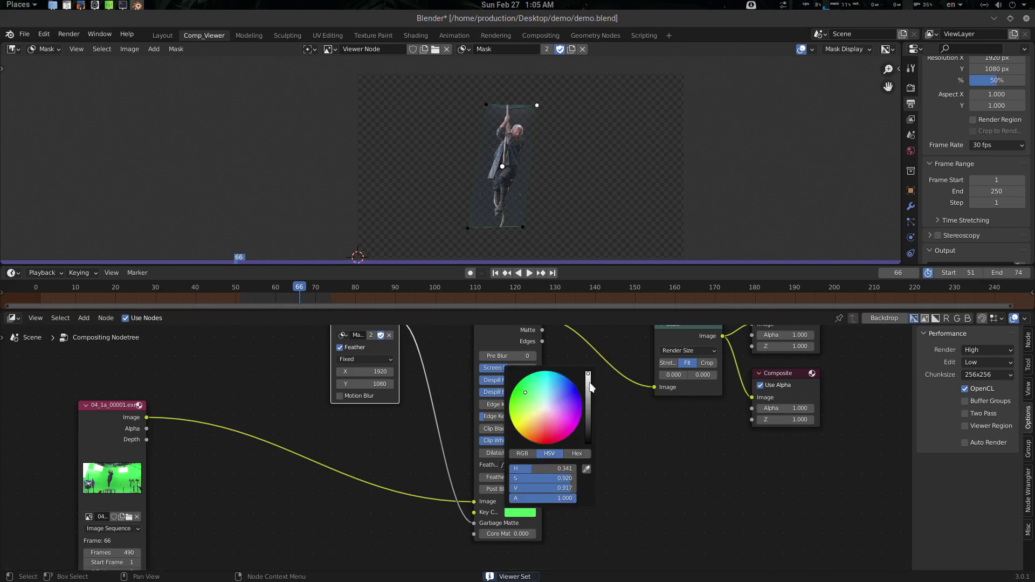
drag(878, 47, 486, 68)
scroll(616, 147, down, 2)
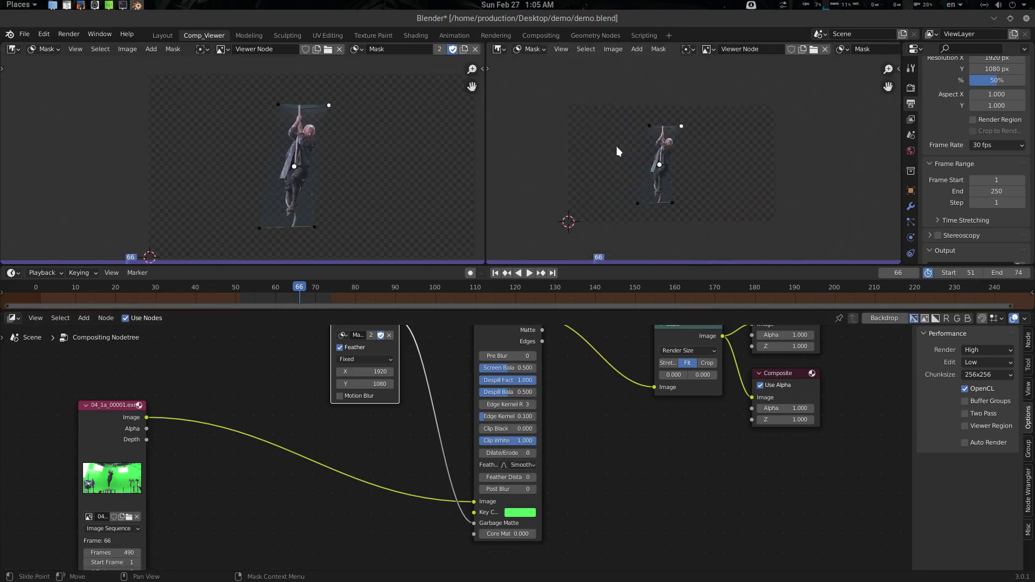
scroll(285, 160, up, 2)
middle_drag(343, 154, 319, 142)
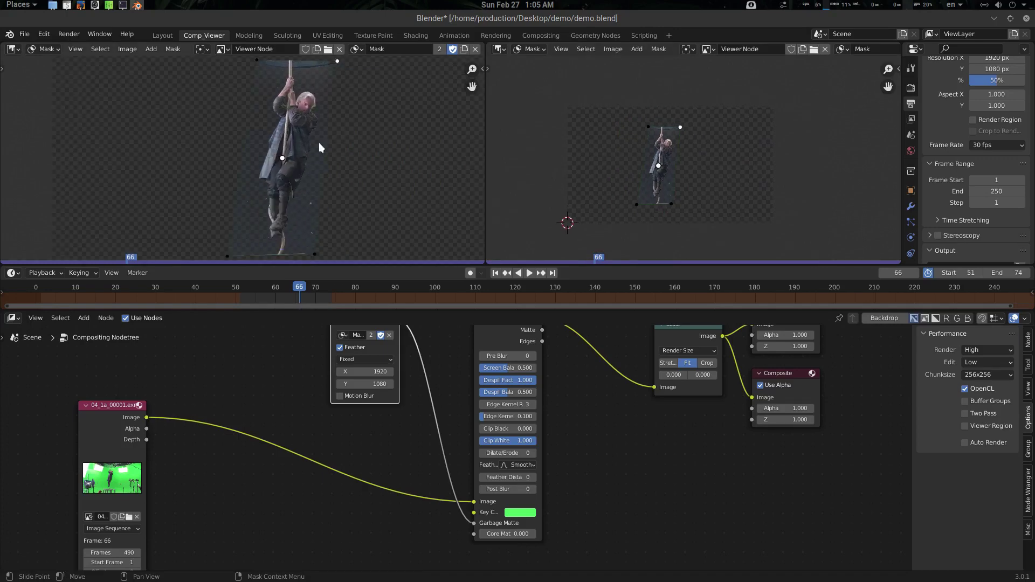
scroll(318, 144, down, 1)
- Darken the Keying node's key colour to a deep green to clean up the area around the climber
click(519, 519)
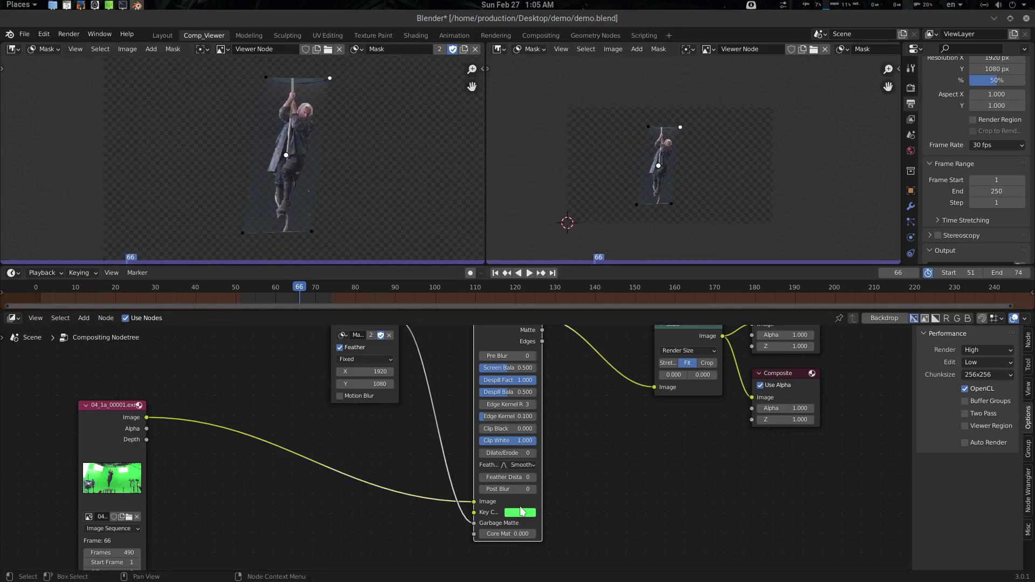
click(524, 515)
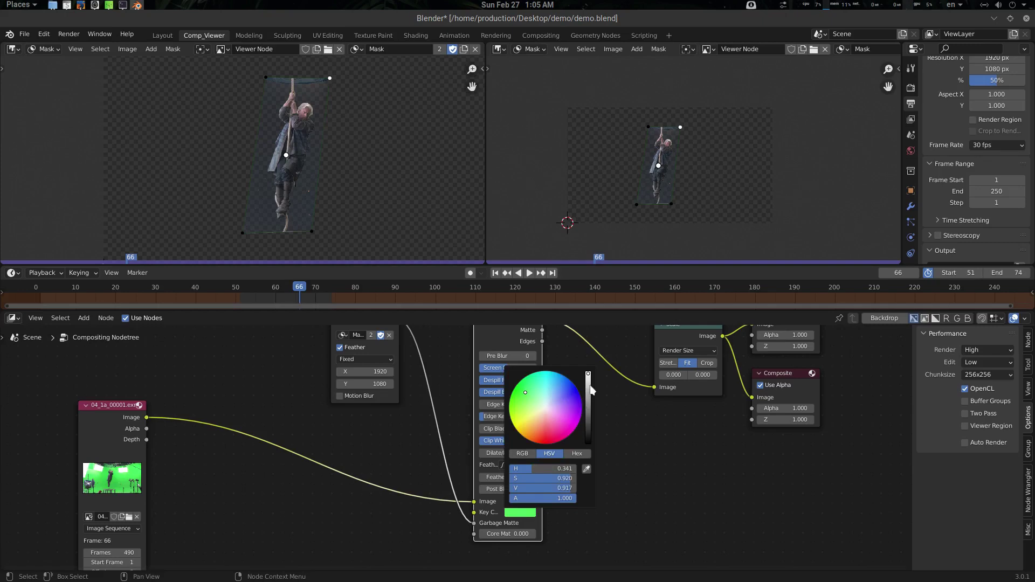
drag(592, 390, 588, 413)
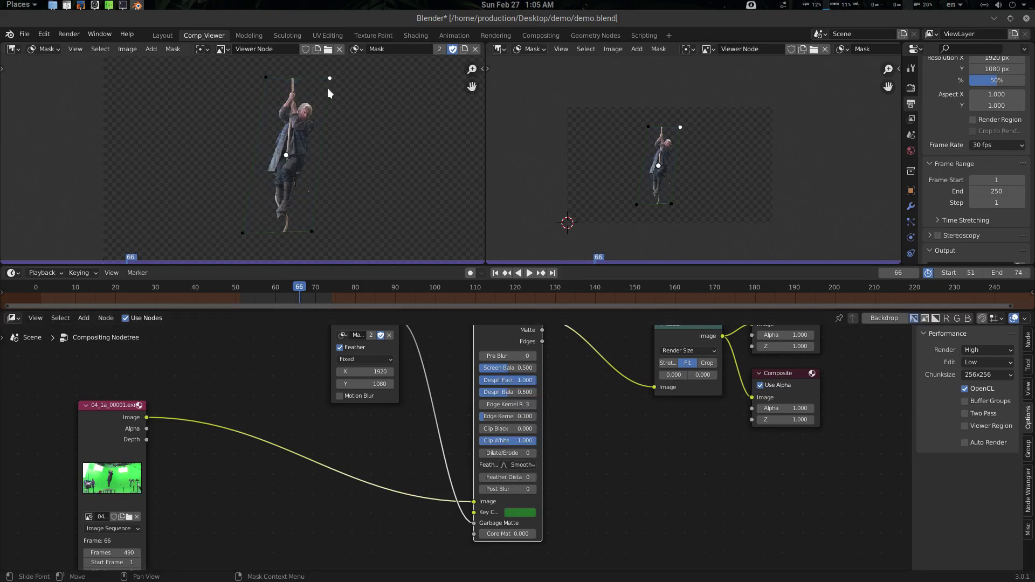
middle_drag(328, 89, 330, 111)
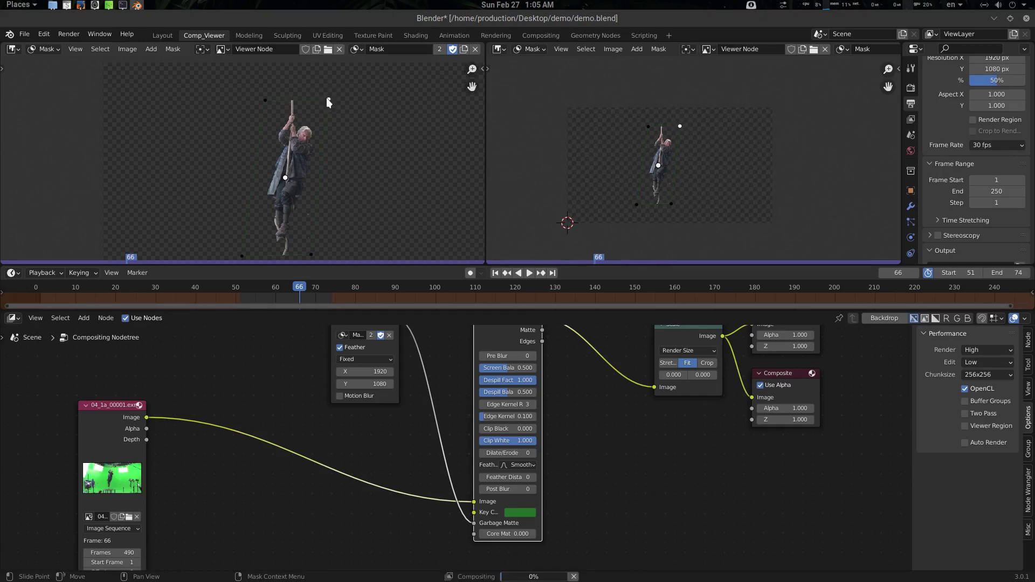
scroll(316, 131, down, 1)
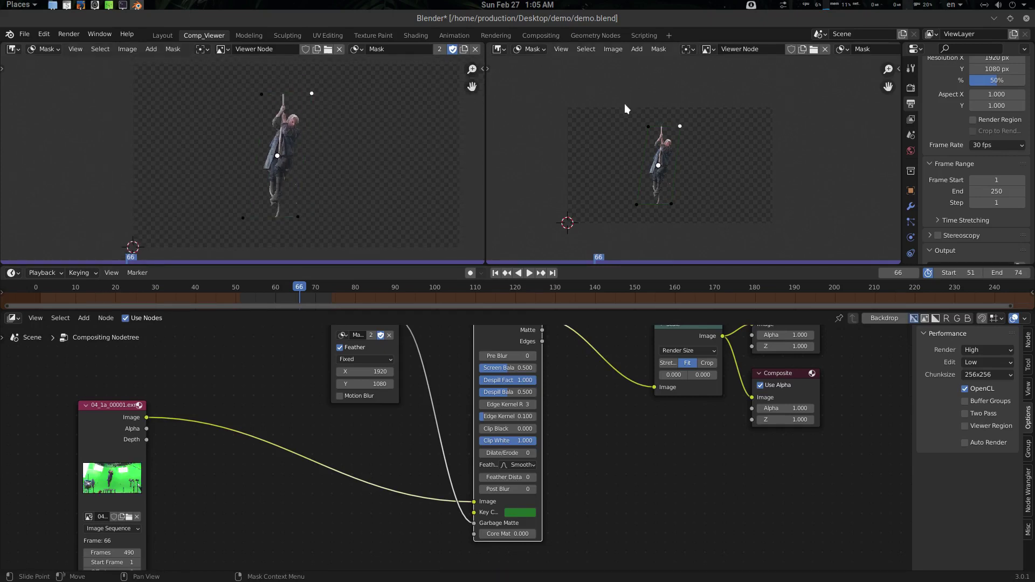
- Render the cache of the refined key in the second mask editor using Quick Favorites and control its playback
key(q)
click(604, 85)
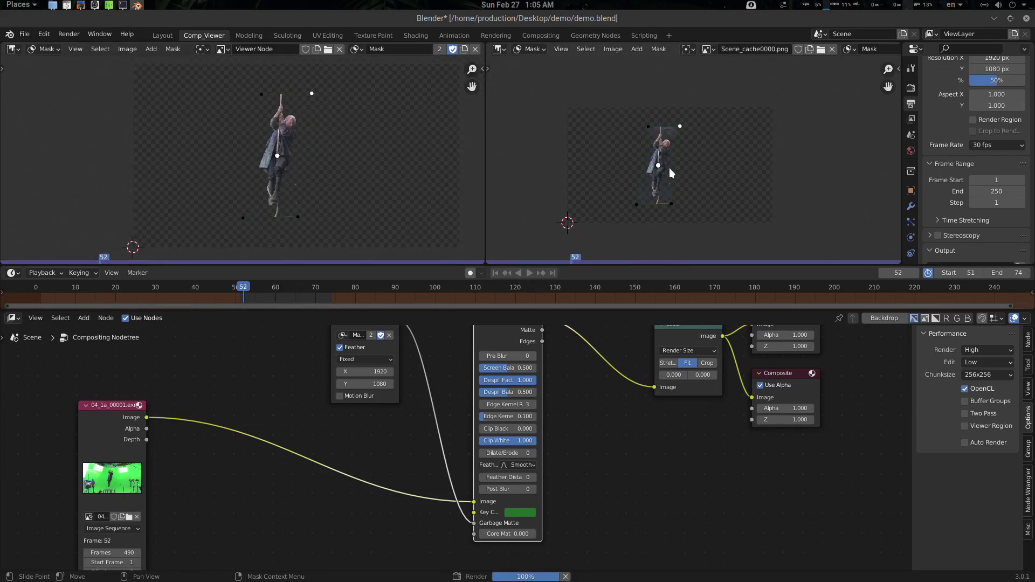
scroll(656, 164, up, 2)
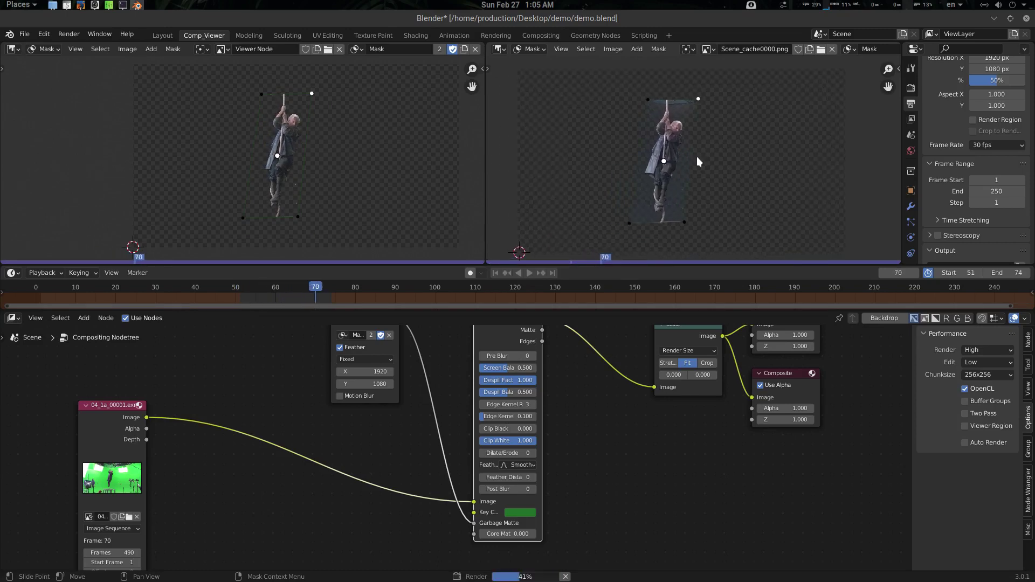
key(space)
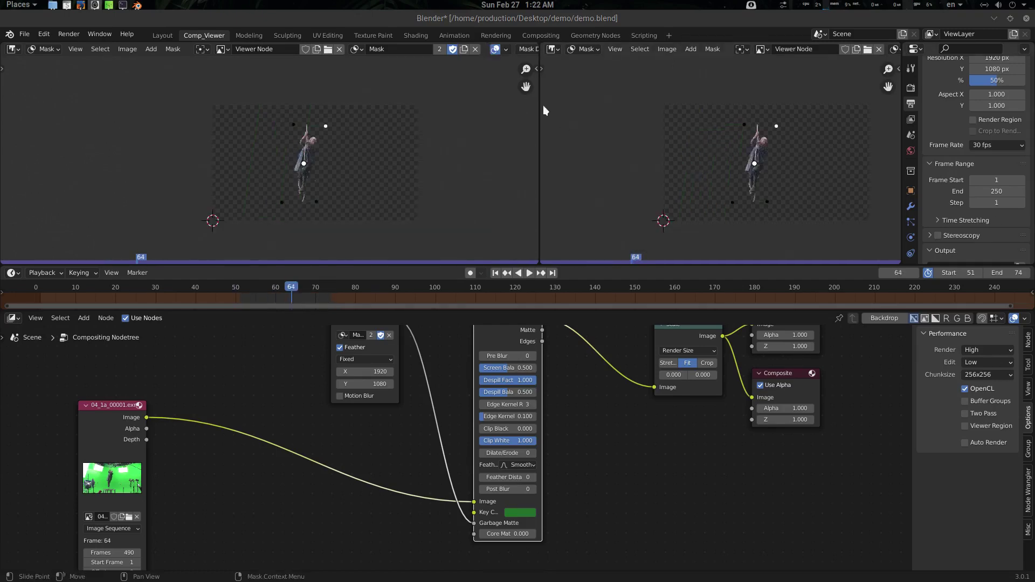
- Join the two mask editors into one and enlarge the keyed climber in it
drag(534, 44, 610, 63)
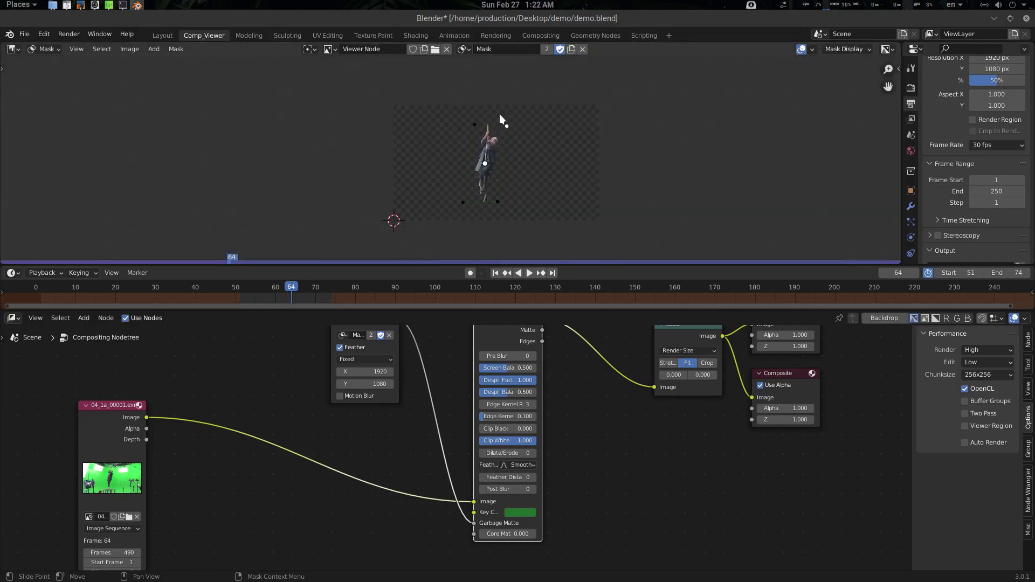
scroll(500, 115, up, 3)
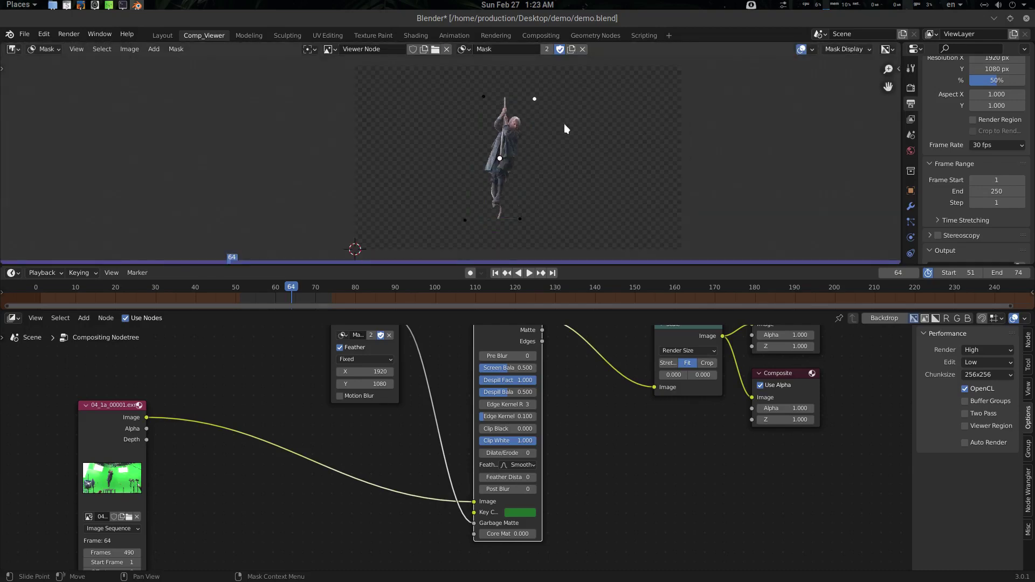
scroll(527, 131, up, 1)
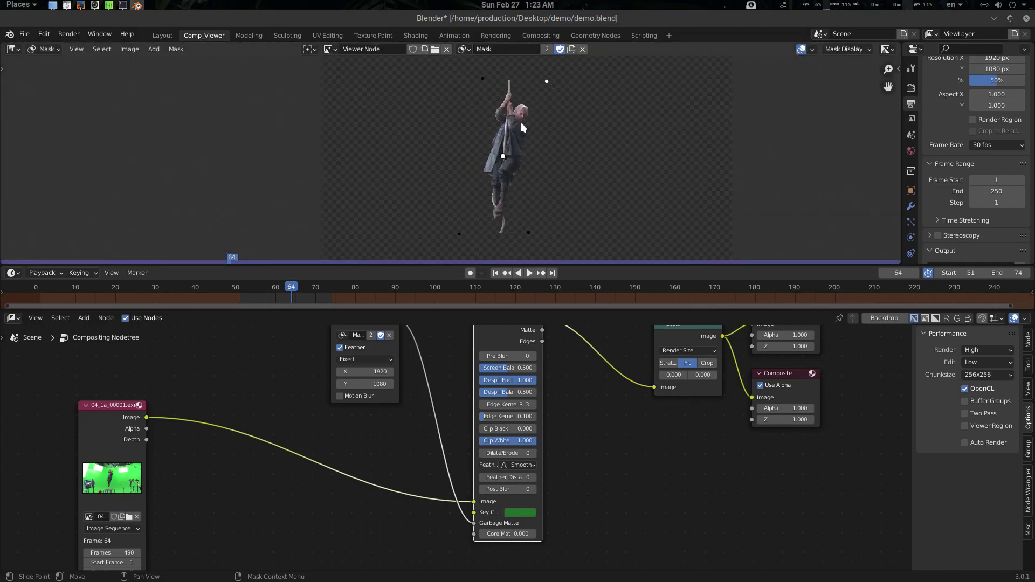
- Preview the cached key playback, stop it, and set the Viewer Node back in the mask editor
key(q)
click(513, 133)
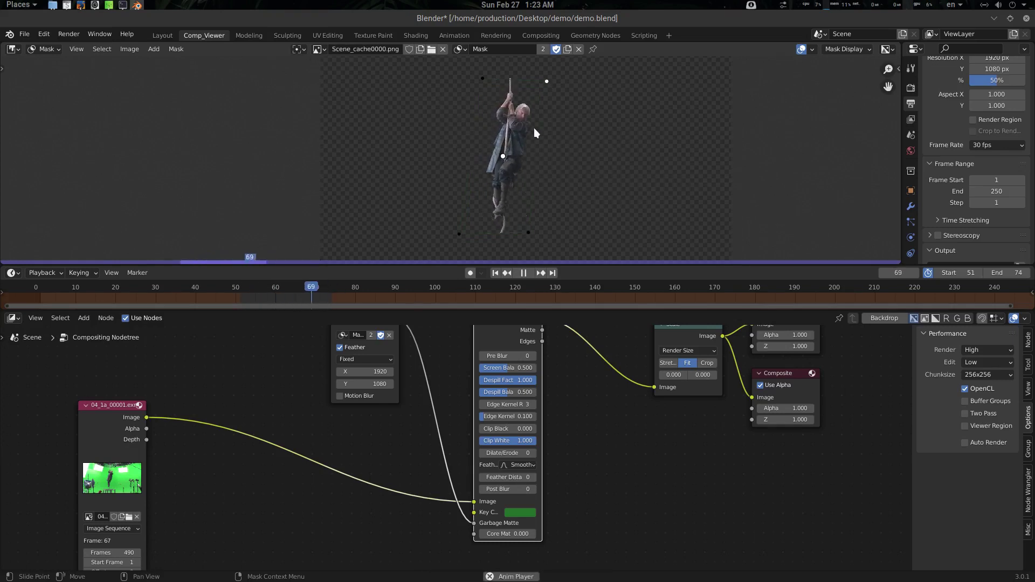
key(space)
key(q)
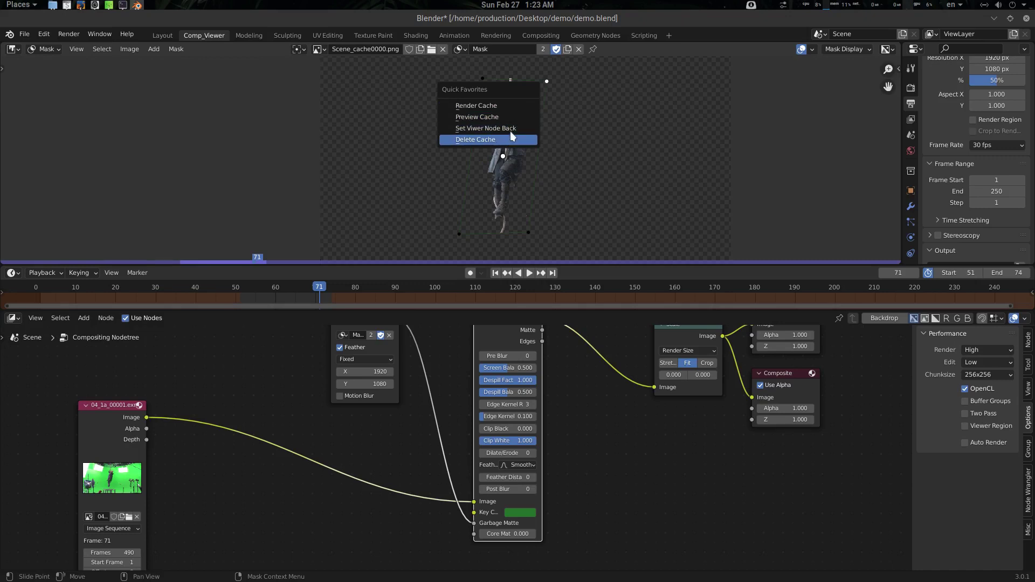
click(513, 128)
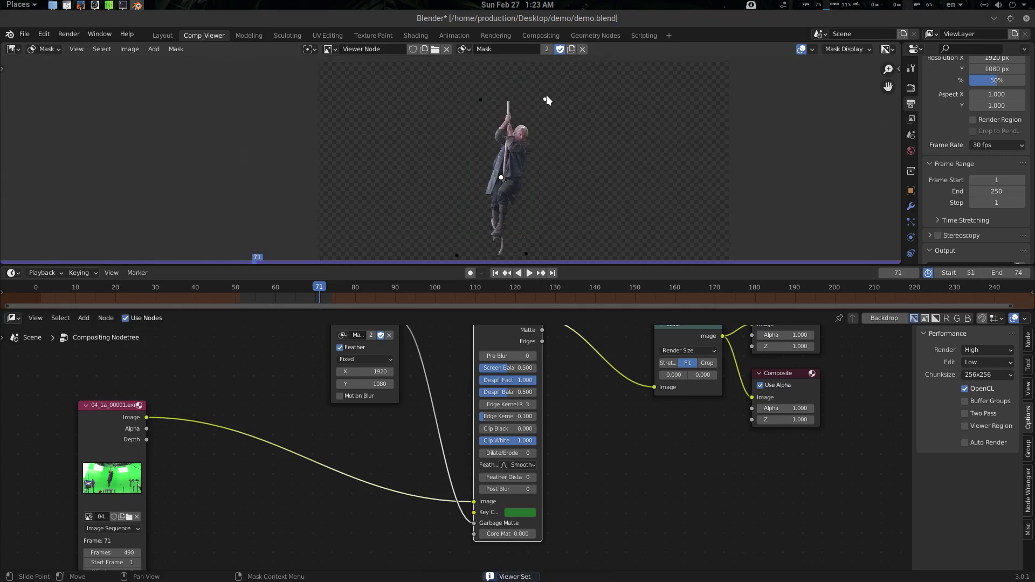
- Adjust the two upper corner points of the garbage mask around the top of the rope at frame 71
drag(545, 95, 548, 91)
drag(478, 90, 478, 89)
drag(548, 90, 546, 97)
middle_drag(538, 172, 542, 161)
drag(480, 80, 480, 83)
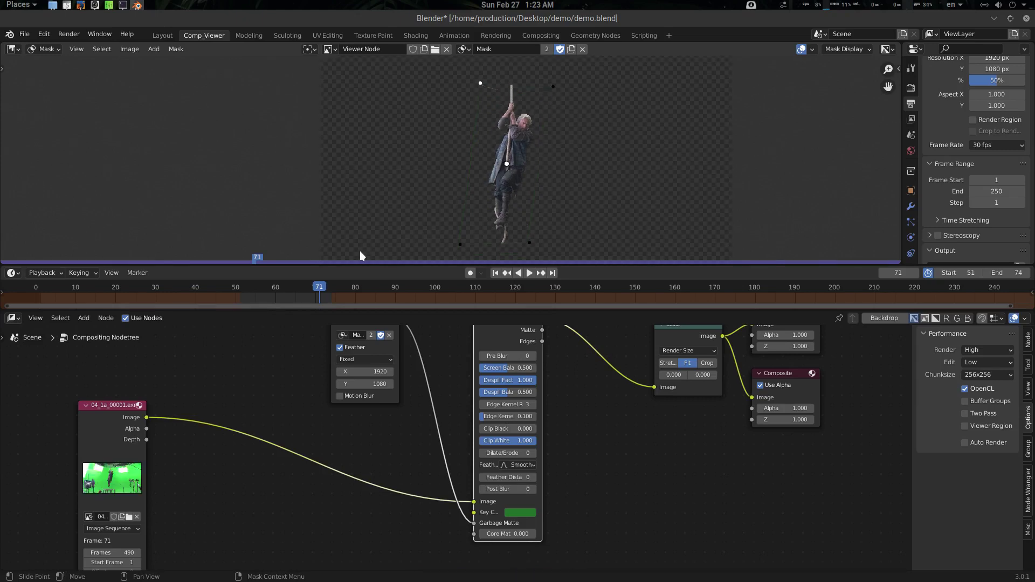
- Go to frame 67 and move the Mask and Keying nodes closer to the footage node, leaving room before the Scale node
mouse_move(318, 288)
mouse_down()
mouse_move(280, 289)
mouse_move(302, 289)
mouse_up()
key(Home)
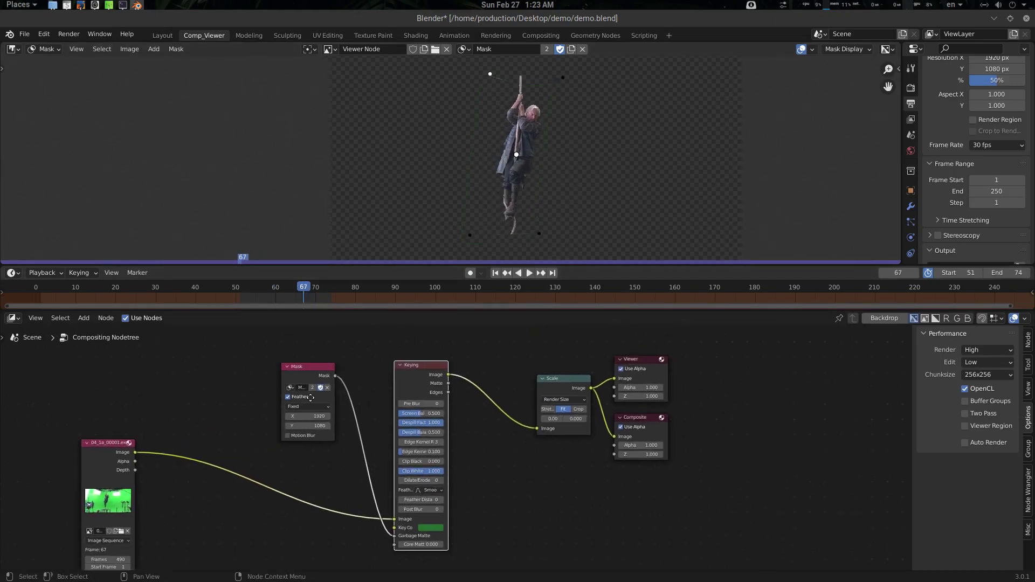
middle_drag(310, 397, 244, 393)
middle_drag(407, 379, 511, 358)
drag(342, 350, 239, 350)
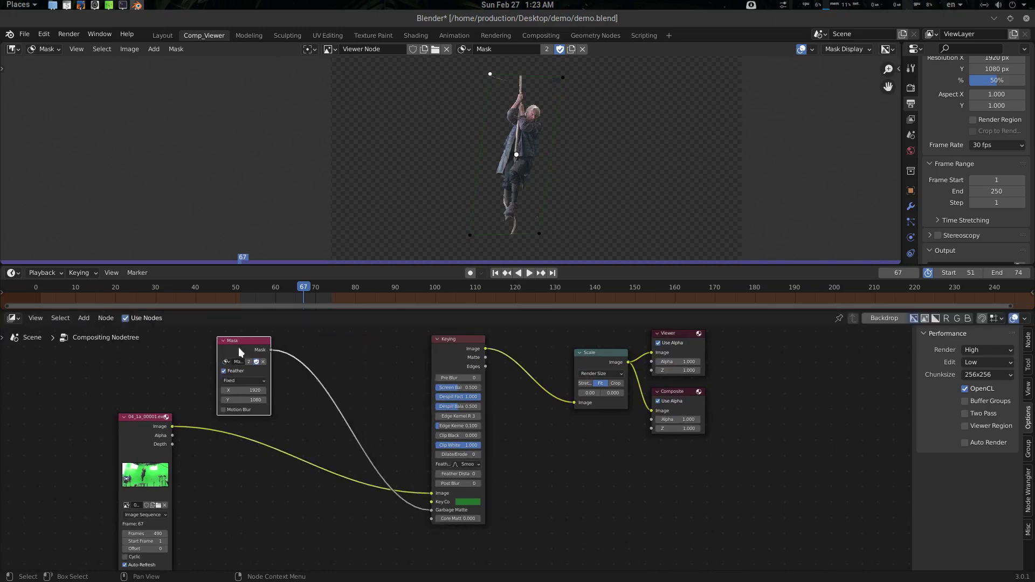
drag(441, 346, 292, 352)
- Add a Mix node on the link between the Keying and Scale nodes
key(shift+a)
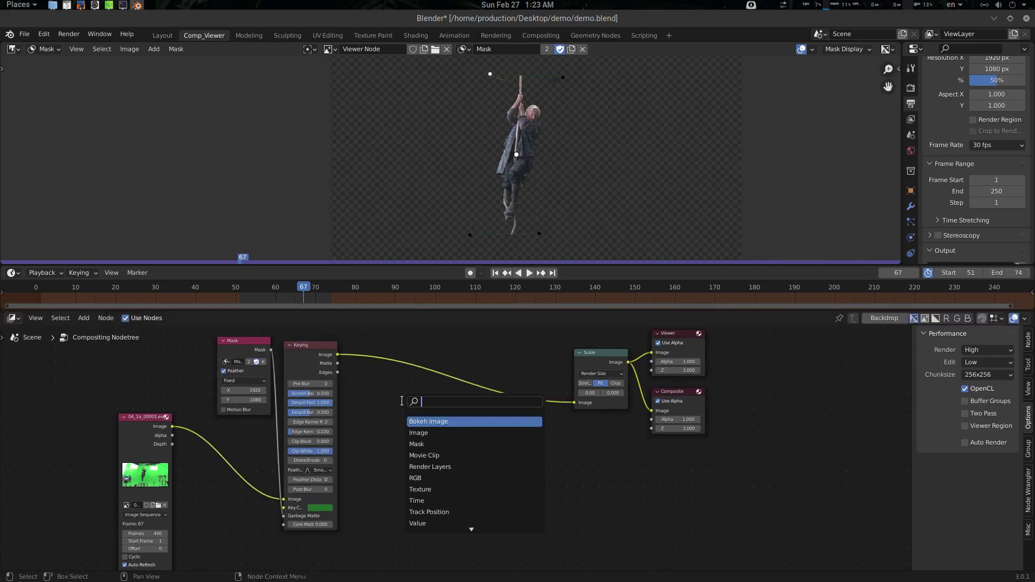
text(mix)
key(Return)
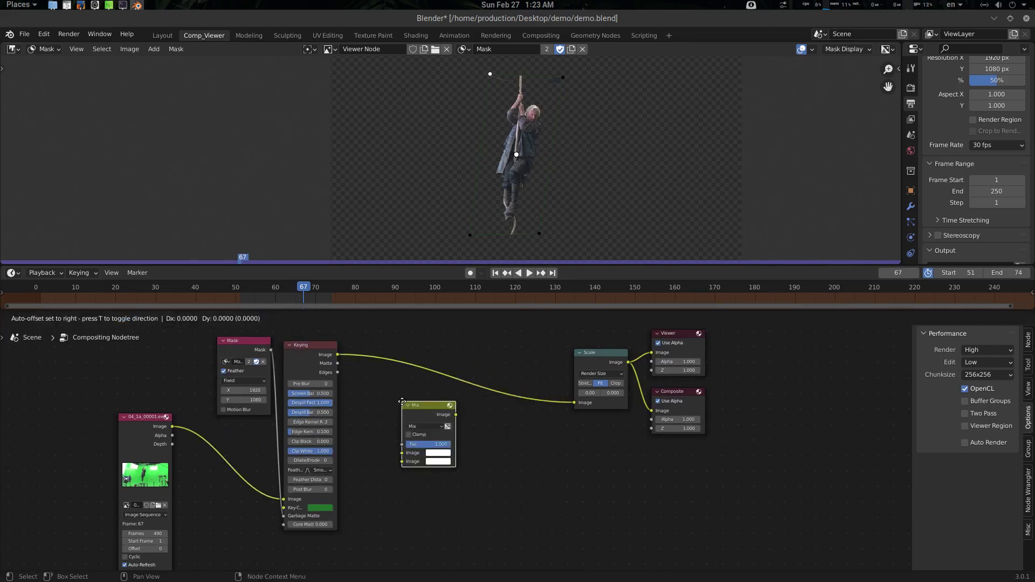
click(461, 378)
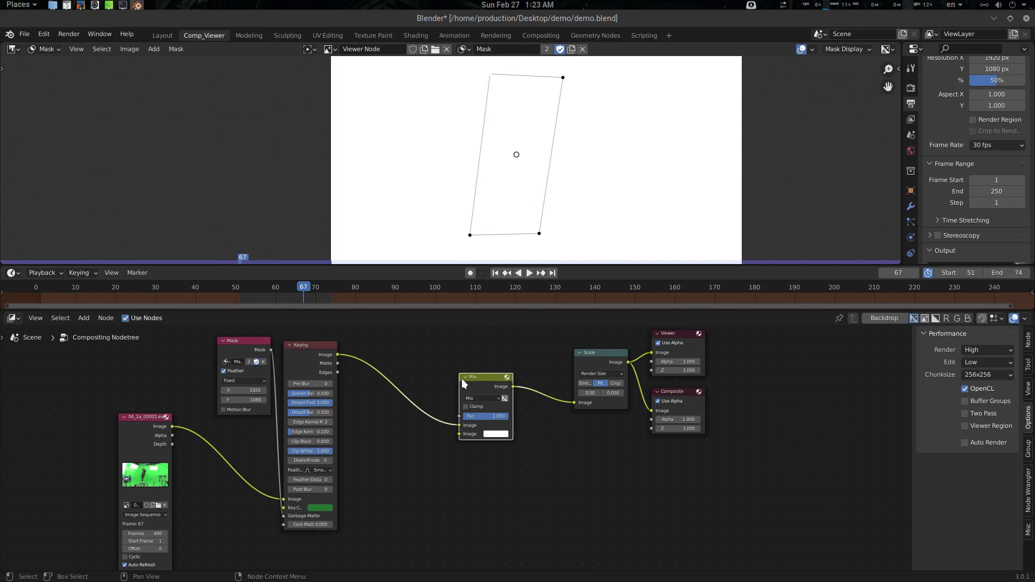
- Feed the Keying matte into the Mix factor and the keyed image into its second input, with grey as the first image colour
click(270, 348)
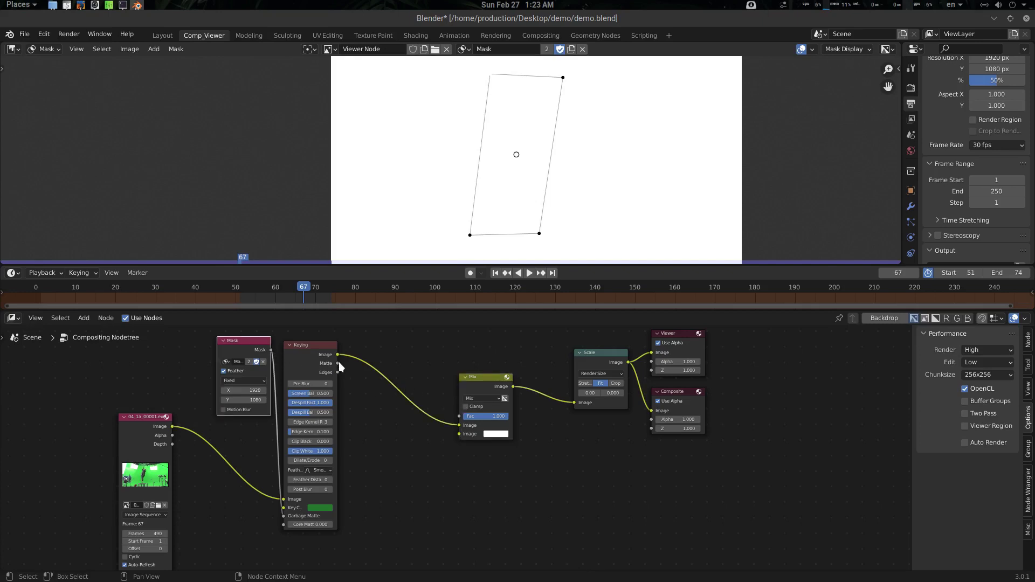
drag(338, 362, 458, 434)
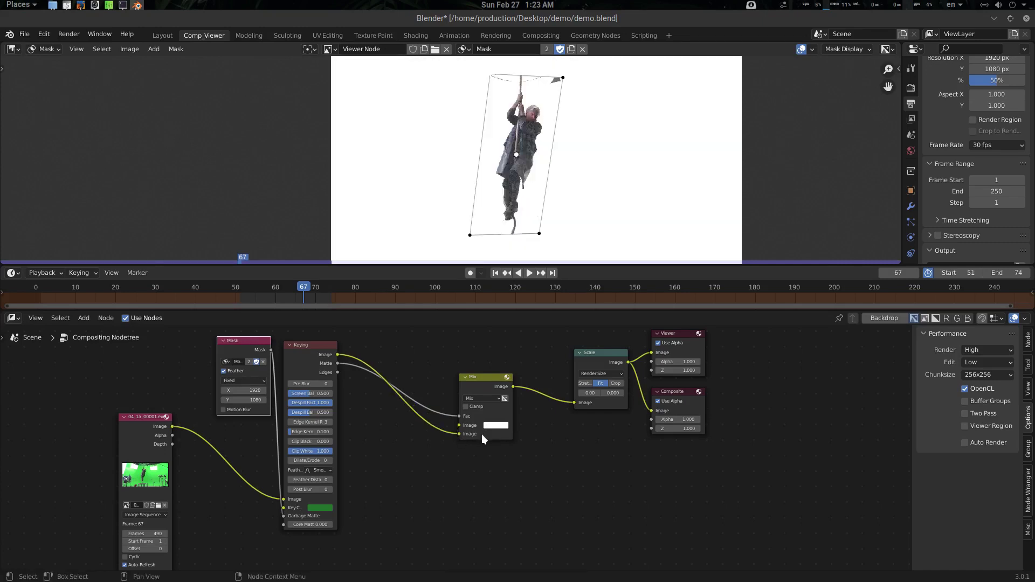
click(495, 426)
drag(550, 340, 549, 351)
- Reposition the mask's upper corner points at frame 67 to remove the leftover dark patch beside the rope
scroll(571, 104, up, 2)
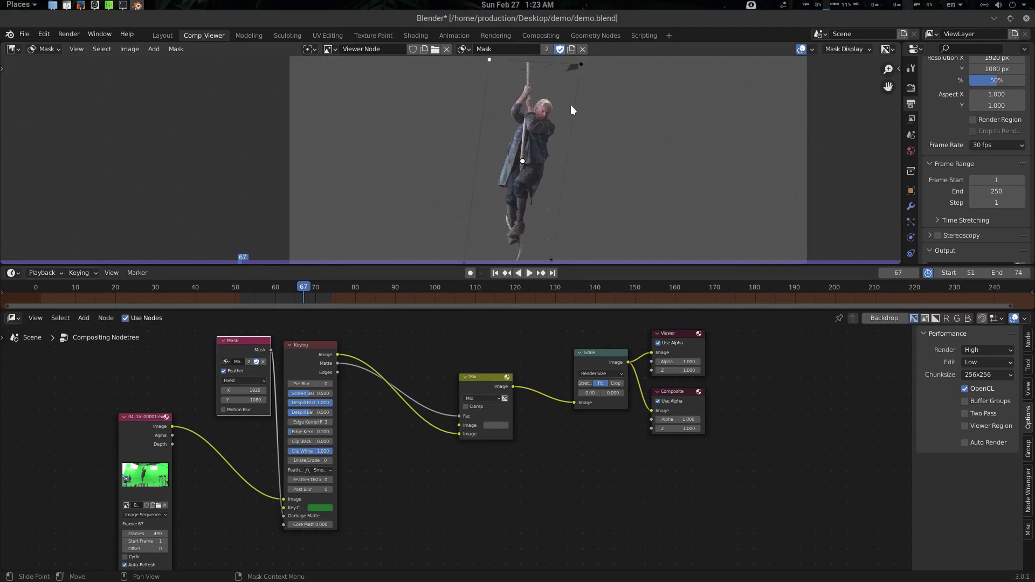
drag(556, 97, 549, 111)
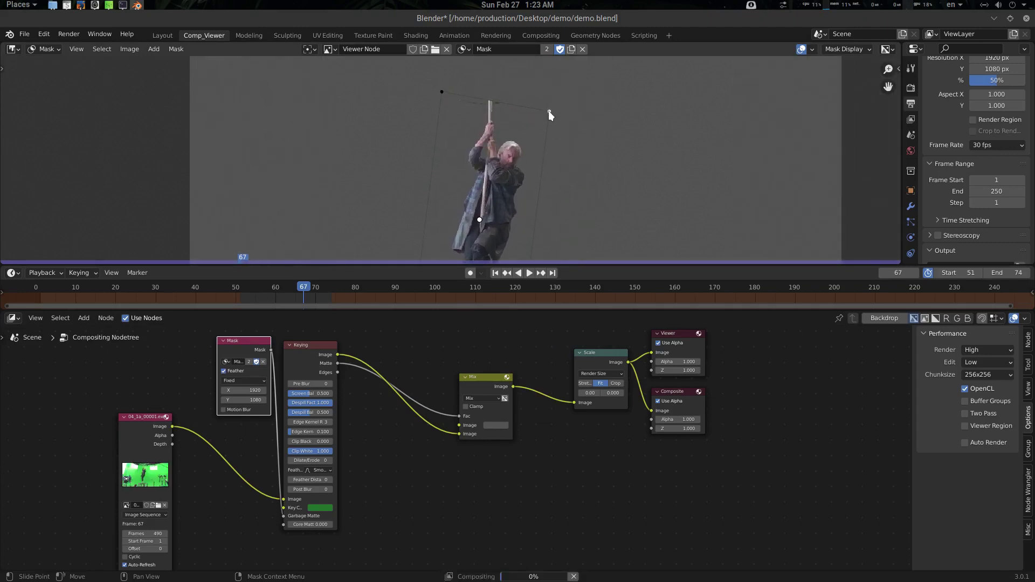
click(446, 93)
scroll(446, 103, down, 2)
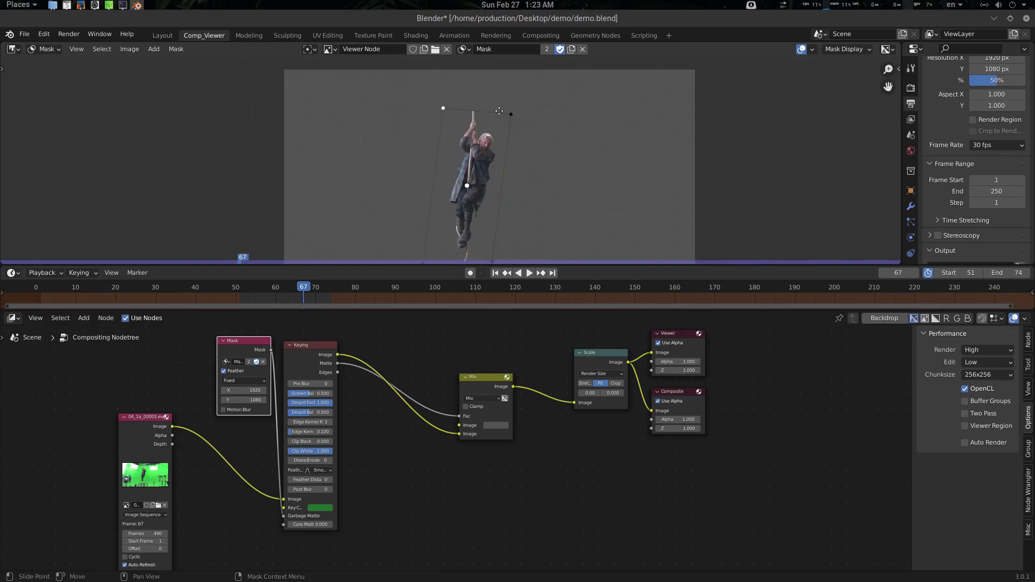
middle_drag(500, 111, 499, 86)
middle_drag(477, 166, 484, 163)
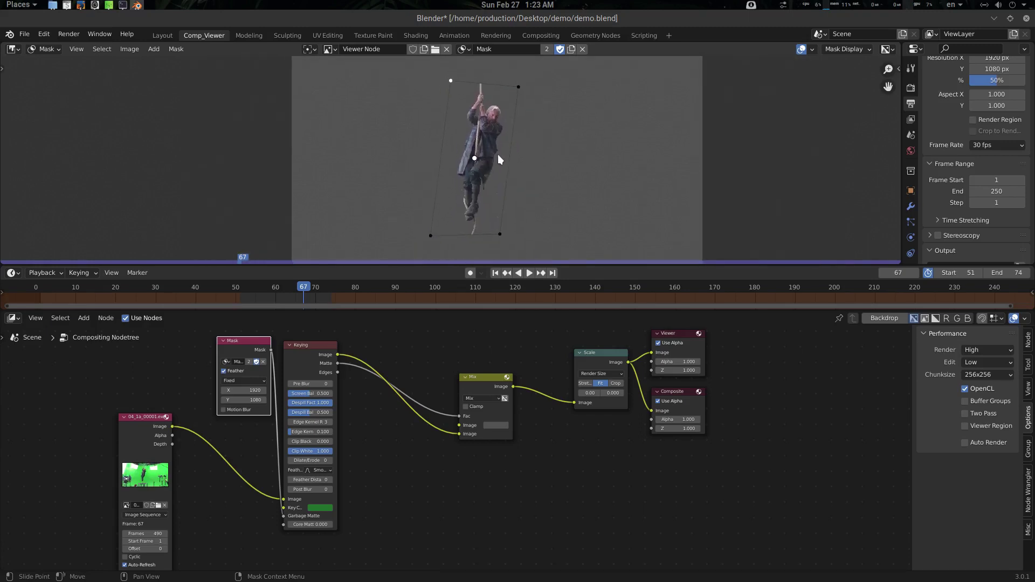
- Preview the existing cache from before the grey background, and set the Viewer Node back
key(q)
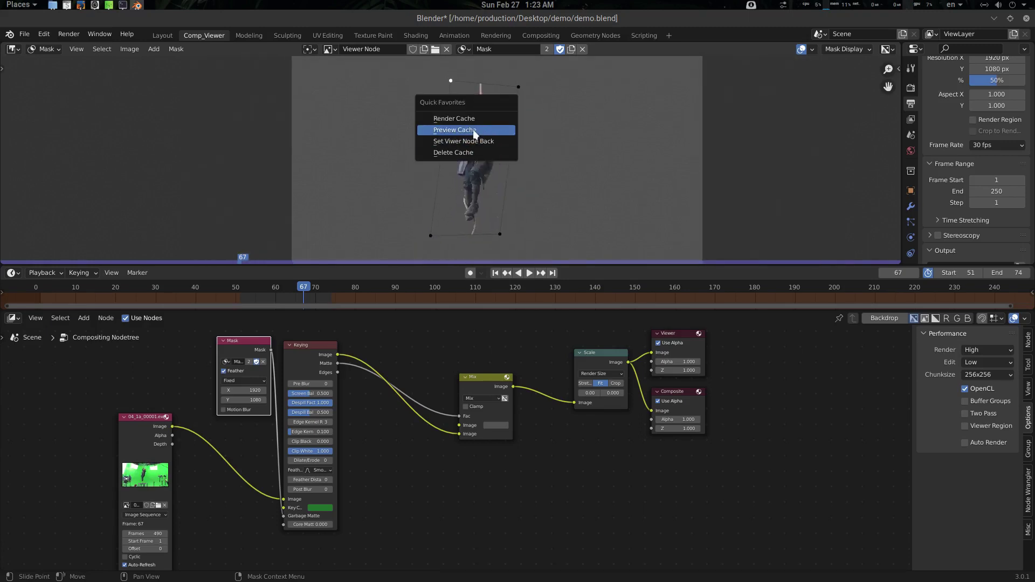
click(474, 130)
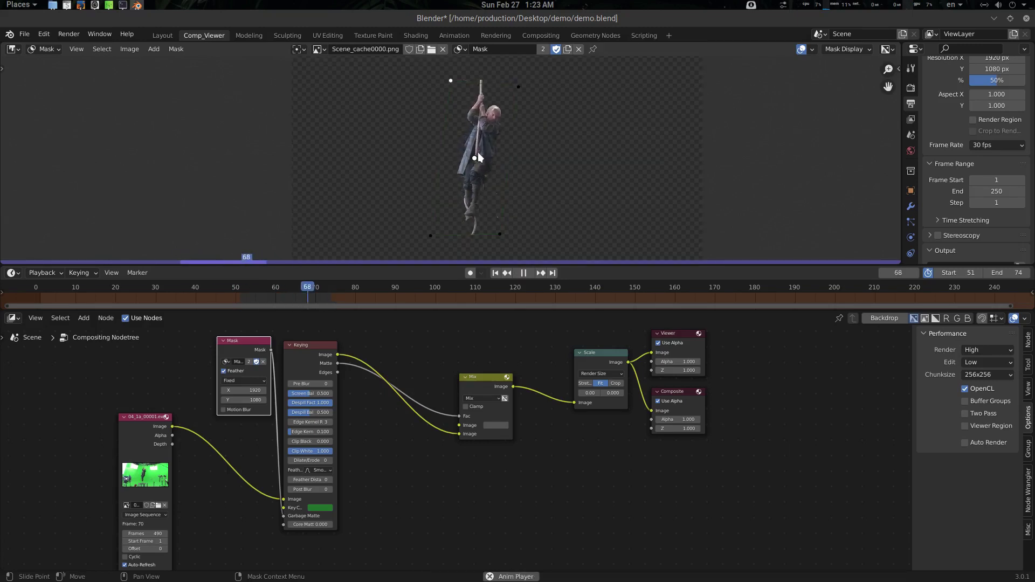
key(q)
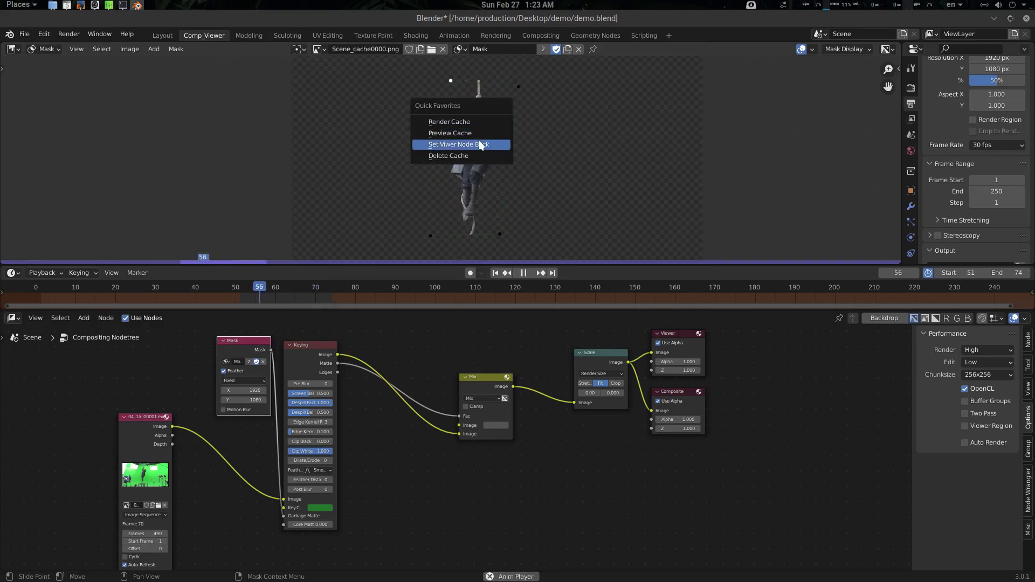
click(485, 144)
- Render the cache of the climber over the grey background, play it and stop playback
key(q)
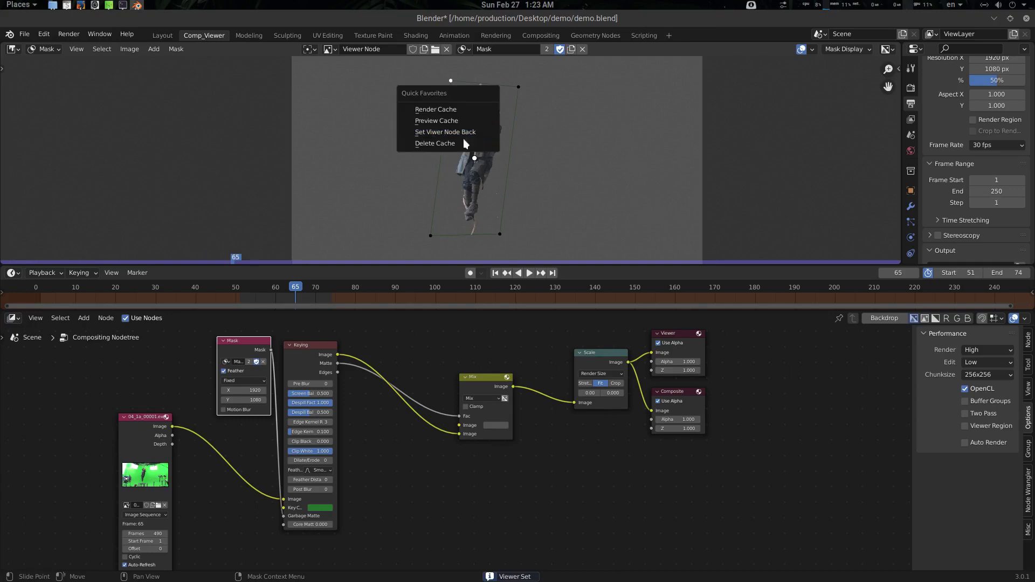
click(461, 111)
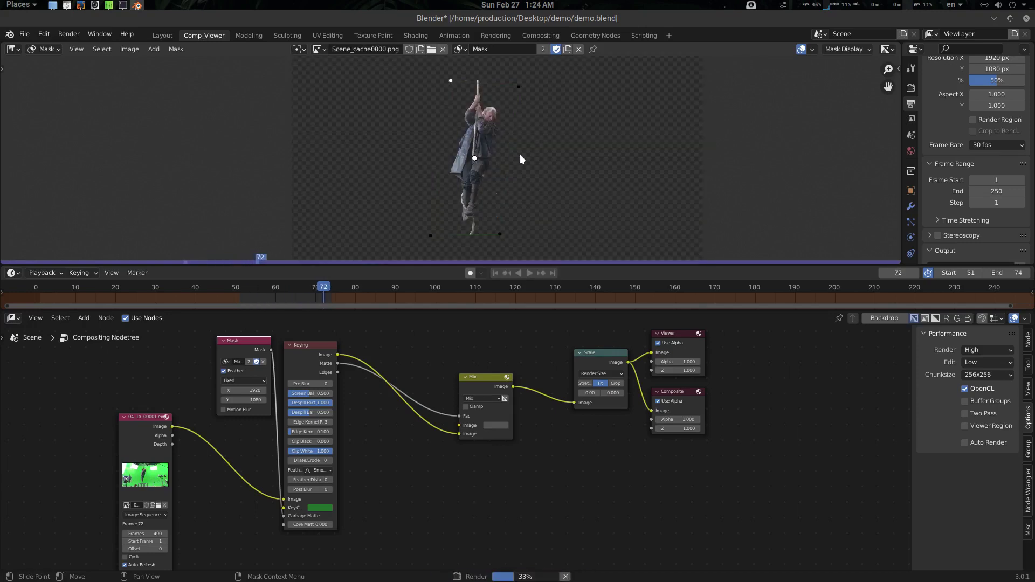
key(space)
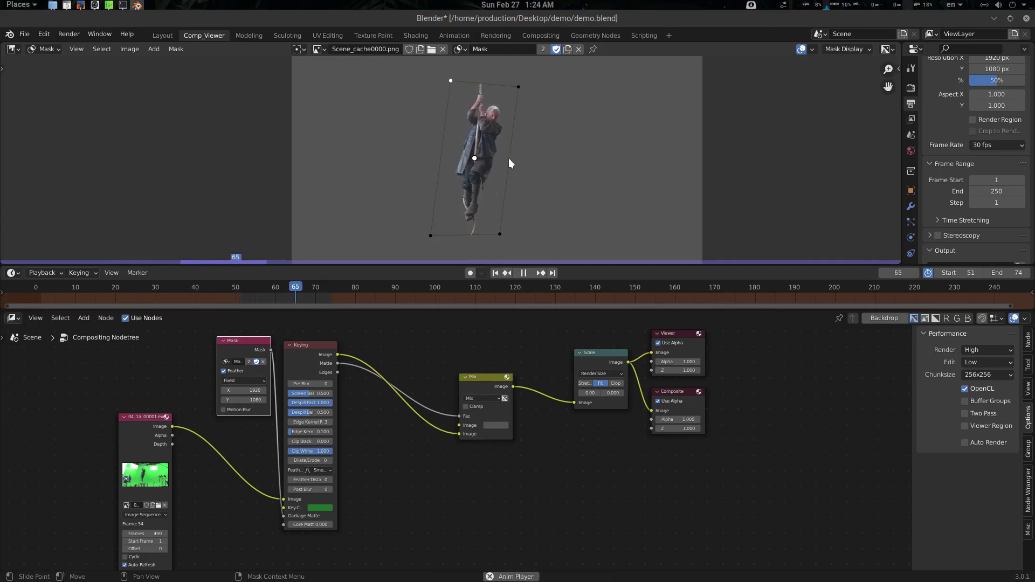
key(space)
- Replay the grey-background composite with Preview Cache, stop it, and restore the Viewer Node
key(q)
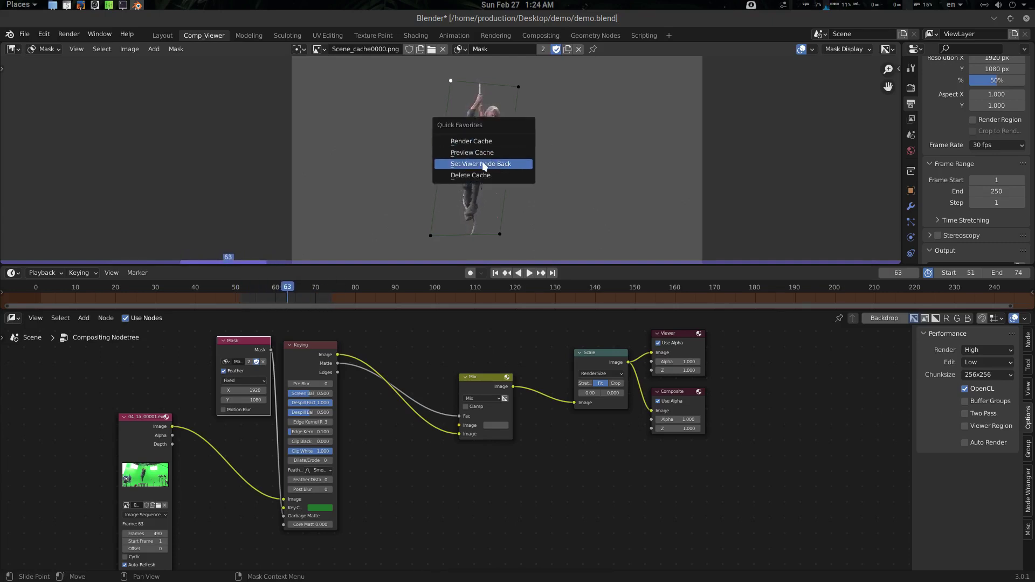
click(484, 154)
key(space)
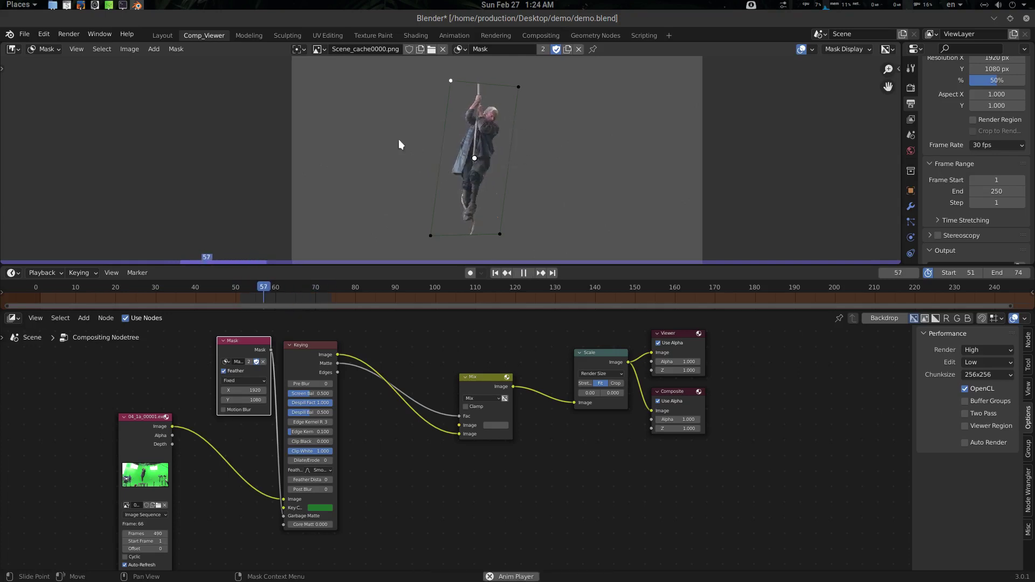
key(Escape)
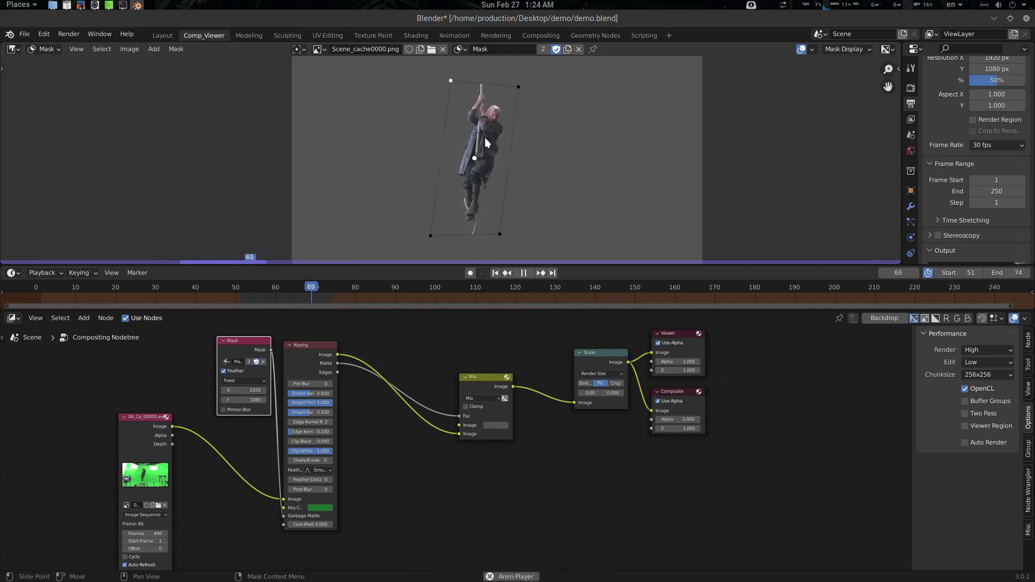
key(q)
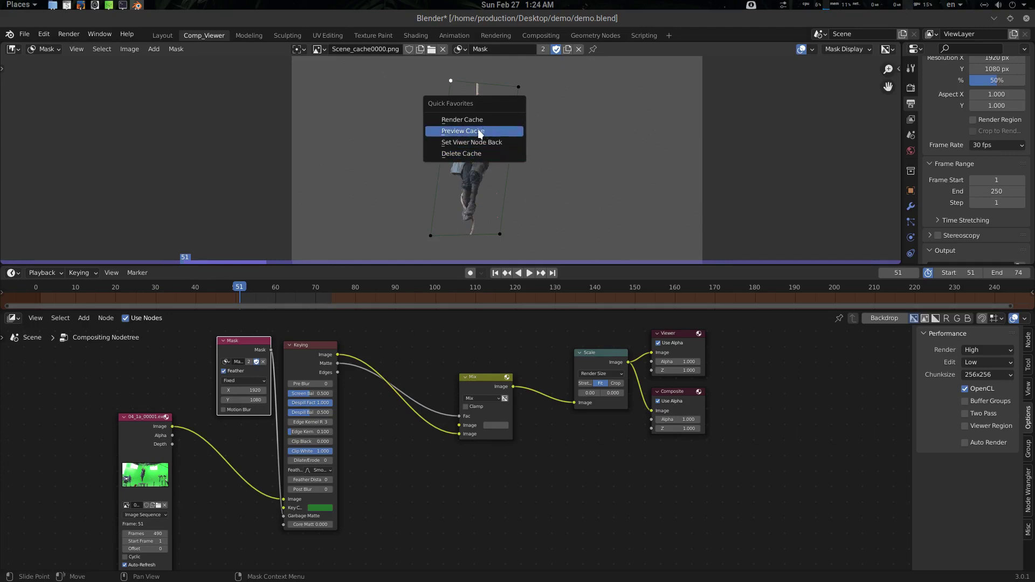
click(490, 143)
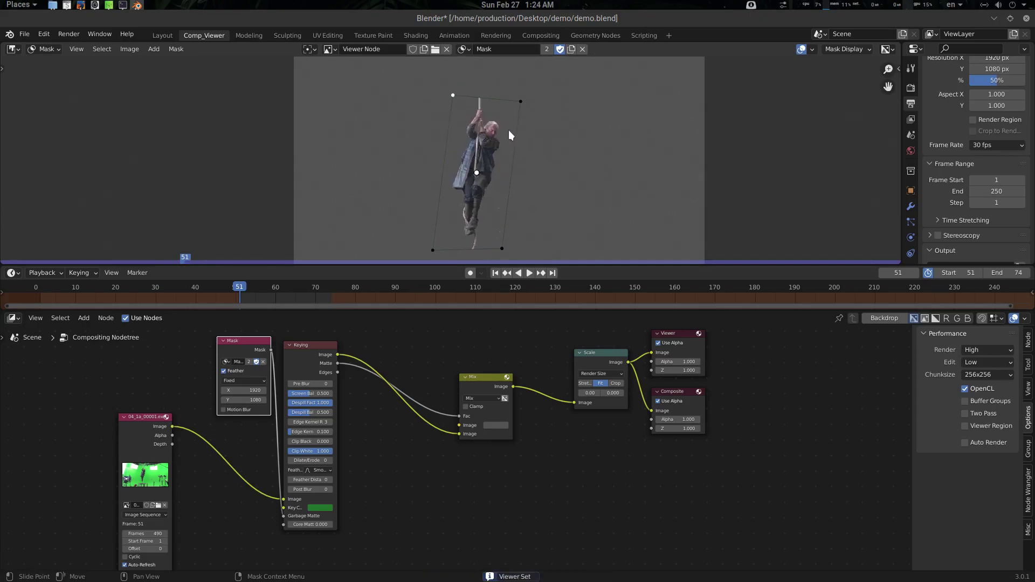
- Fine-tune the mask's corner points around the climber at frame 51
drag(520, 105, 522, 102)
middle_drag(508, 242, 516, 228)
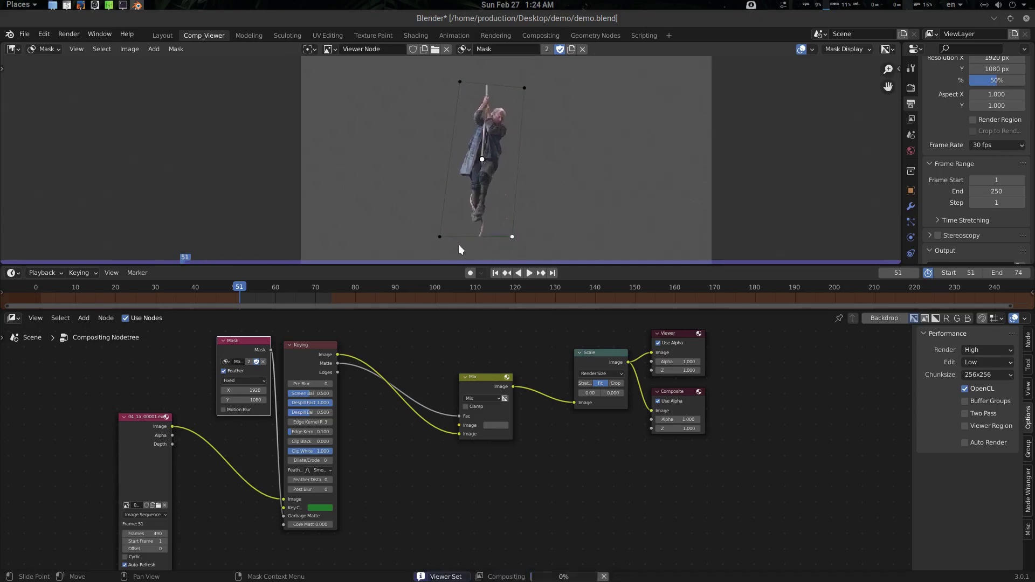
drag(440, 237, 439, 238)
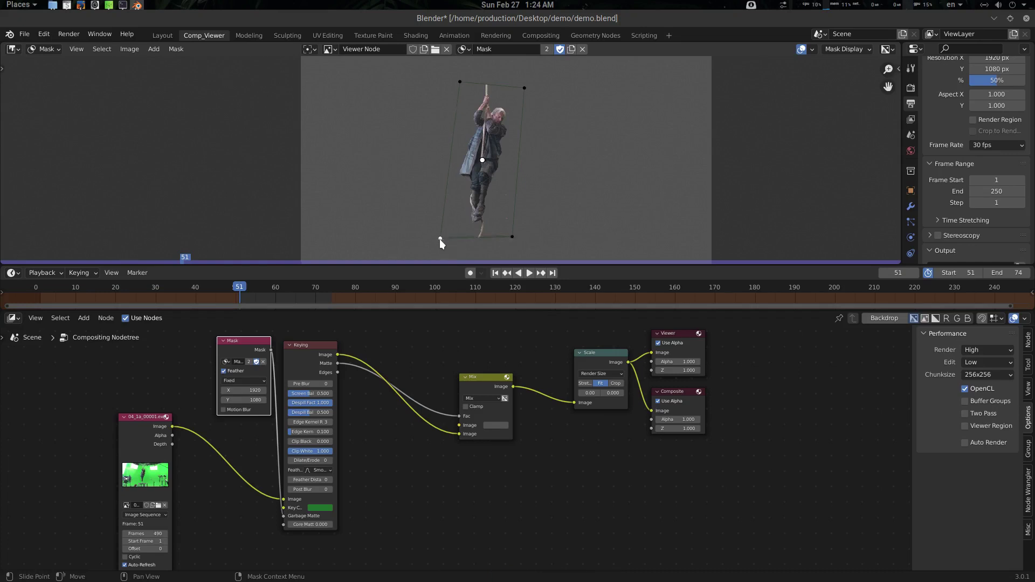
scroll(562, 172, down, 1)
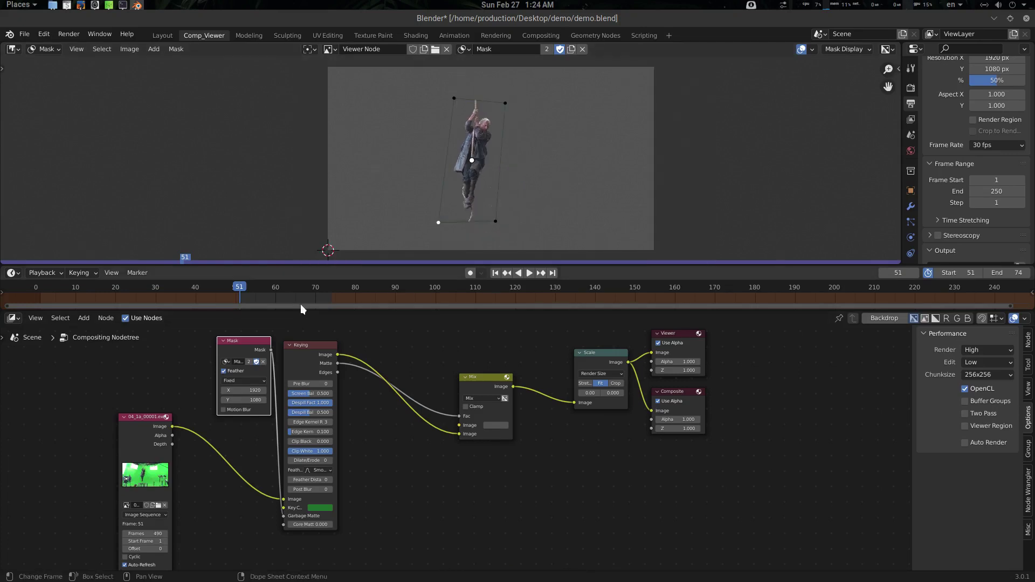
- Go to frame 151 and raise the mask's two lower corner points closer to the end of the rope
drag(299, 287, 639, 292)
middle_drag(474, 208, 506, 198)
scroll(506, 199, up, 2)
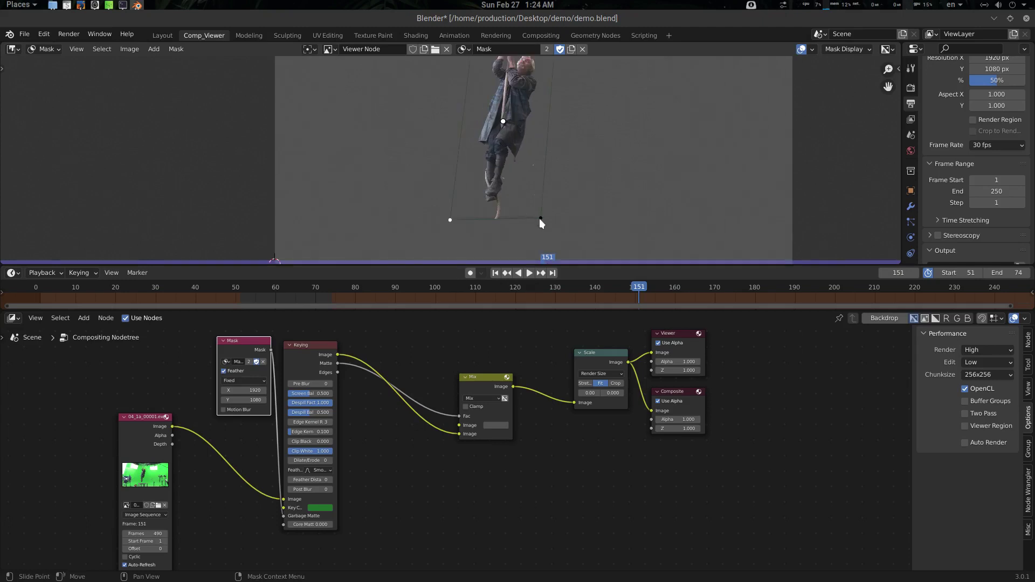
drag(541, 219, 542, 213)
drag(451, 221, 454, 215)
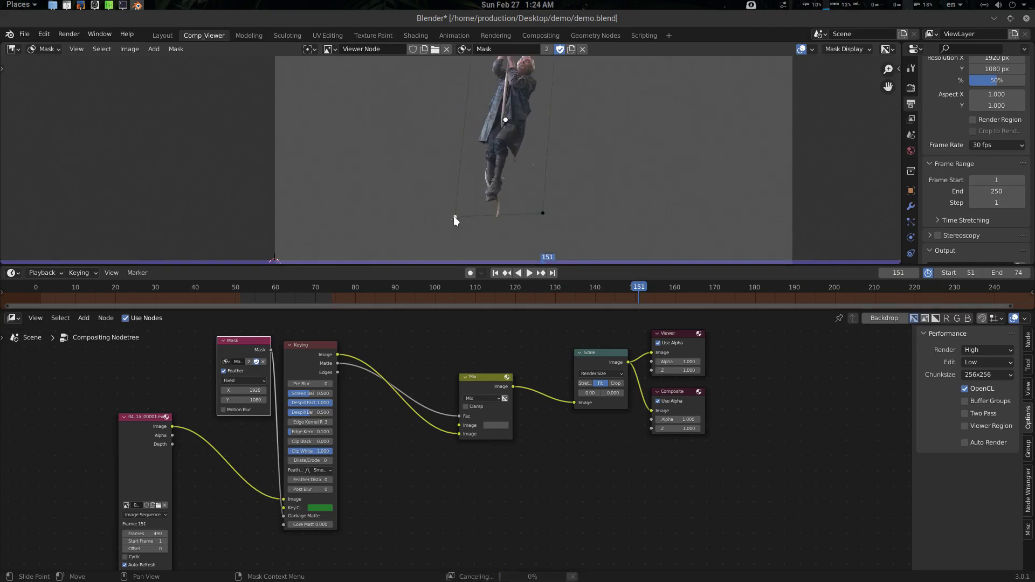
scroll(531, 178, down, 2)
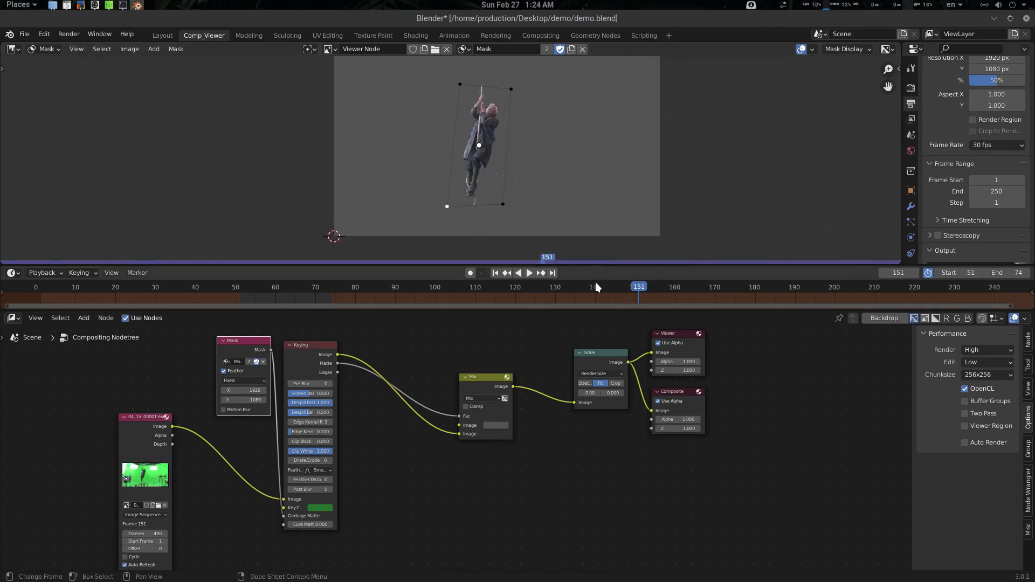
- Set the preview range to frames 102–143 and render the cache for it
mouse_move(630, 288)
mouse_down()
mouse_move(487, 288)
mouse_move(605, 286)
mouse_move(617, 302)
mouse_move(606, 302)
mouse_up()
key(ctrl+p)
key(q)
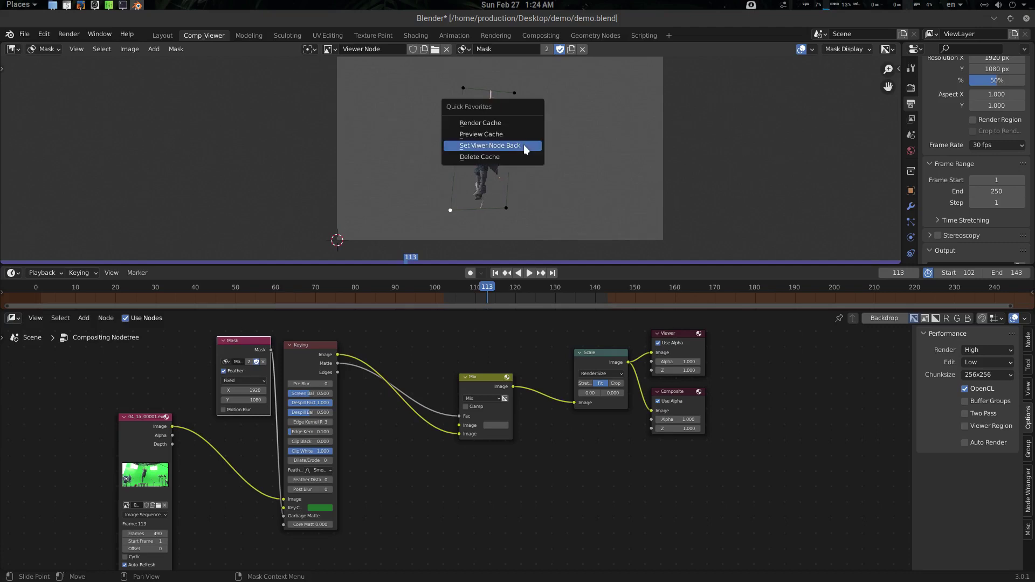
click(504, 126)
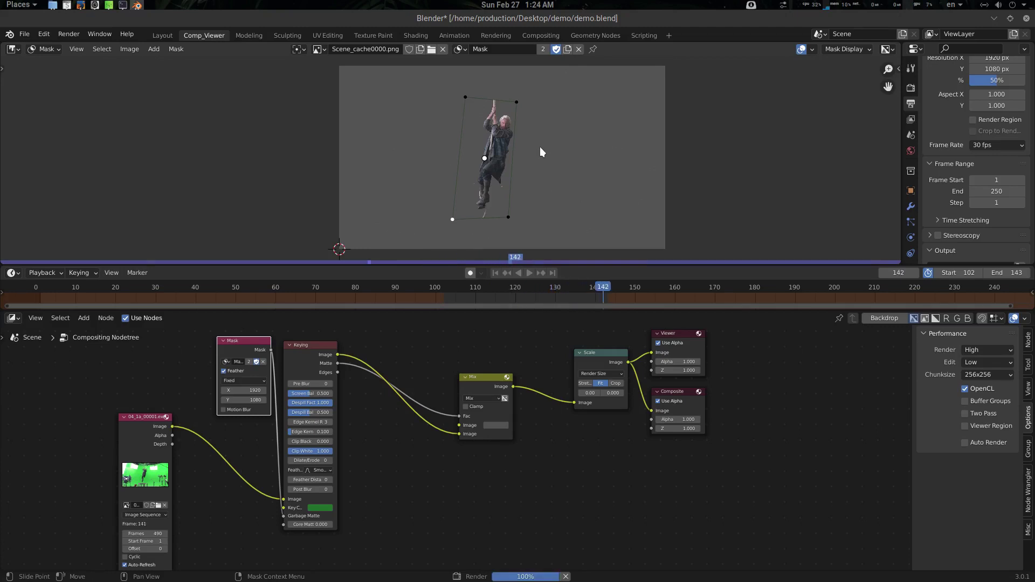
- Play the cached frames 102–143 with Preview Cache, and set the Viewer Node back in the image editor
key(q)
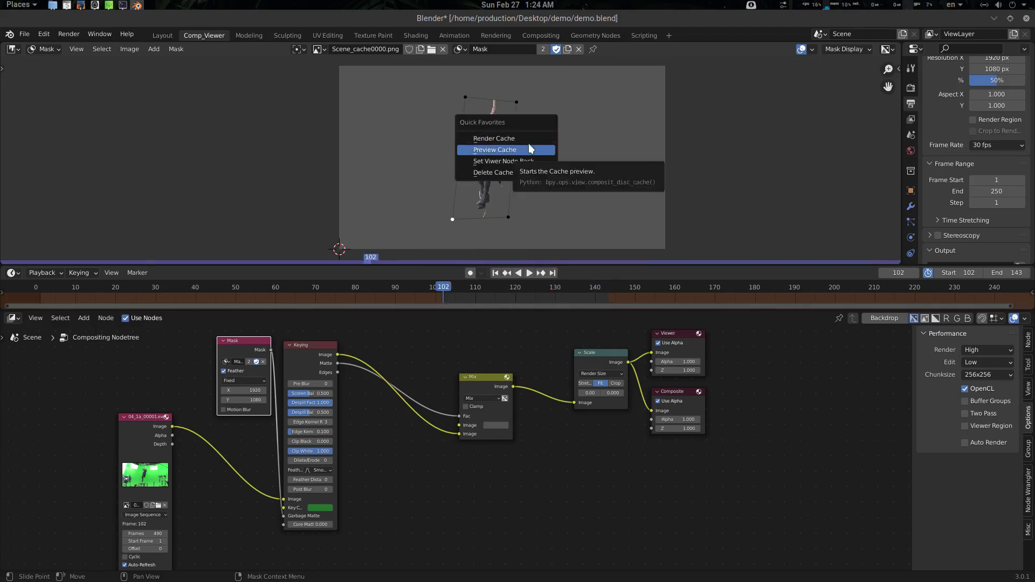
click(539, 147)
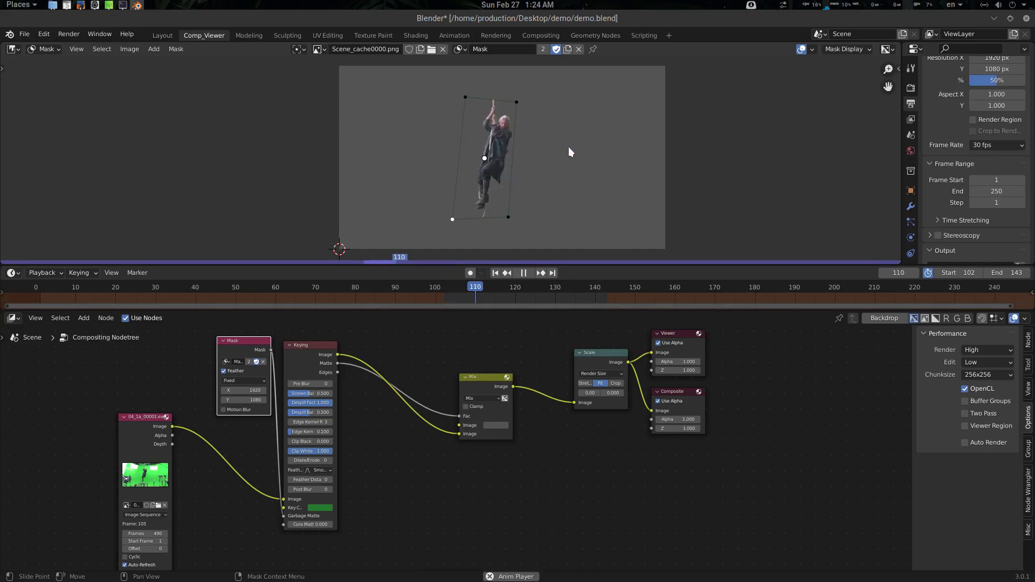
key(q)
click(562, 174)
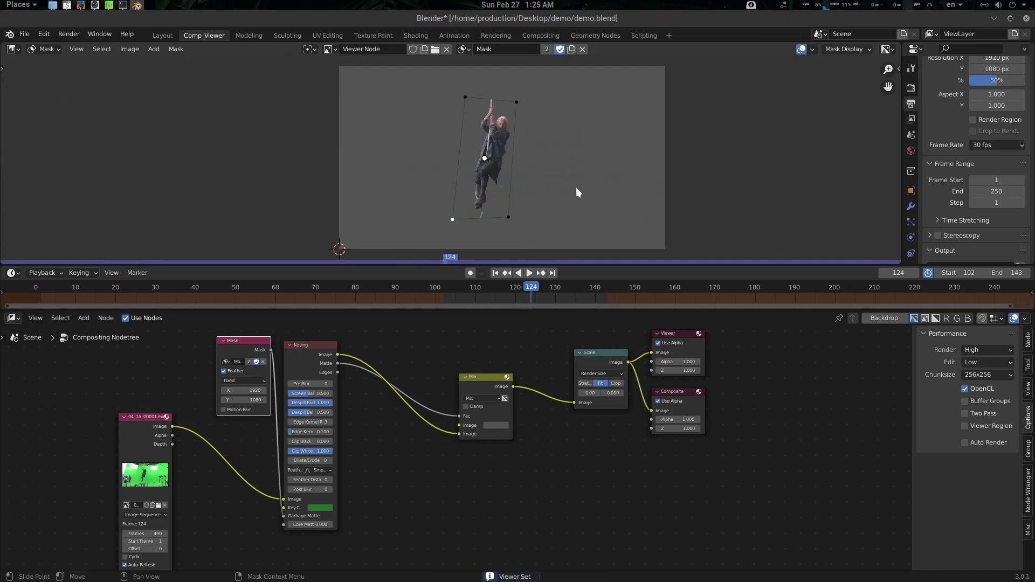
- Switch the image editor from Mask to View mode, play the live Viewer Node composite, and stop it
scroll(502, 86, down, 1)
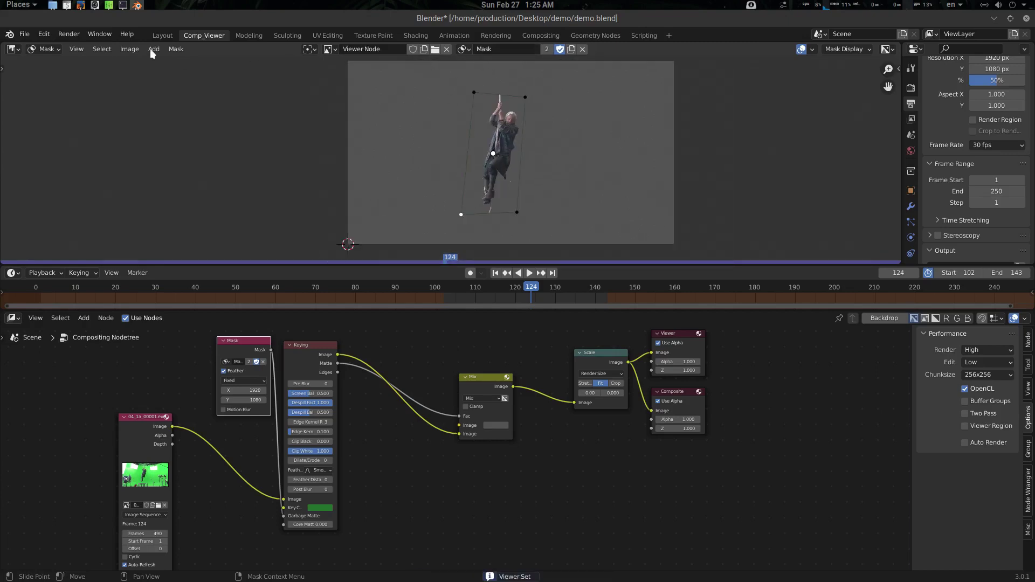
click(46, 49)
click(50, 62)
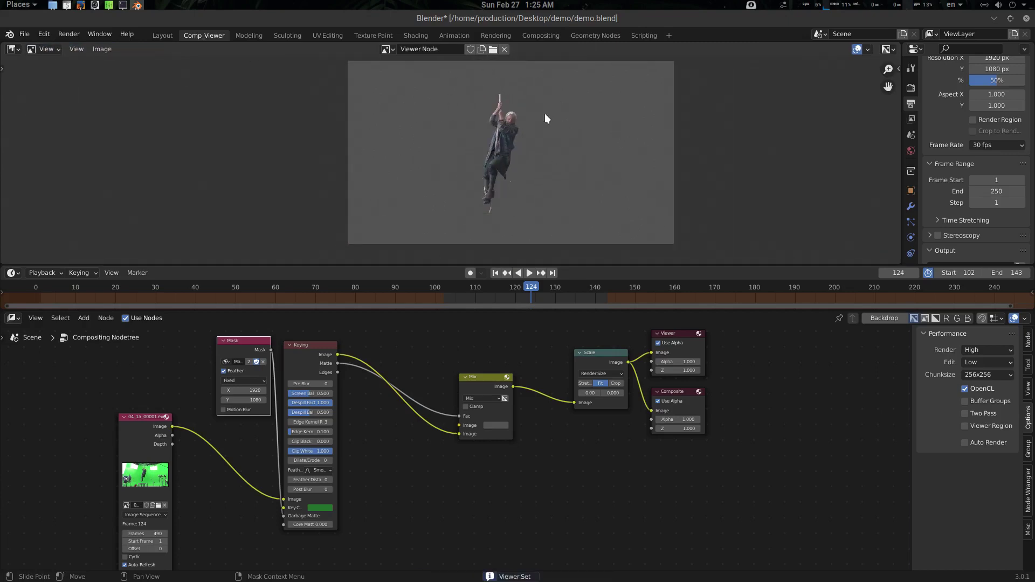
scroll(542, 147, up, 1)
scroll(522, 166, down, 1)
key(space)
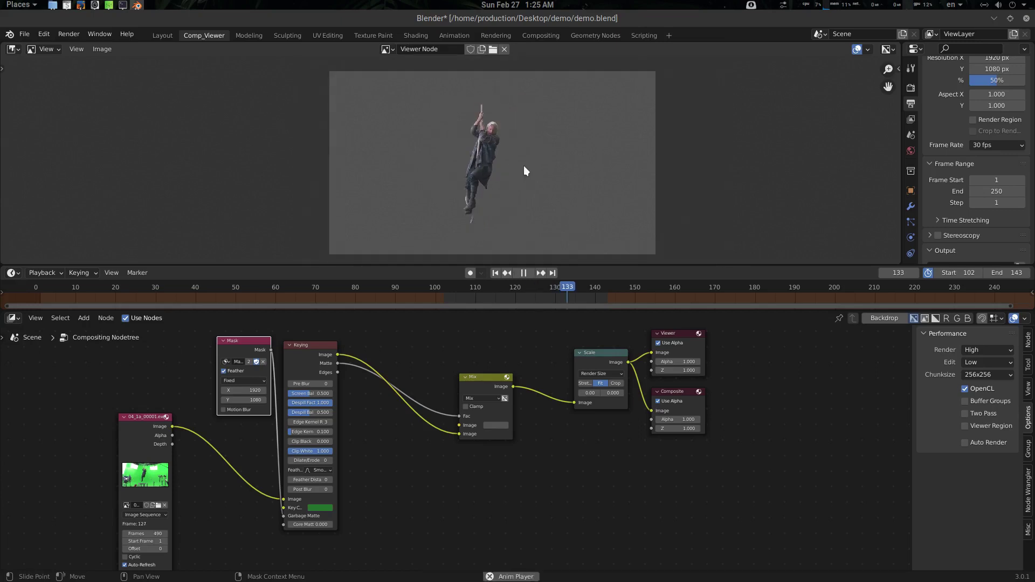
key(space)
- Replay the cached range with Preview Cache in View mode, stop it, and restore the Viewer Node
key(q)
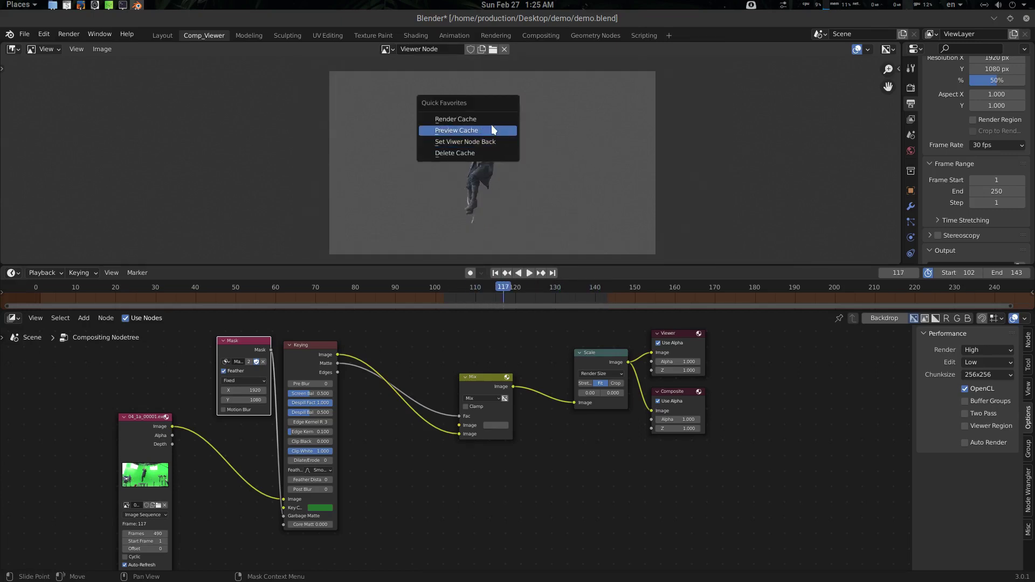
click(491, 126)
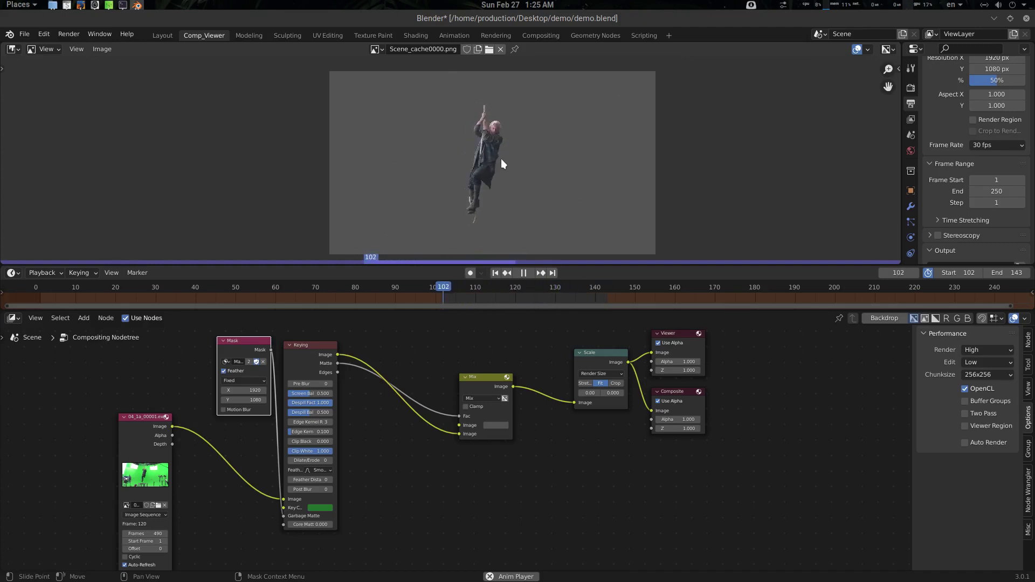
key(space)
key(q)
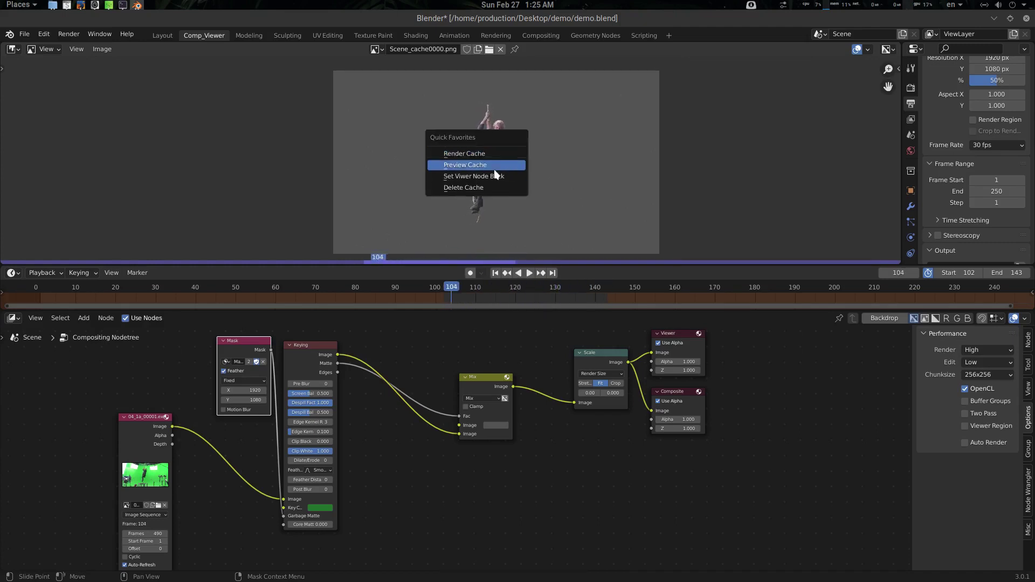
key(q)
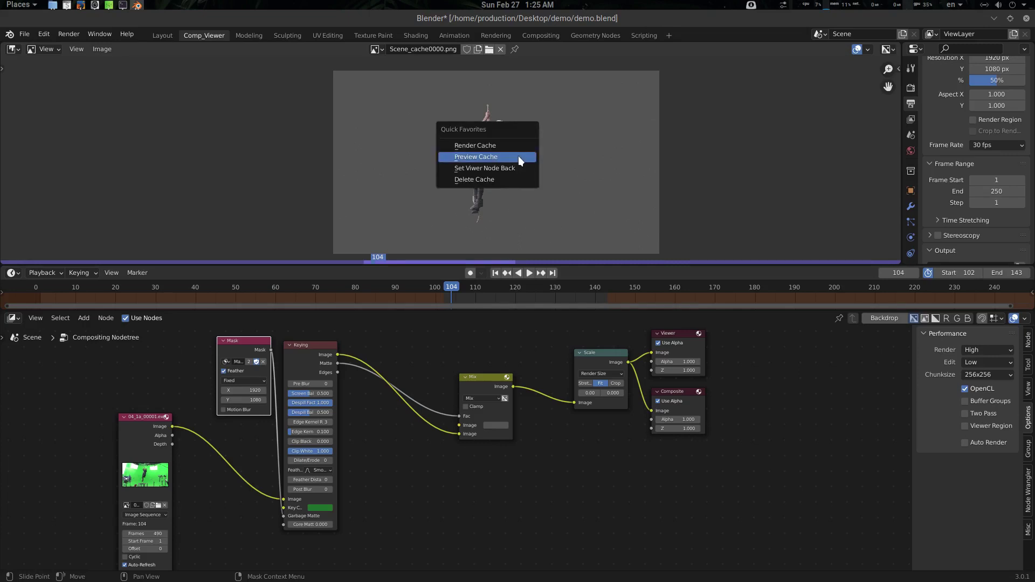
click(516, 161)
key(q)
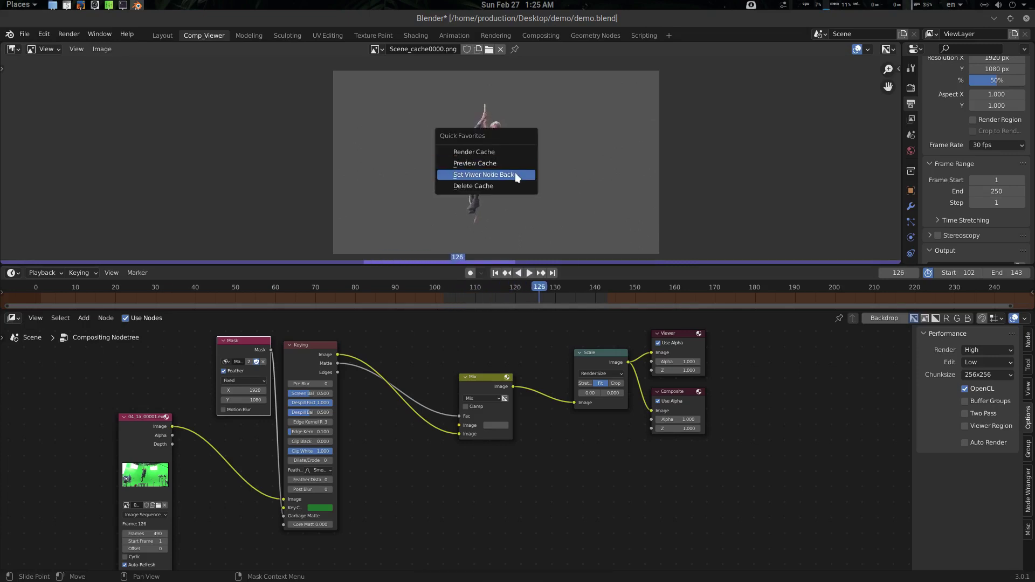
click(518, 173)
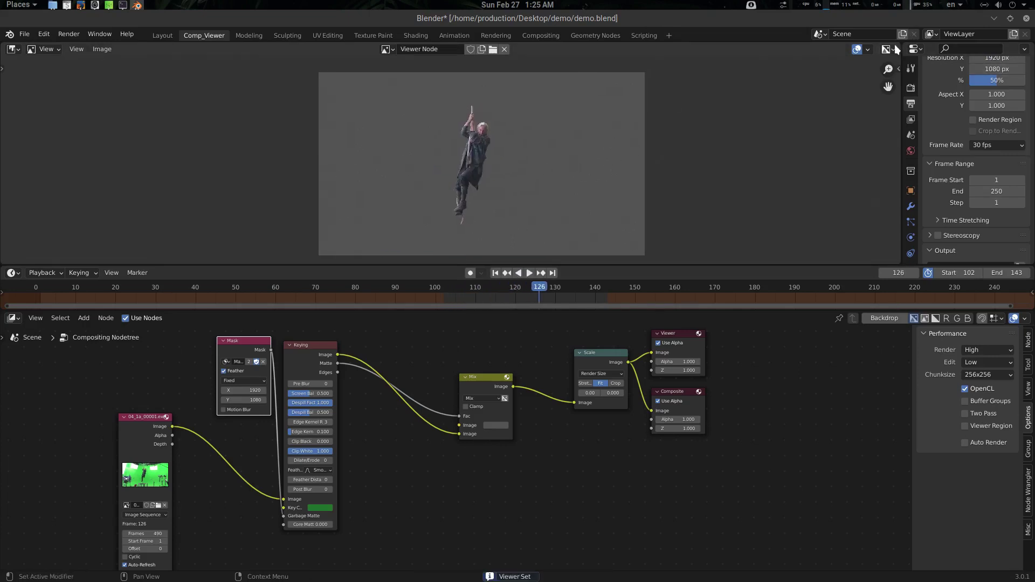
- Split the image editor into two side-by-side viewers and frame the climber in each
drag(901, 45, 507, 65)
scroll(681, 144, down, 2)
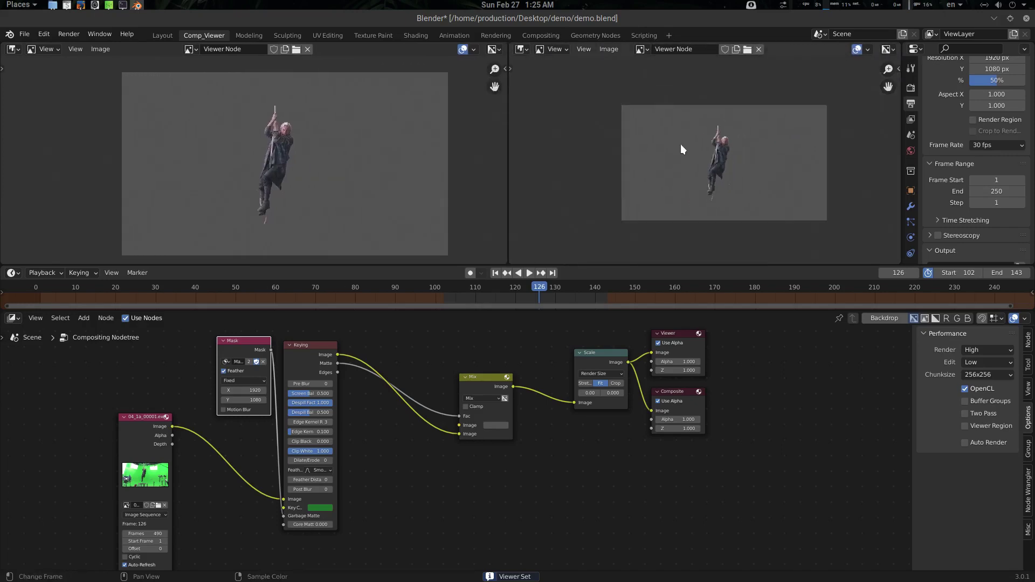
scroll(337, 159, down, 1)
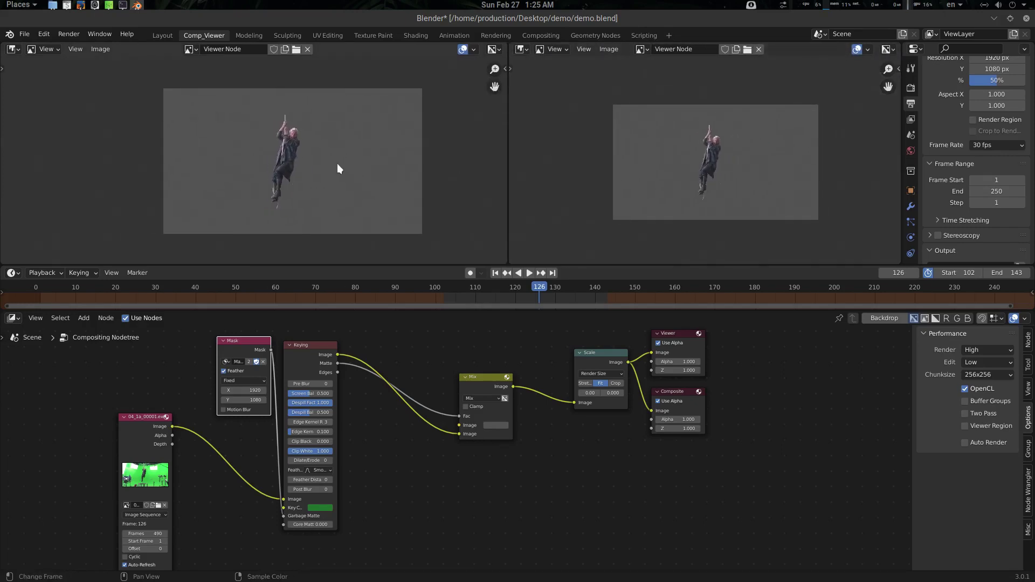
scroll(338, 163, up, 3)
middle_drag(305, 129, 273, 177)
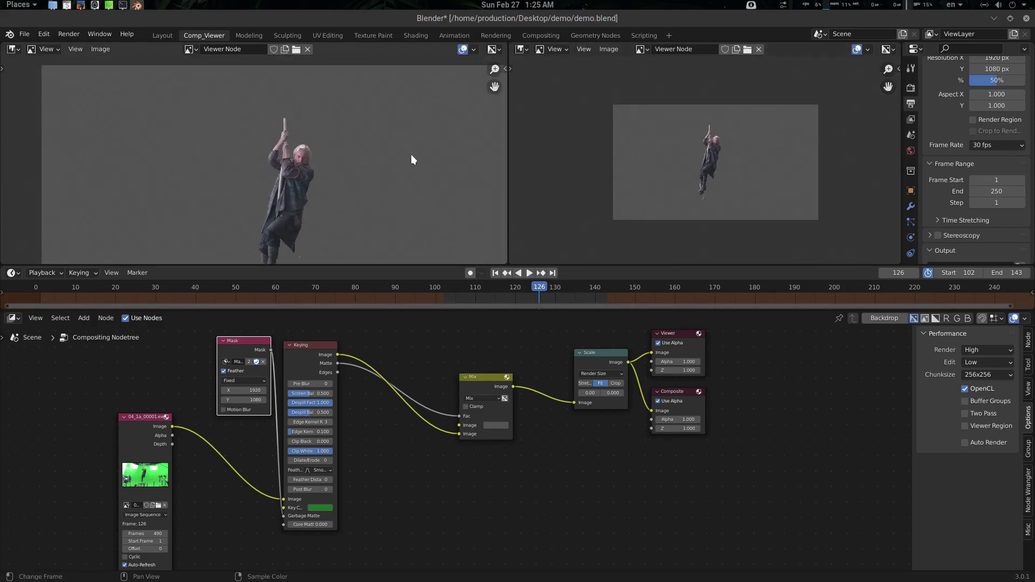
middle_drag(411, 154, 417, 138)
- Run Preview Cache in the second viewer, compare the climber up close with the Viewer Node image, and stop playback
key(q)
click(666, 116)
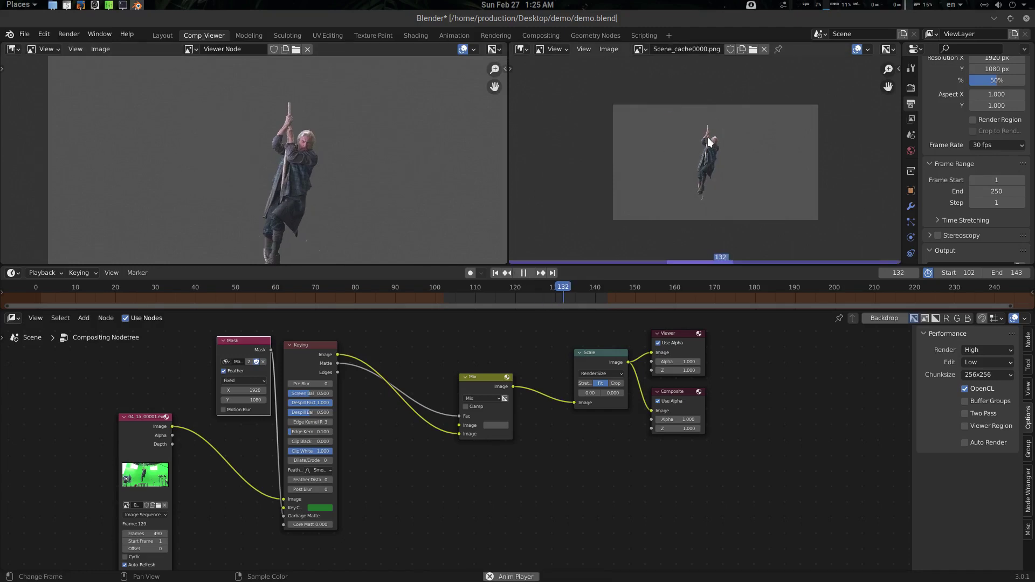
scroll(715, 153, up, 4)
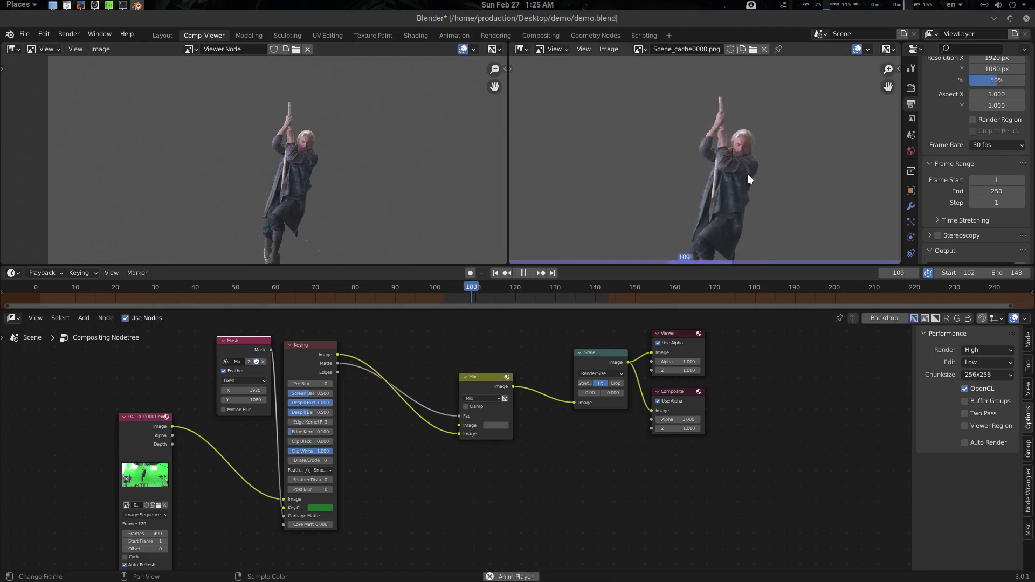
scroll(747, 173, up, 2)
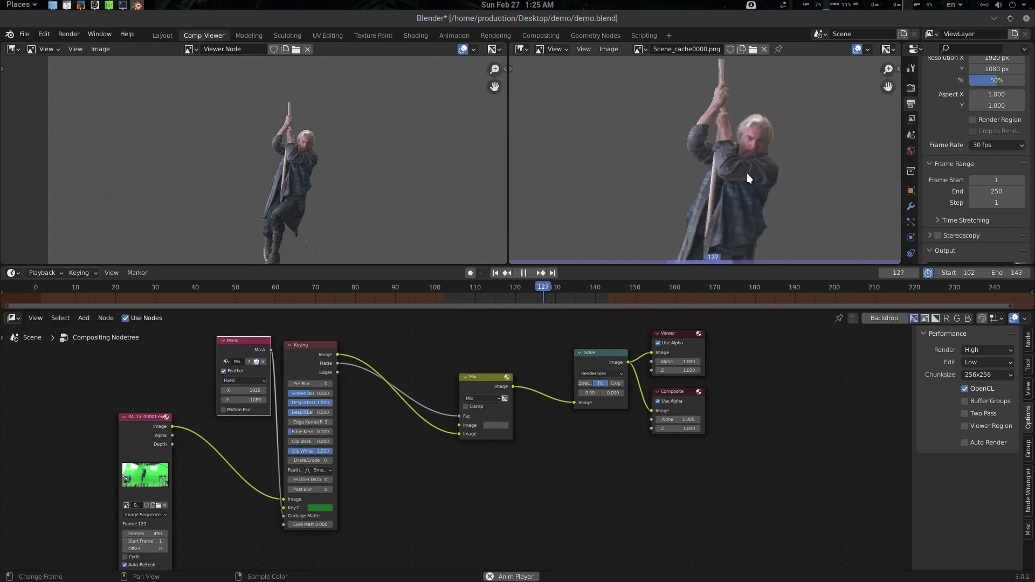
key(space)
scroll(744, 173, down, 6)
scroll(302, 198, down, 2)
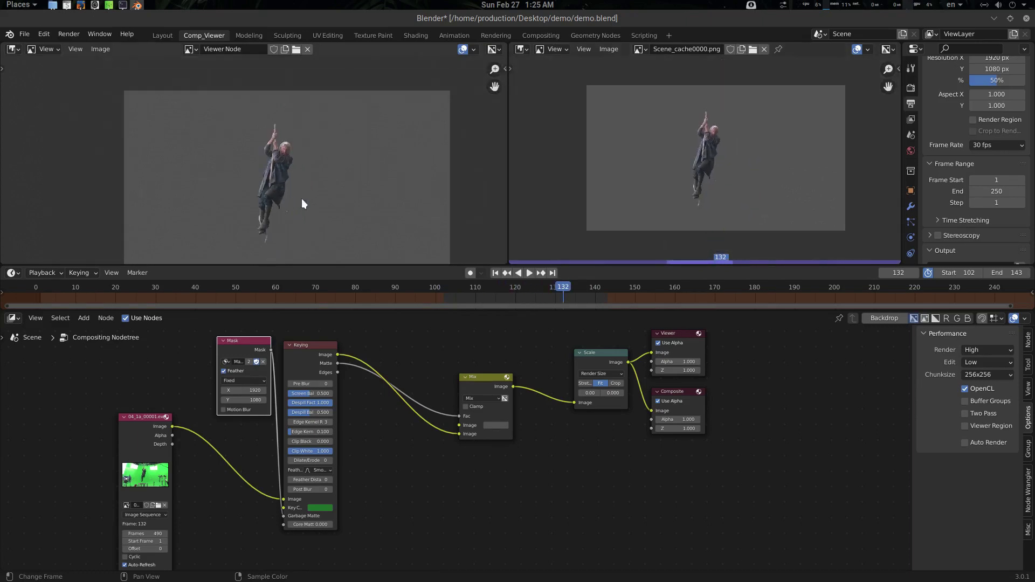
middle_drag(302, 198, 306, 173)
middle_drag(494, 351, 492, 364)
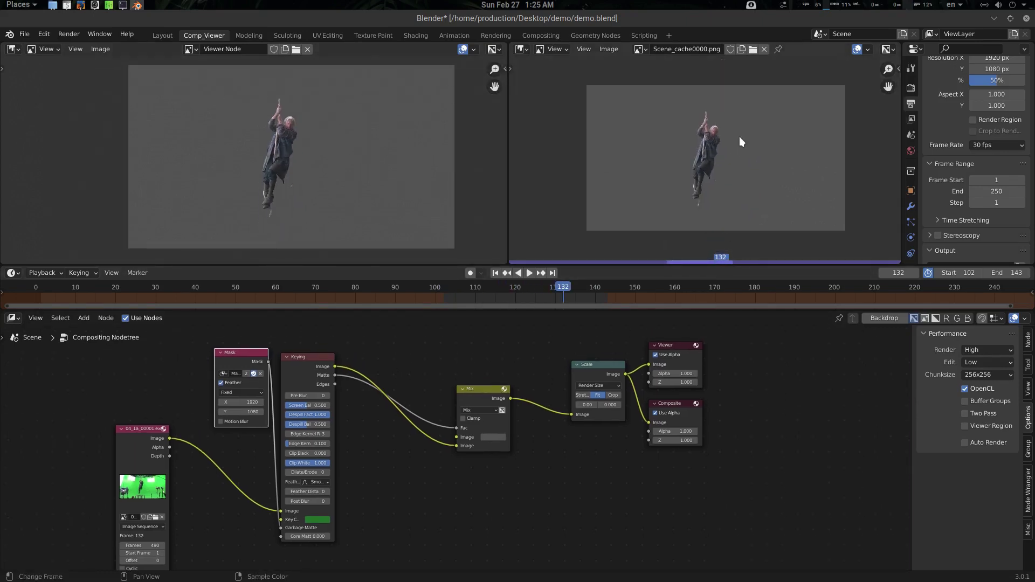
- Clear the preview range and fit the full frame range in the timeline
middle_drag(564, 286, 561, 288)
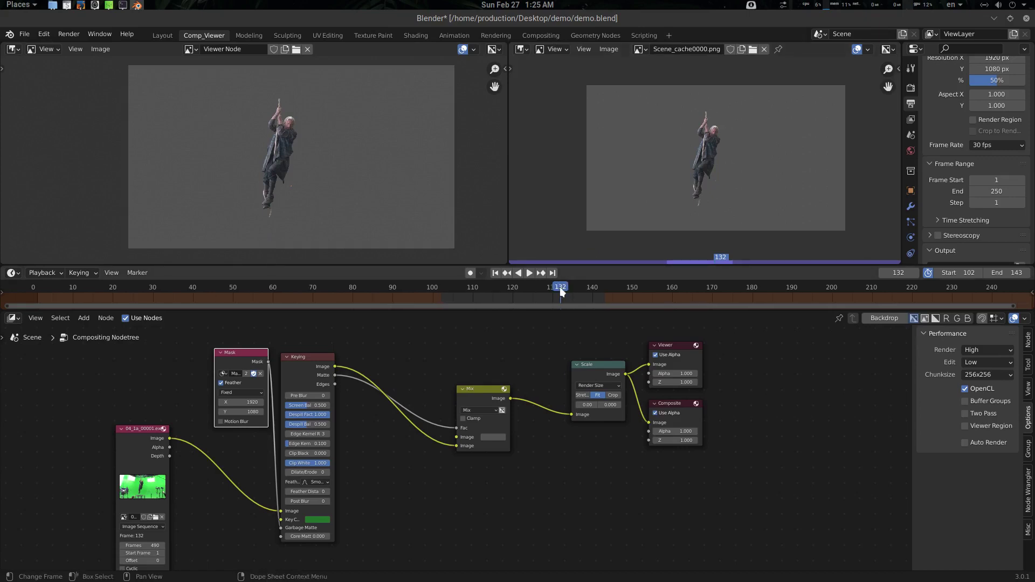
key(alt+p)
key(Home)
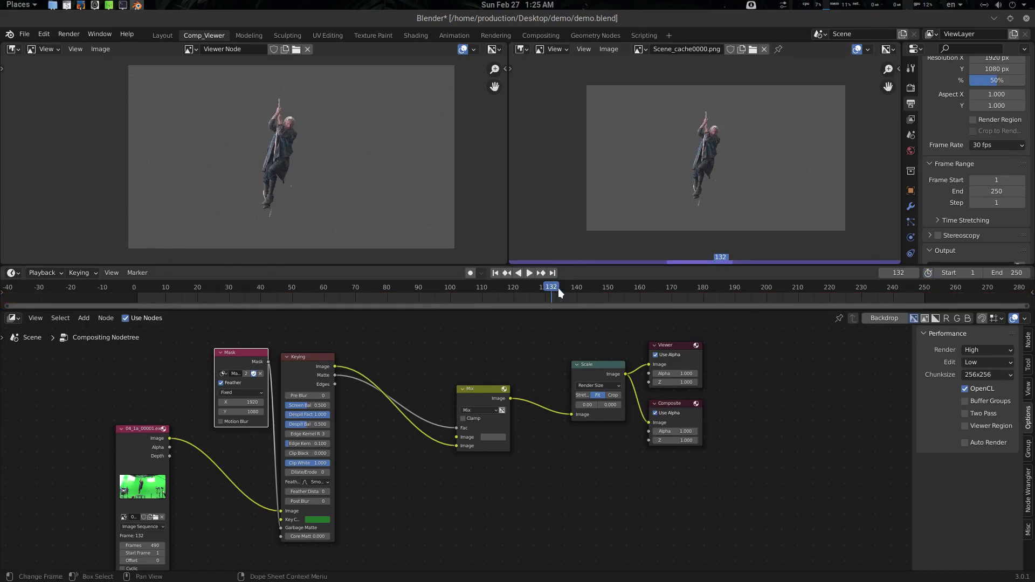
- Set the render resolution percentage to 100%
click(996, 193)
click(959, 199)
middle_drag(672, 166, 674, 162)
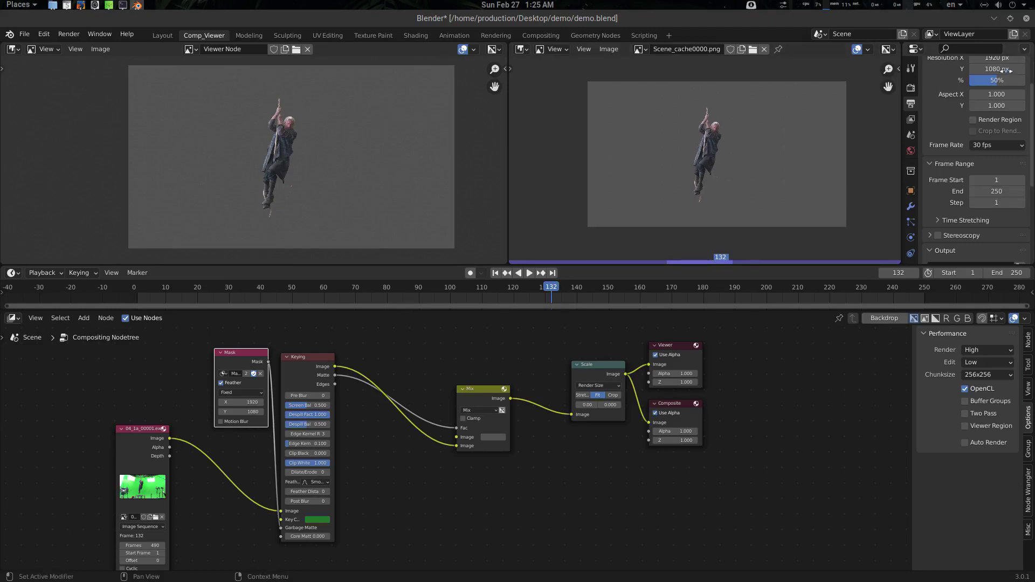
scroll(997, 103, up, 2)
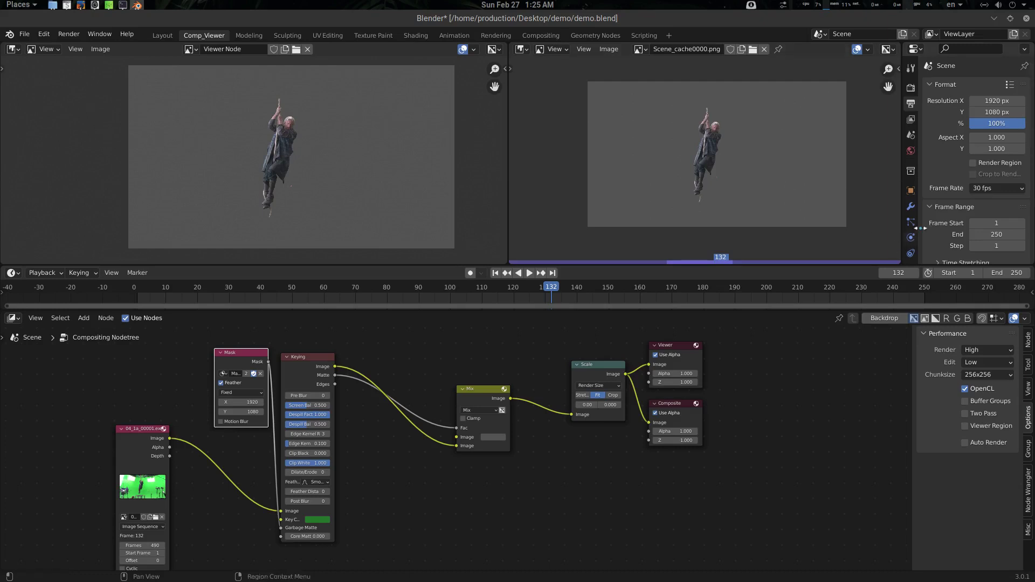
- Set the render output path to a file named out in the Desktop demo folder
scroll(964, 190, down, 8)
click(1020, 138)
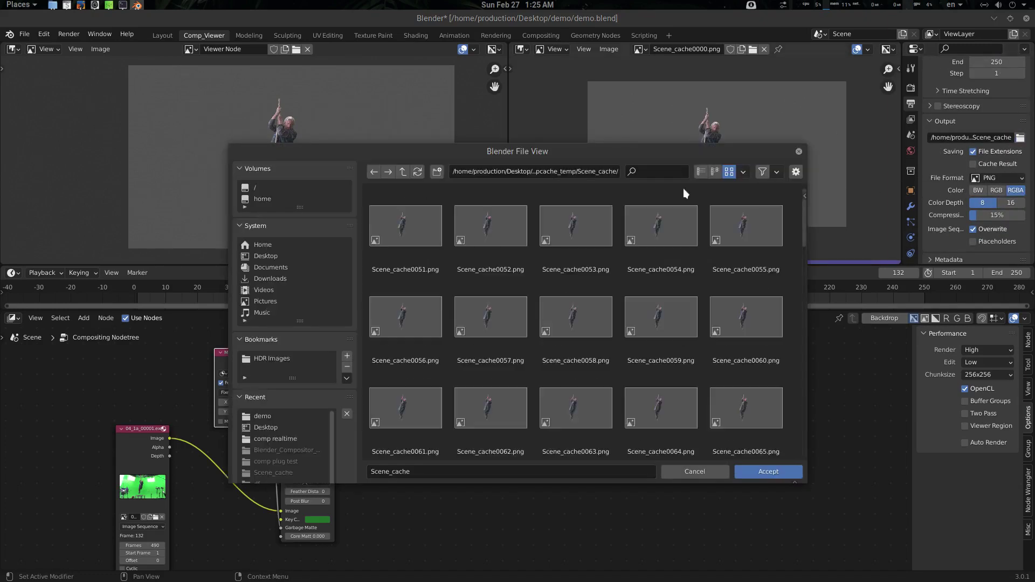
click(403, 172)
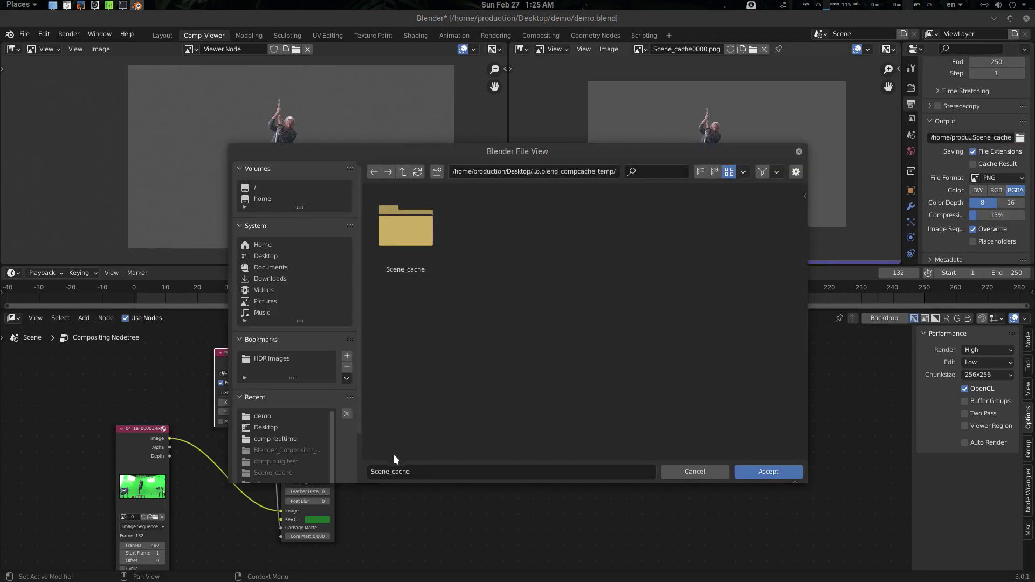
click(402, 171)
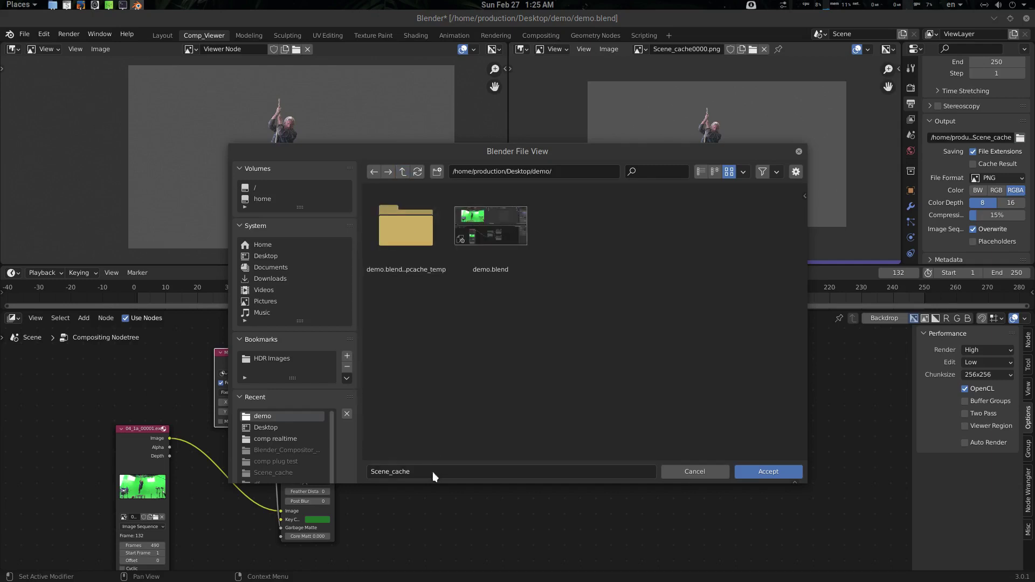
click(432, 471)
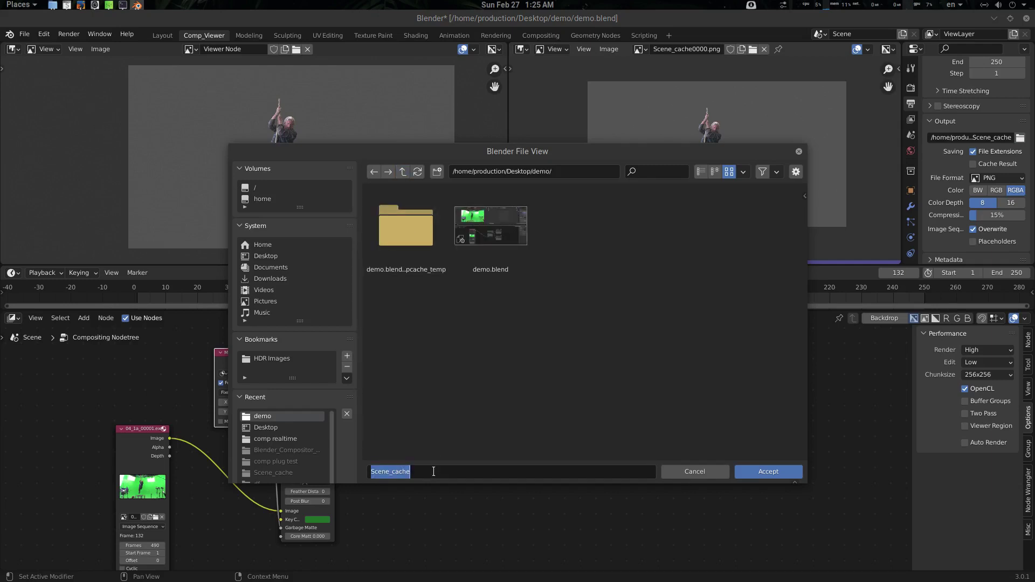
key(BackSpace)
text(out)
key(Return)
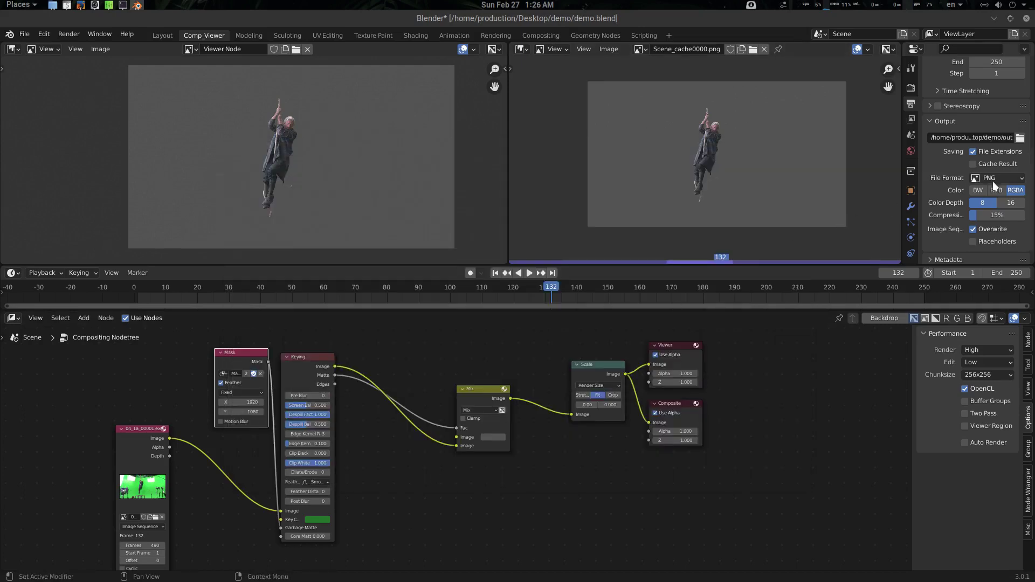
- Change the output file format to FFmpeg Video and expand its encoding settings to review the container and codec
click(994, 180)
click(998, 234)
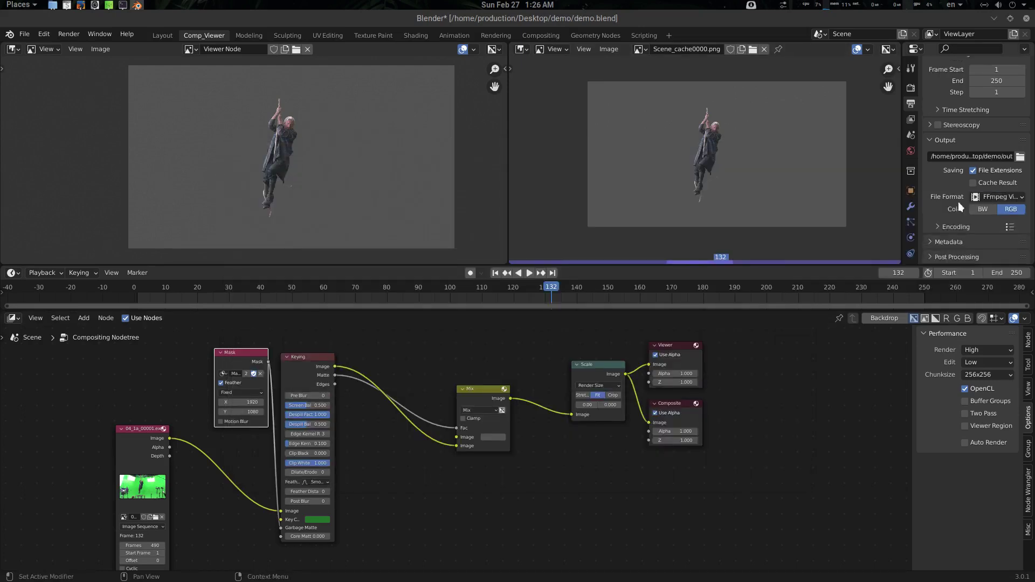
click(962, 228)
scroll(939, 205, down, 4)
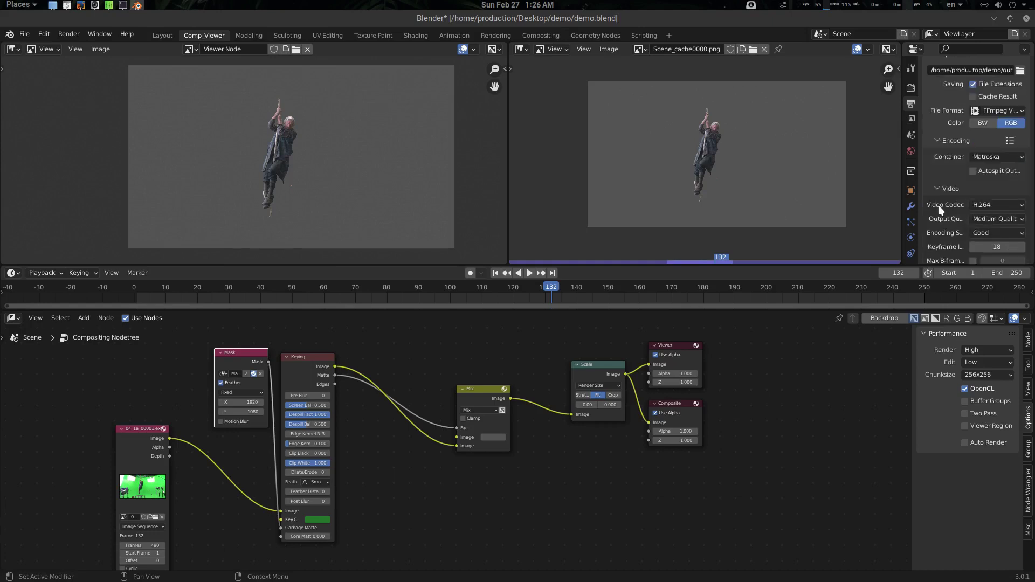
scroll(951, 199, up, 10)
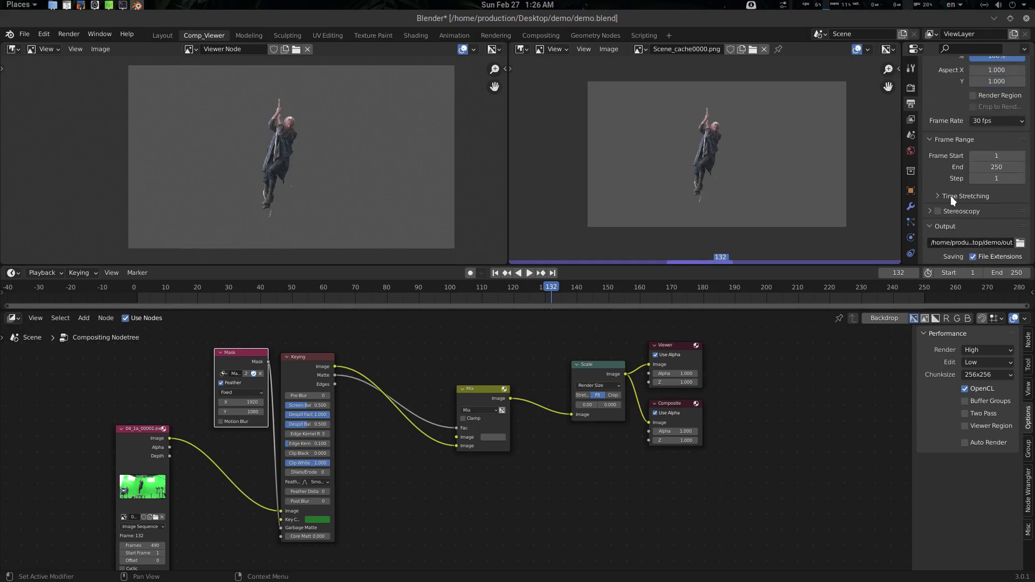
- Render the full animation and close the VLC media player
click(67, 35)
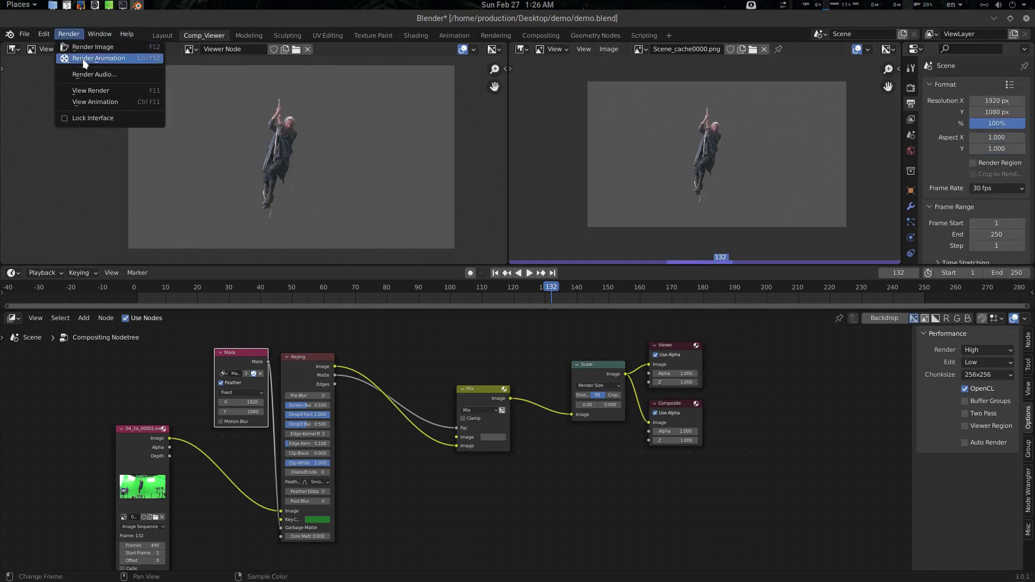
click(84, 57)
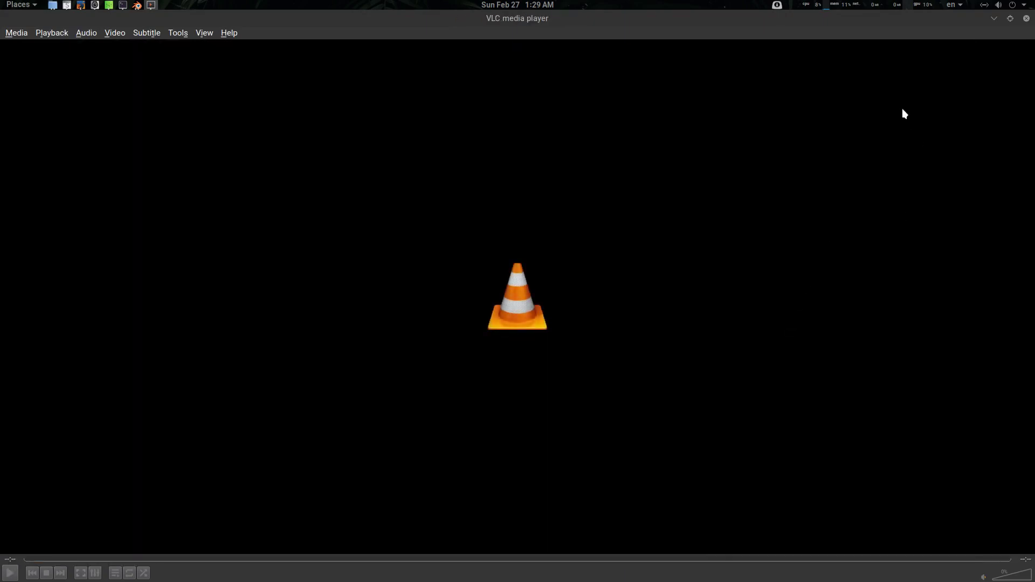
click(1027, 19)
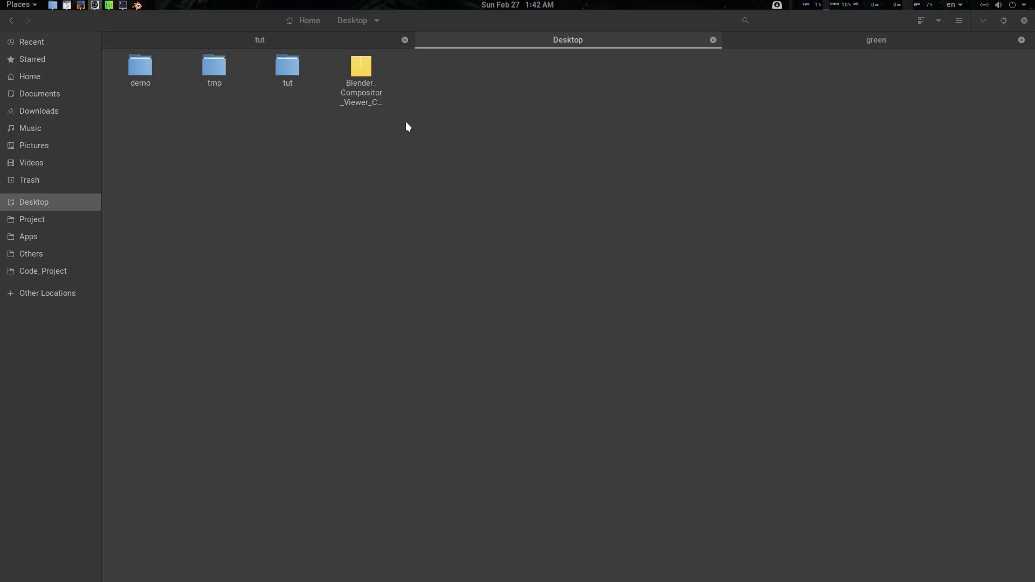
- Extract the Blender_Compositor_Viewer_Cache_Playback.zip archive on the Desktop
click(356, 82)
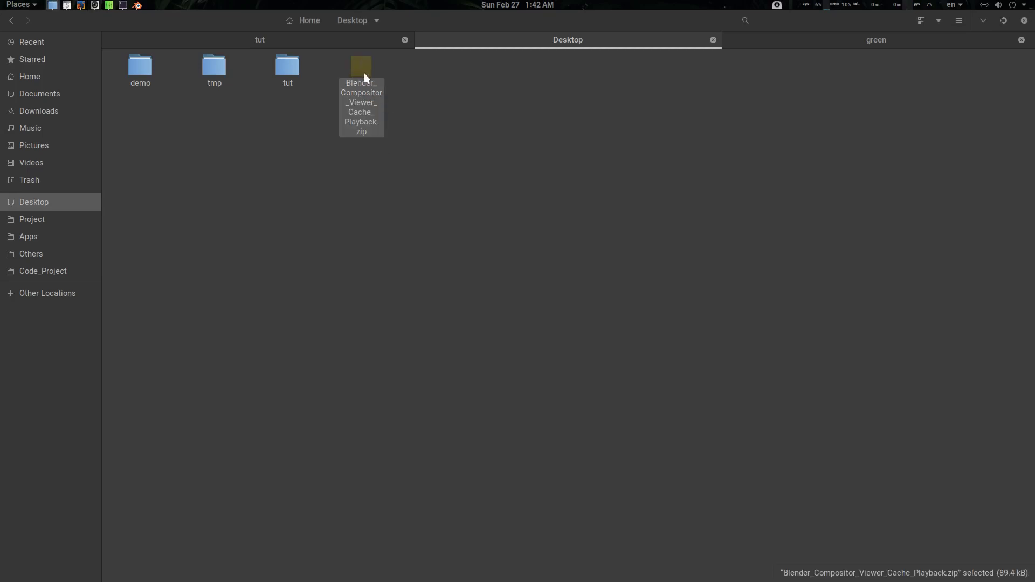
right_click(363, 73)
click(412, 230)
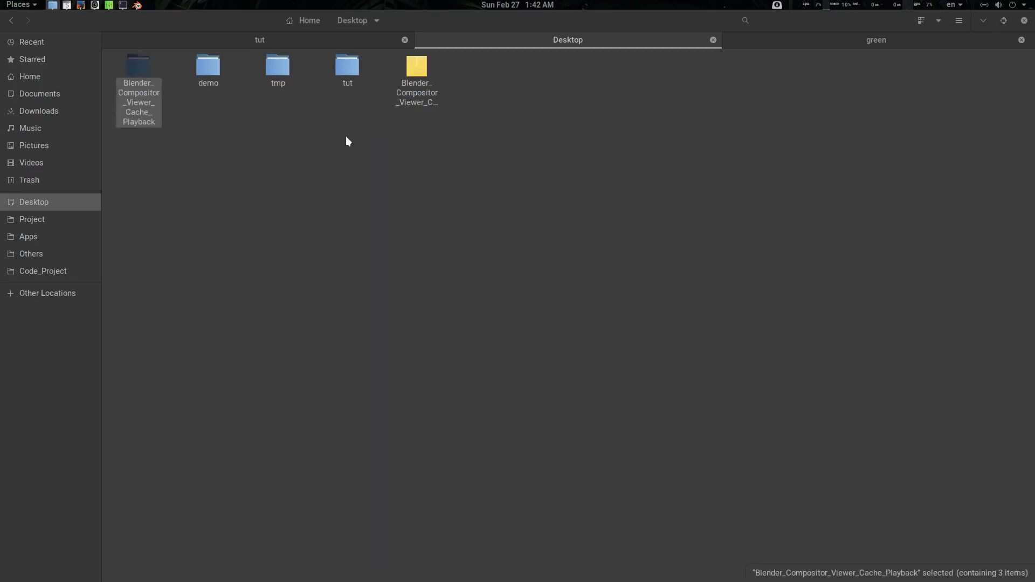
- Open Comp_VIEWER_Template.blend from the Template folder inside the extracted Blender_Compositor_Viewer_Cache_Playback folder
double_click(146, 67)
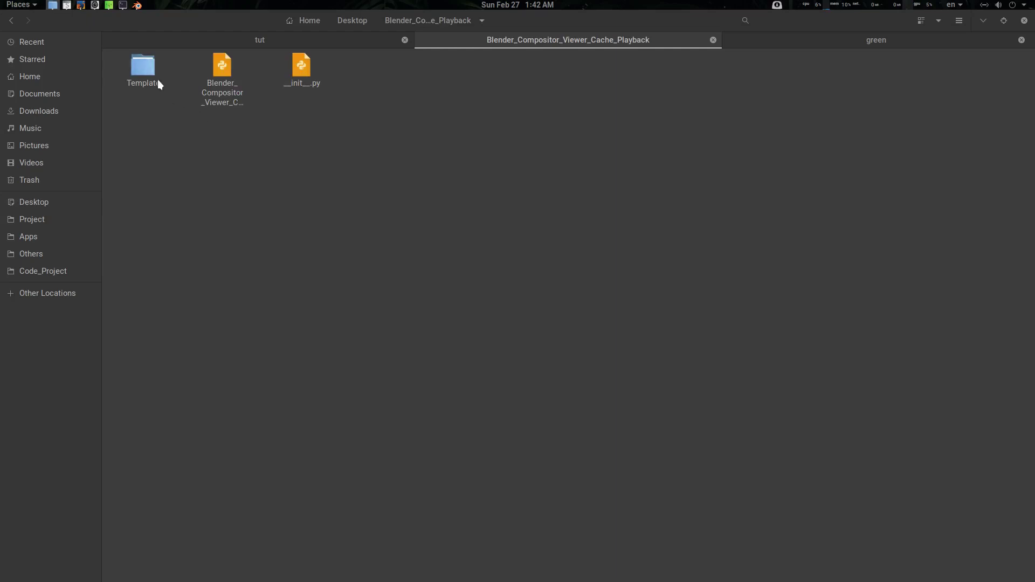
double_click(149, 74)
click(153, 73)
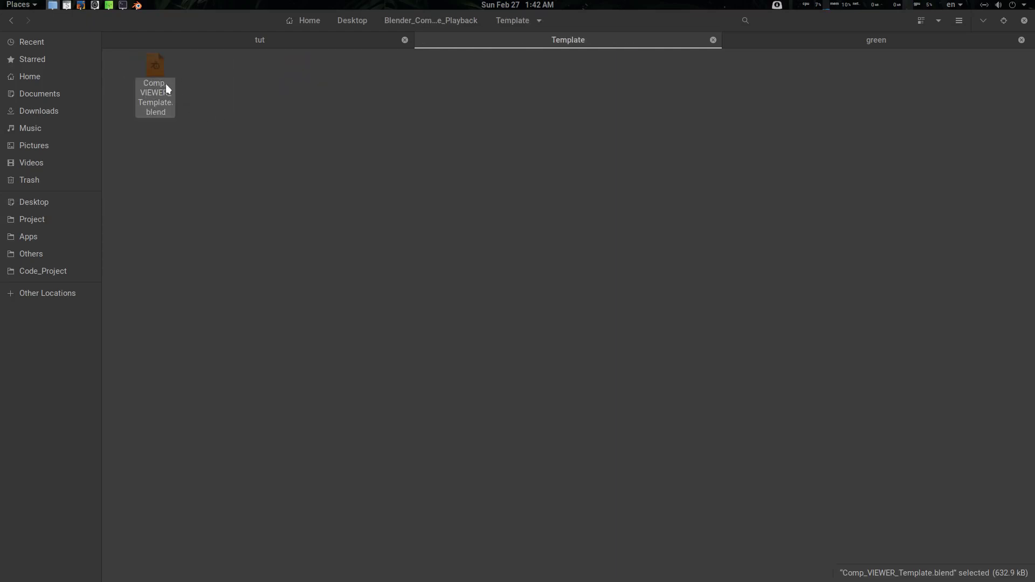
double_click(157, 78)
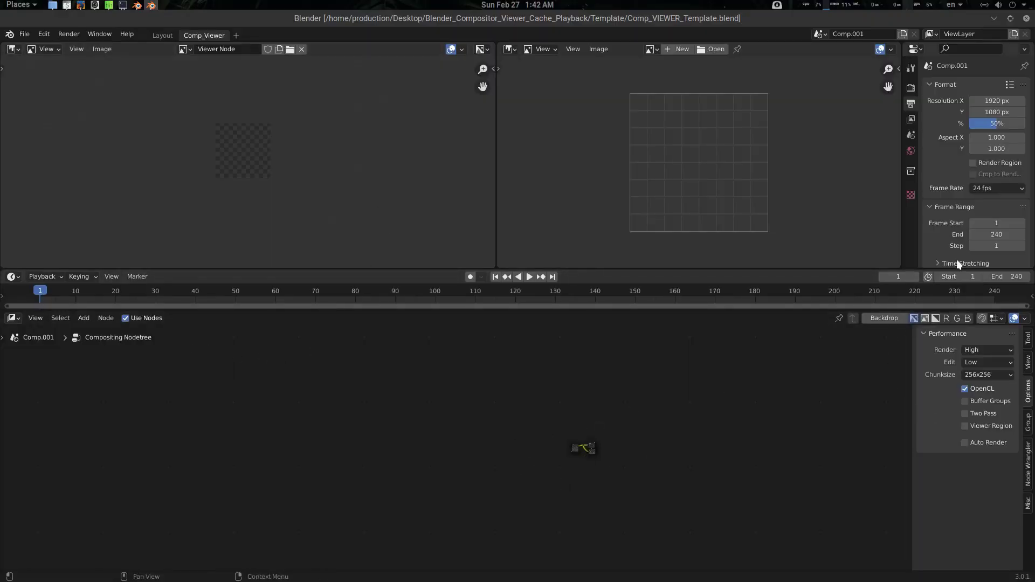
- Review the template's output settings and set the View Transform to Standard in the scene's Color Management
scroll(948, 197, down, 3)
scroll(948, 196, down, 5)
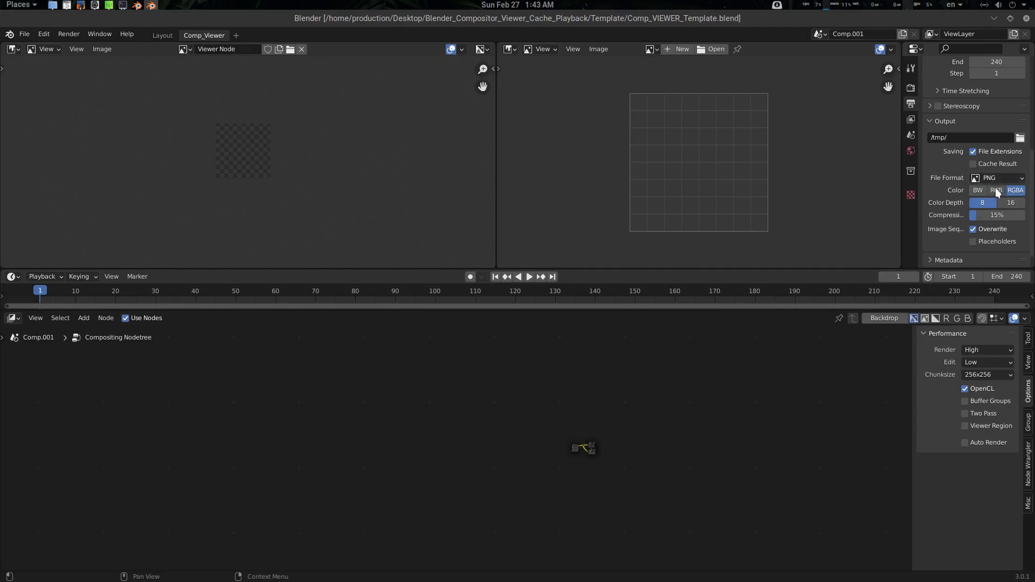
scroll(947, 215, down, 1)
scroll(931, 102, up, 8)
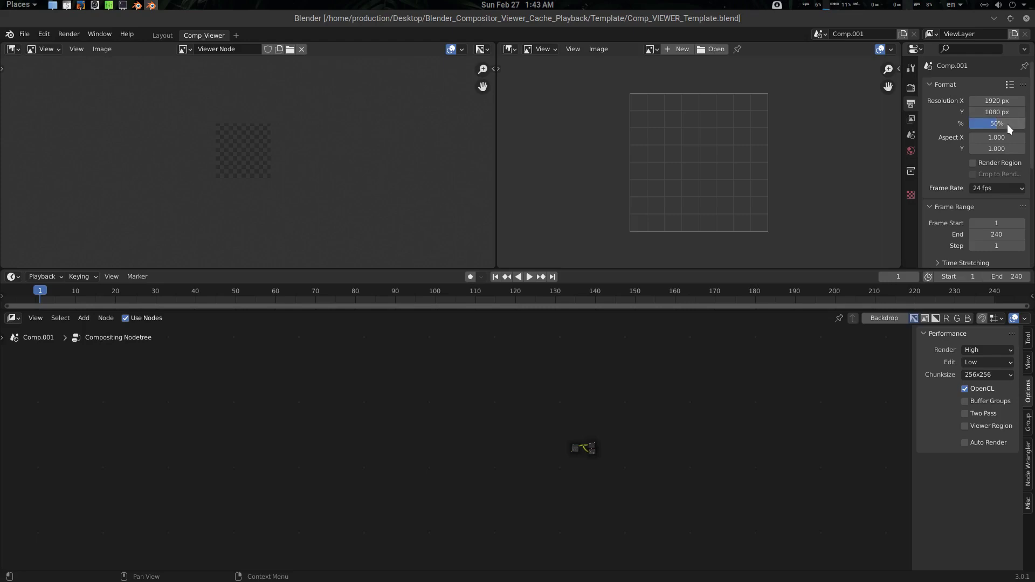
click(911, 89)
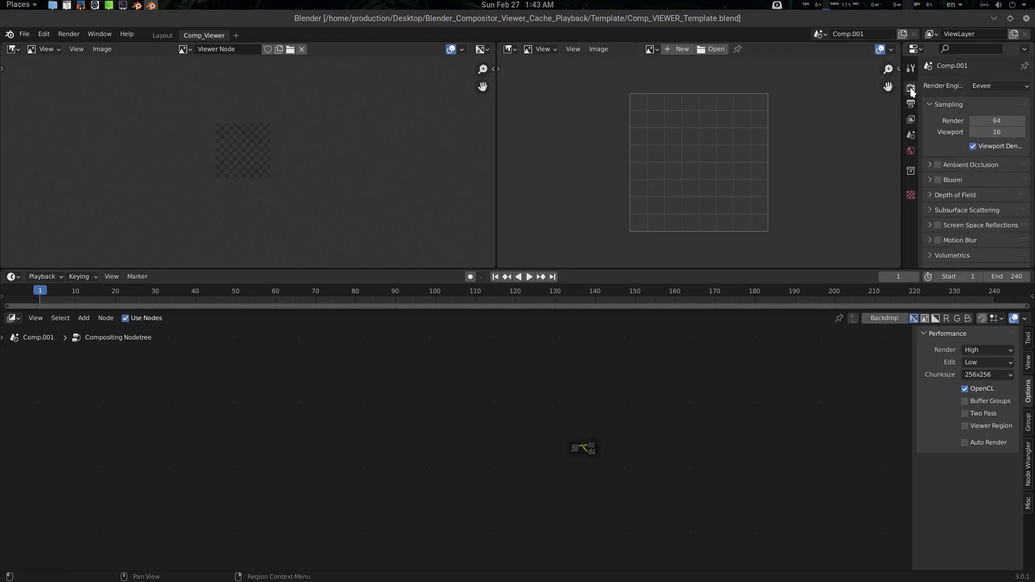
scroll(949, 132, down, 8)
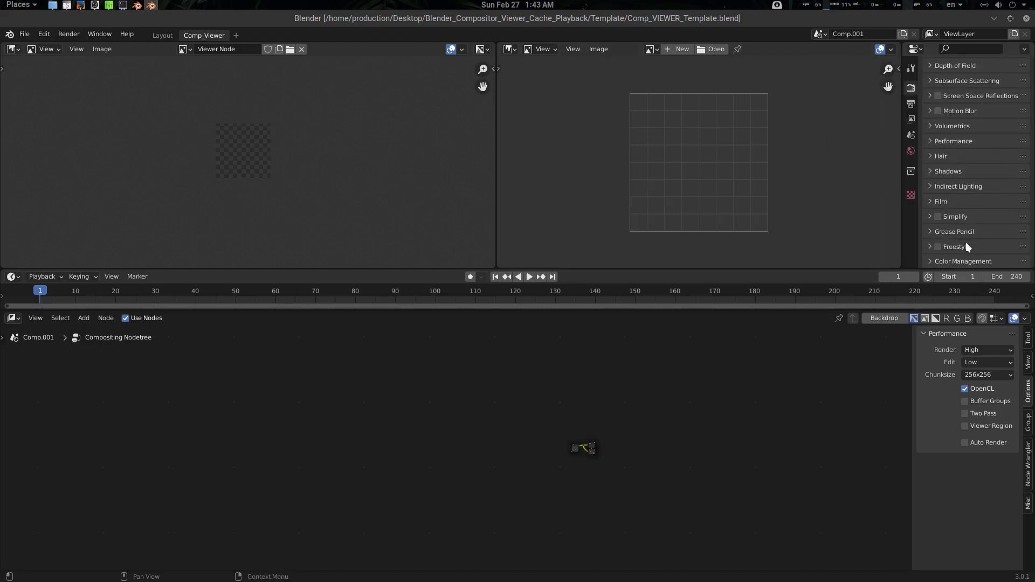
click(963, 261)
scroll(974, 230, down, 5)
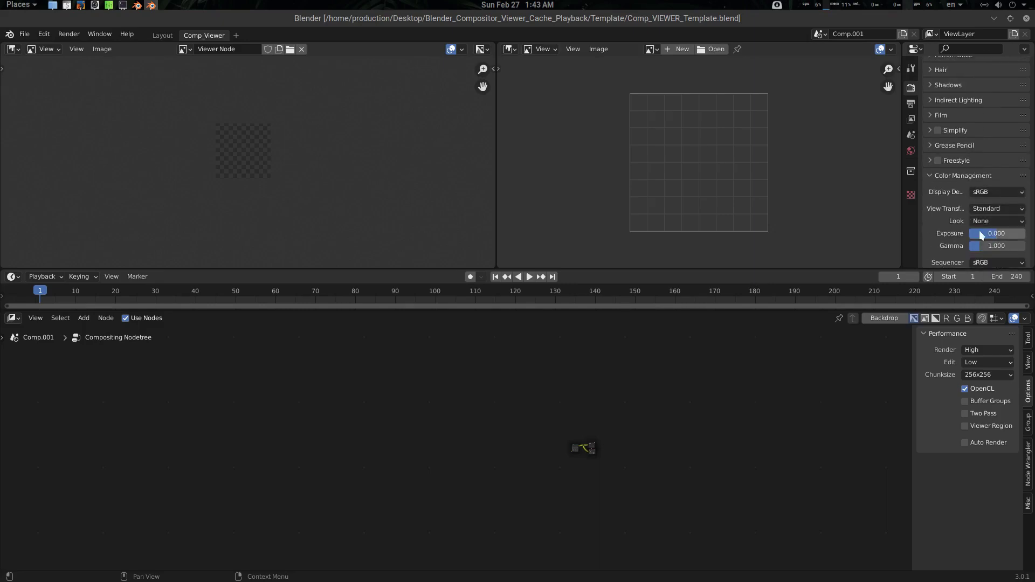
click(998, 208)
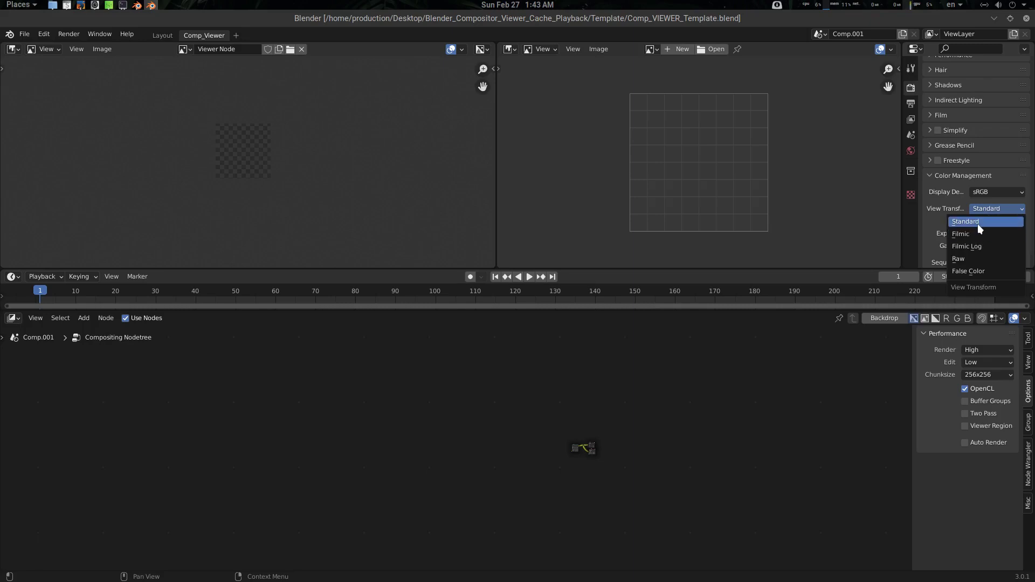
click(978, 221)
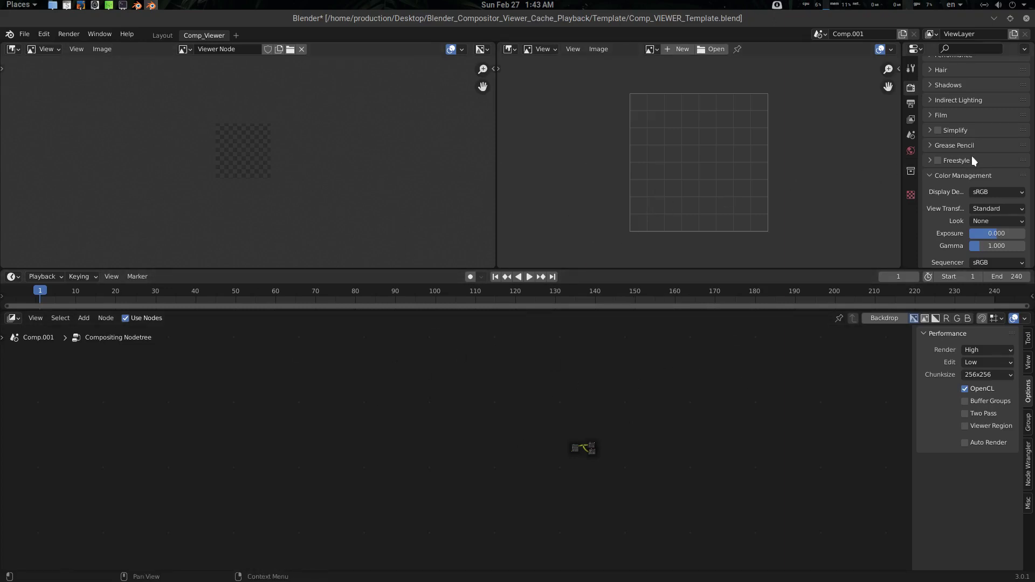
scroll(971, 156, up, 7)
scroll(971, 157, up, 2)
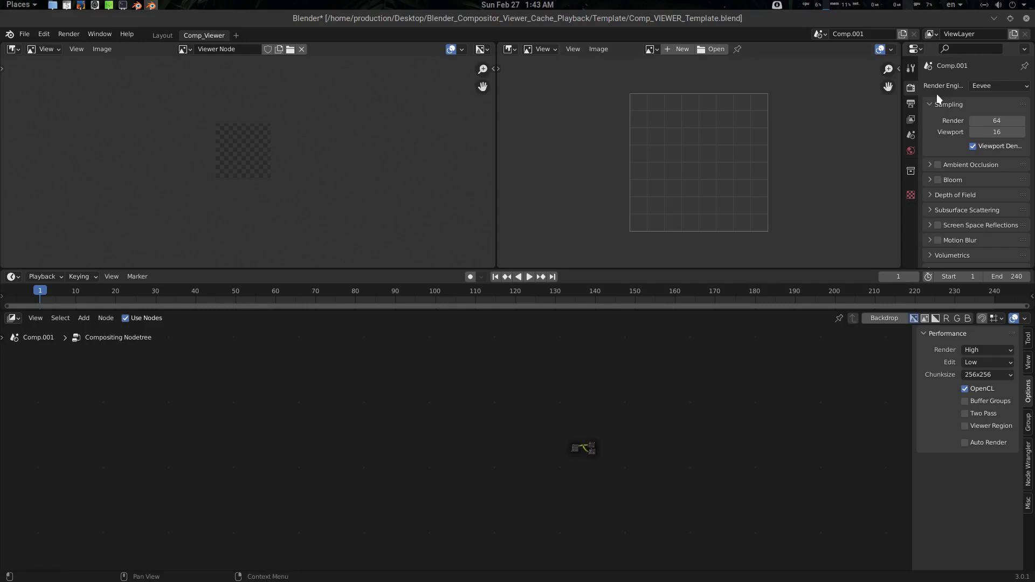
click(911, 104)
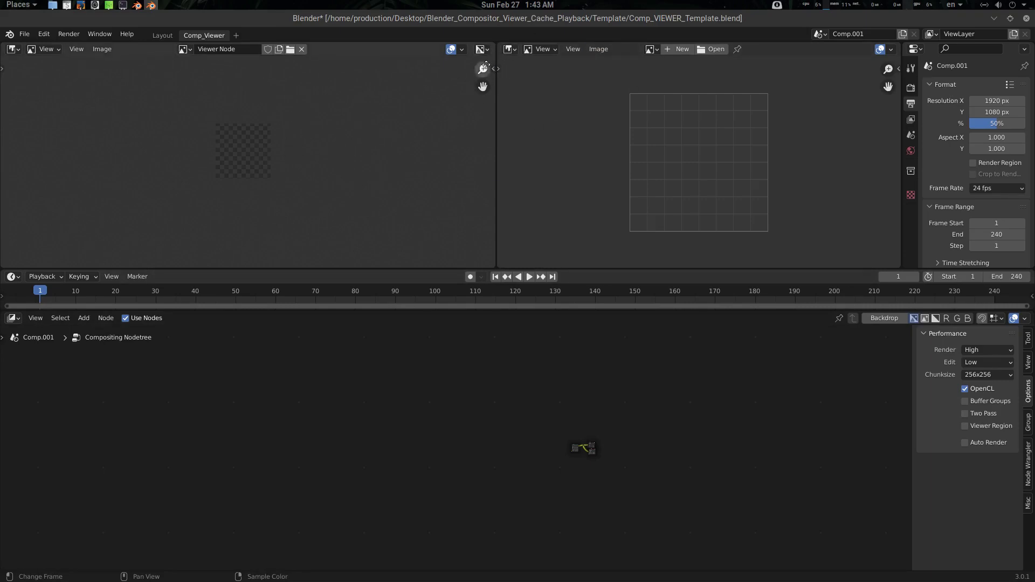
- Join the two image editors above the timeline into one and rename the workspace My_Comp_Viewer
drag(493, 47, 736, 185)
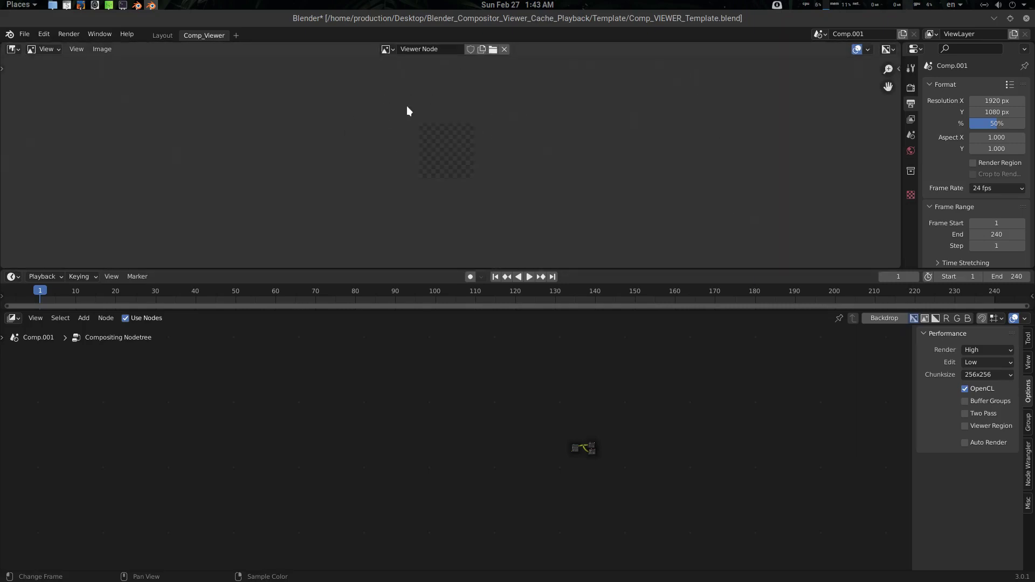
double_click(210, 37)
click(191, 37)
click(185, 39)
text(My_)
key(Return)
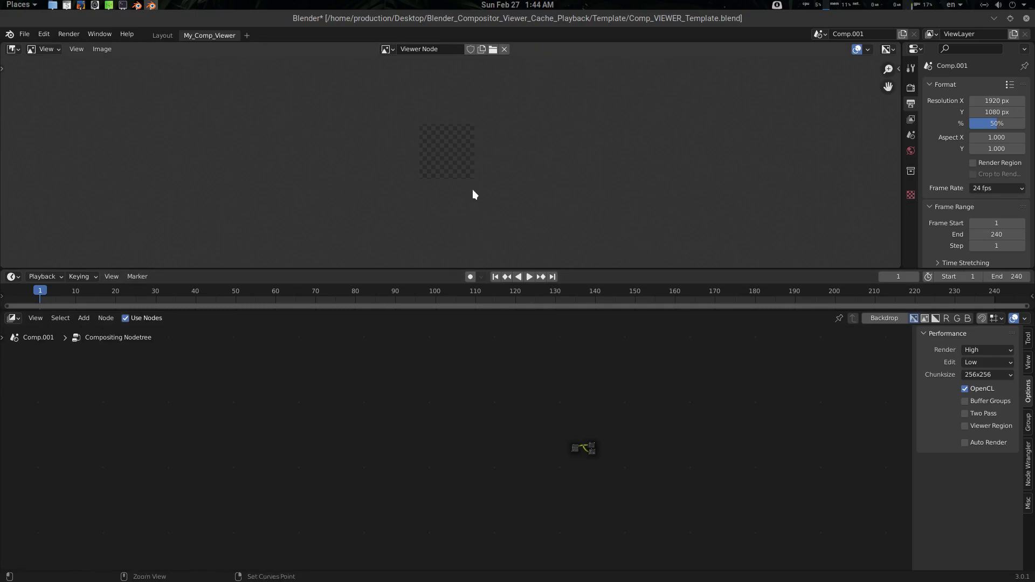
- Save the customized file as my_template.blend in the Template folder and close its window
key(ctrl+shift+s)
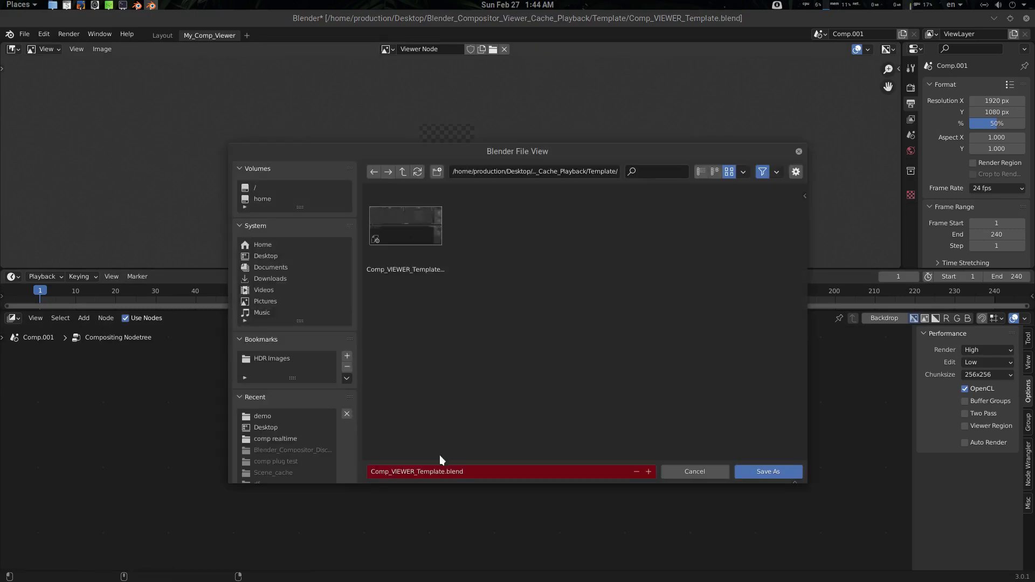
click(417, 472)
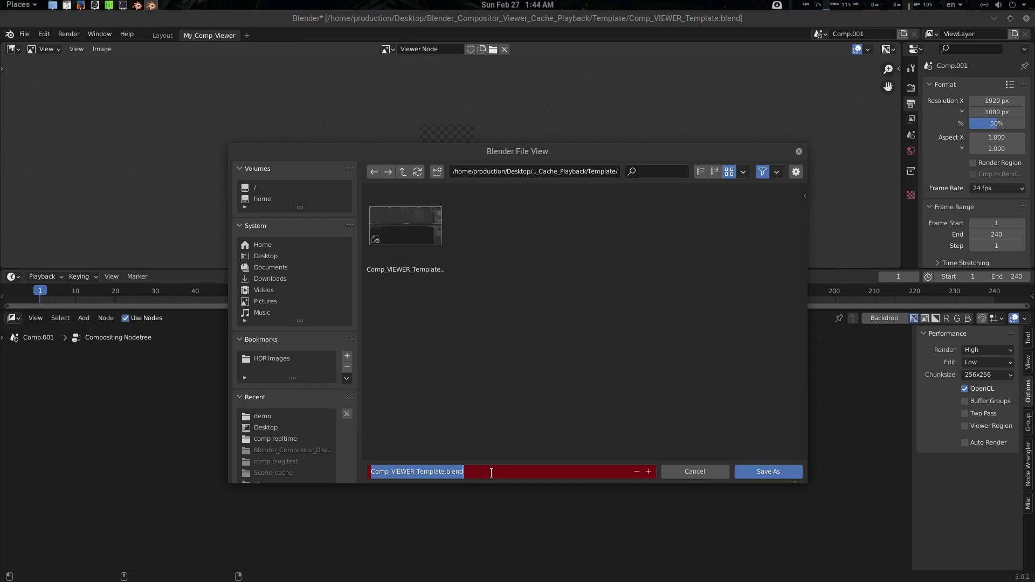
text(my_t)
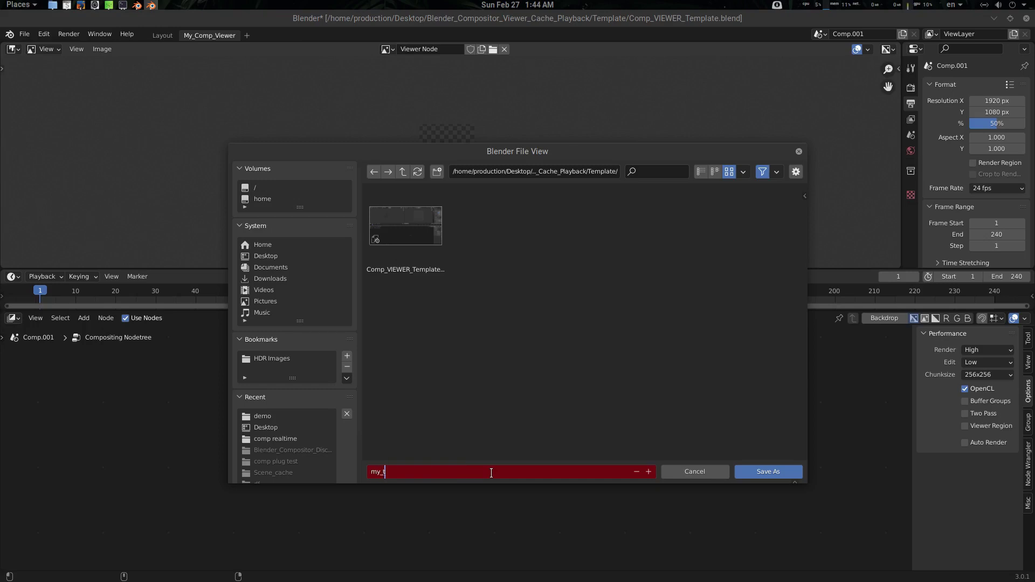
text(emplate)
key(Return)
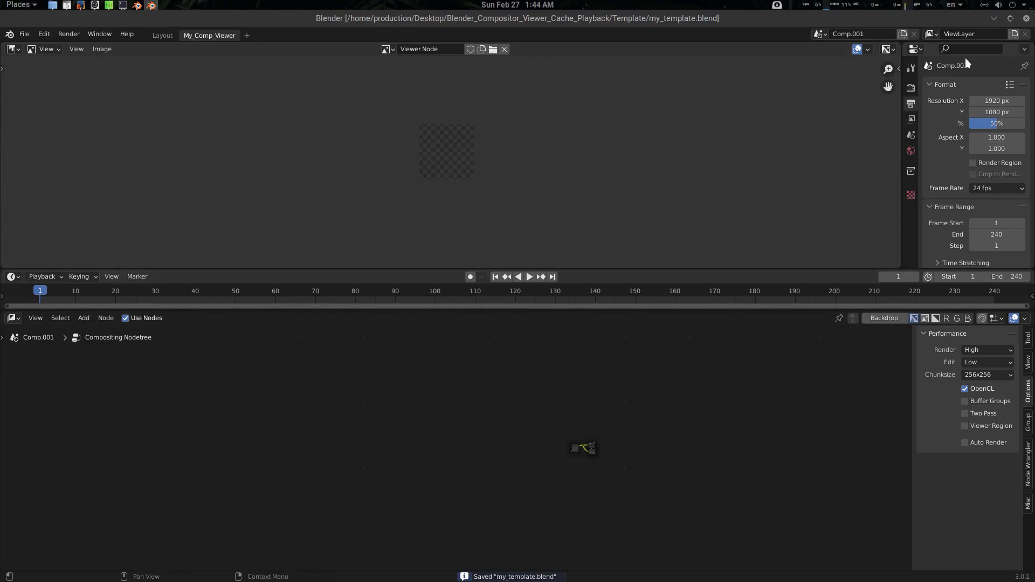
click(1026, 18)
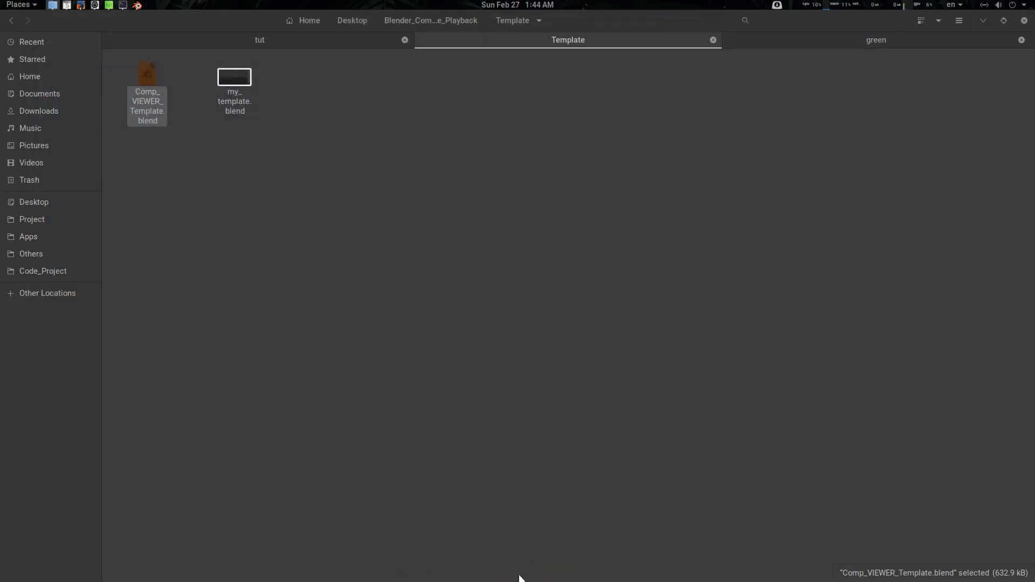
- Start a fresh Blender session with the default scene and dismiss the splash screen
click(254, 84)
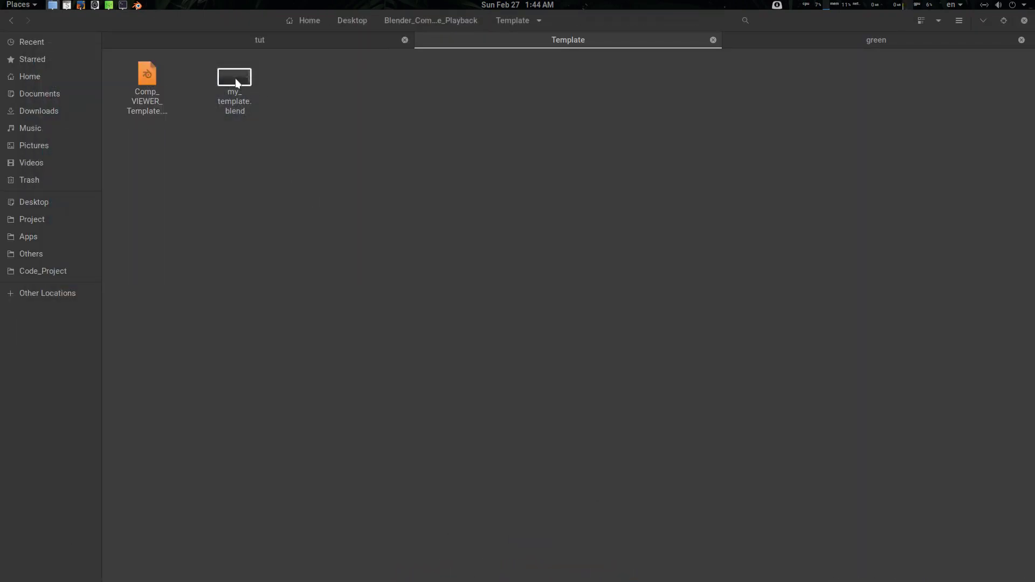
drag(225, 21, 1034, 254)
click(1026, 19)
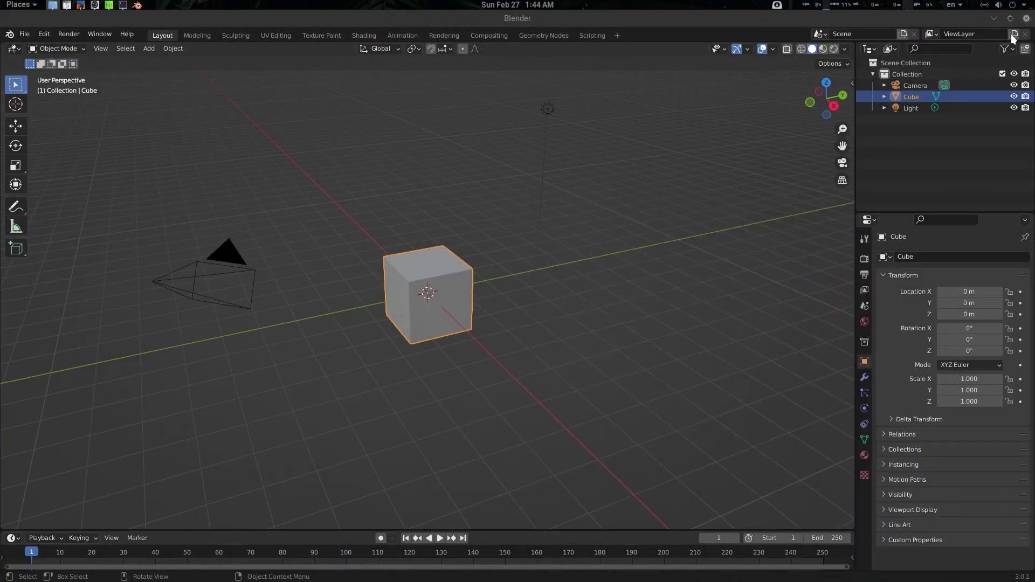
click(527, 570)
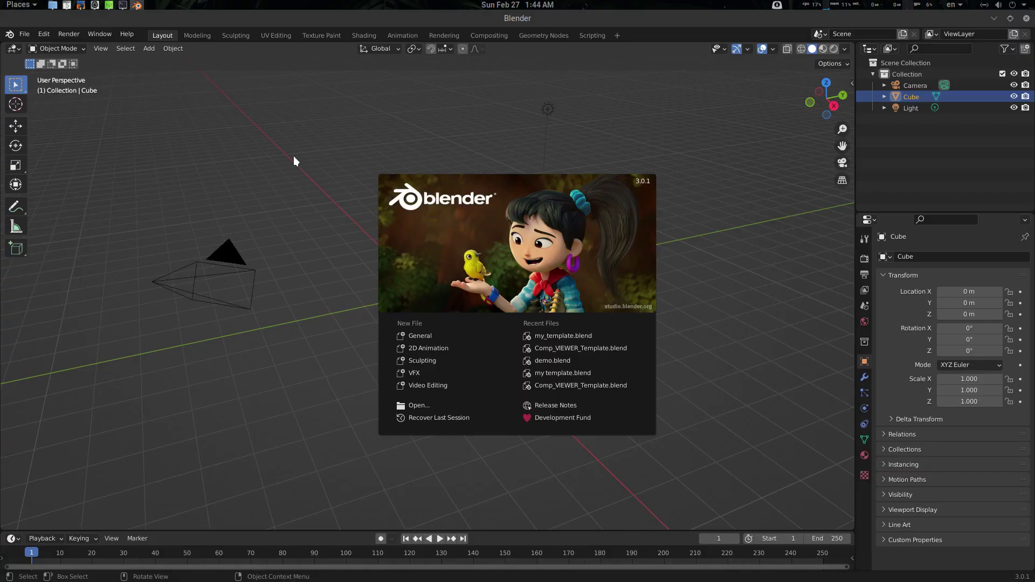
click(292, 144)
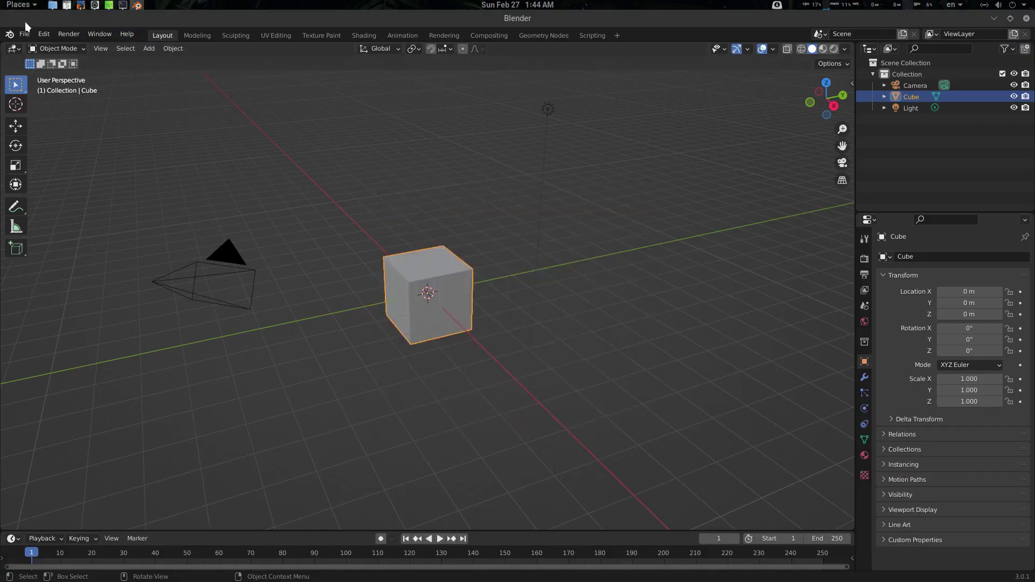
- Search the add-on preferences for comp and expand the Compositor Viewer Cache add-on's settings
click(39, 33)
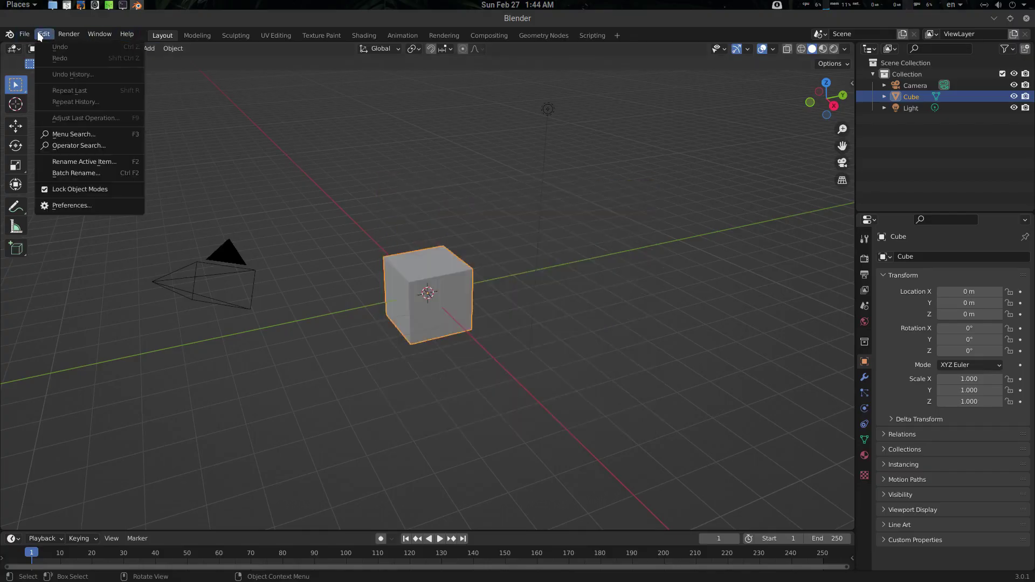
click(81, 206)
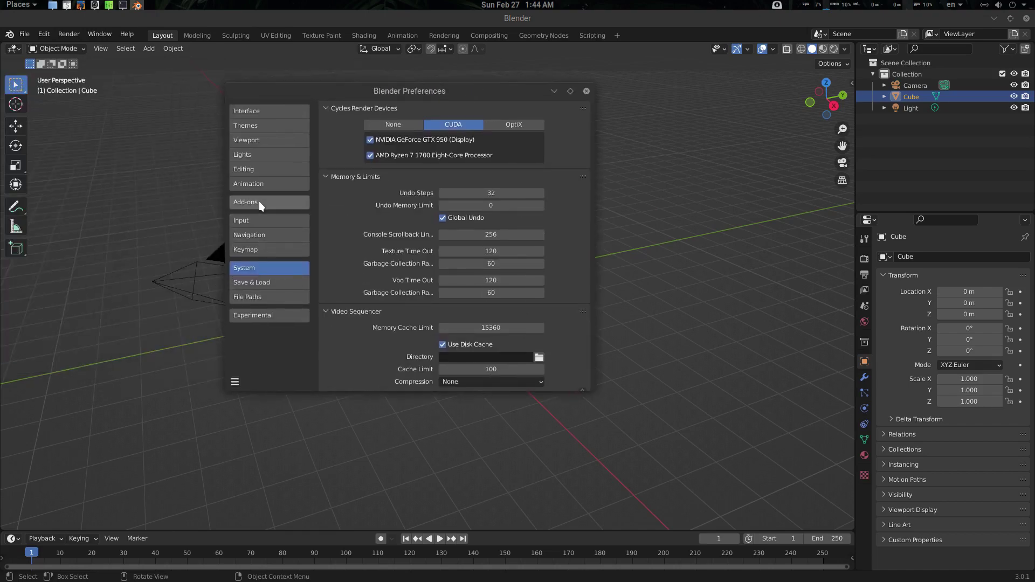
click(259, 202)
click(521, 124)
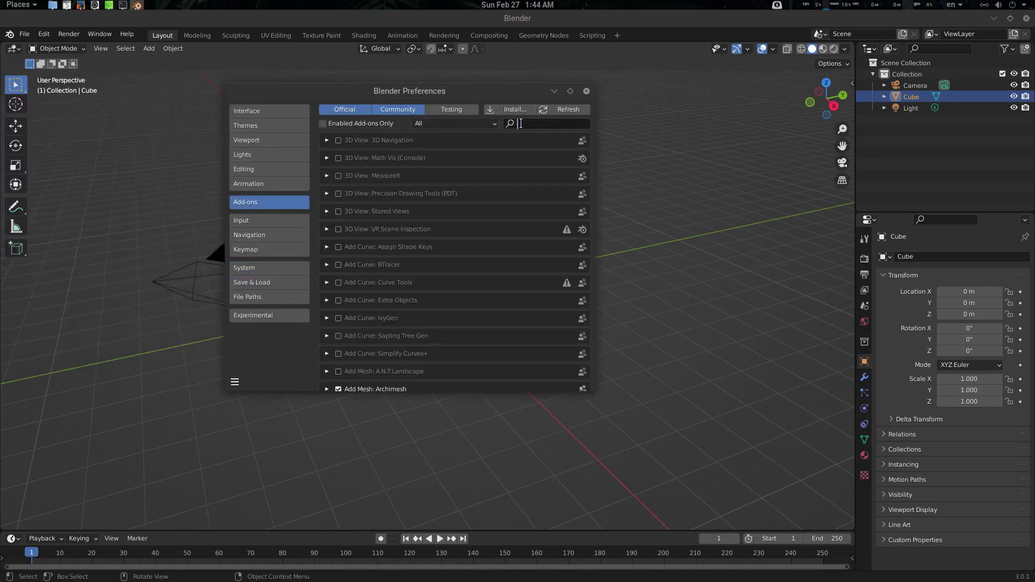
text(comp)
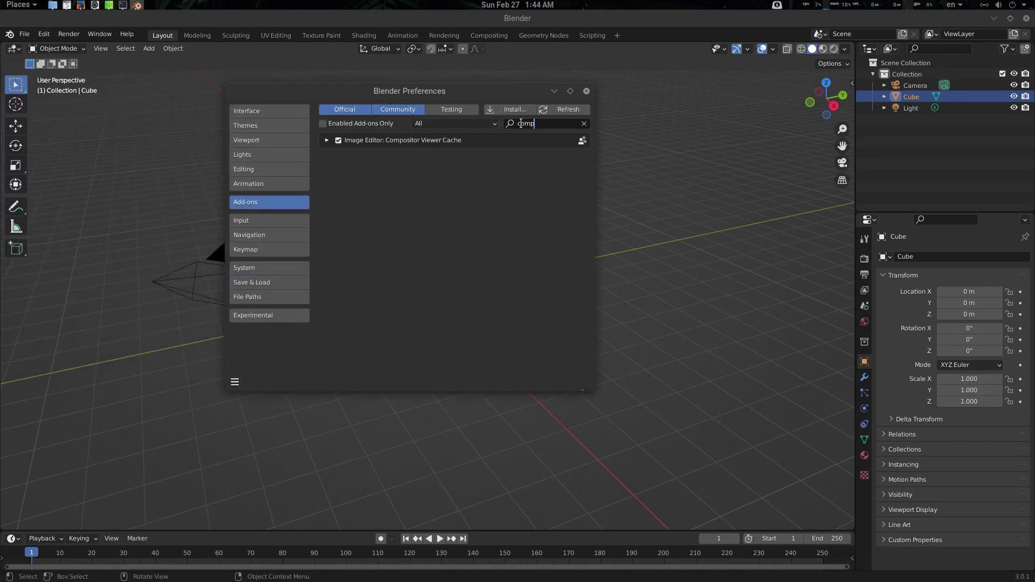
click(326, 141)
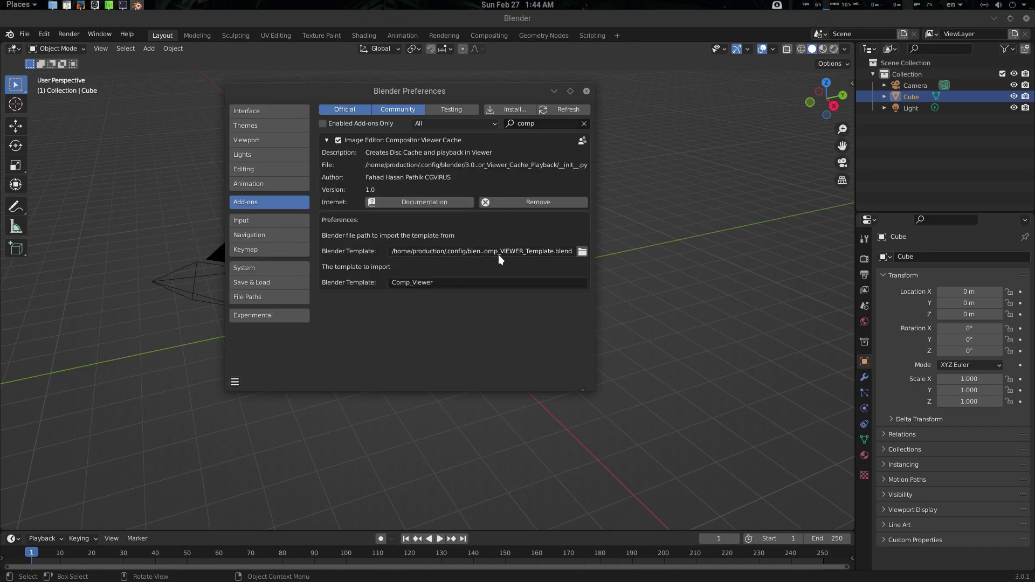
- Set the add-on's template workspace name to My_Comp_Viewer and close the window showing my_template.blend
click(424, 284)
click(391, 281)
text(My_)
key(Return)
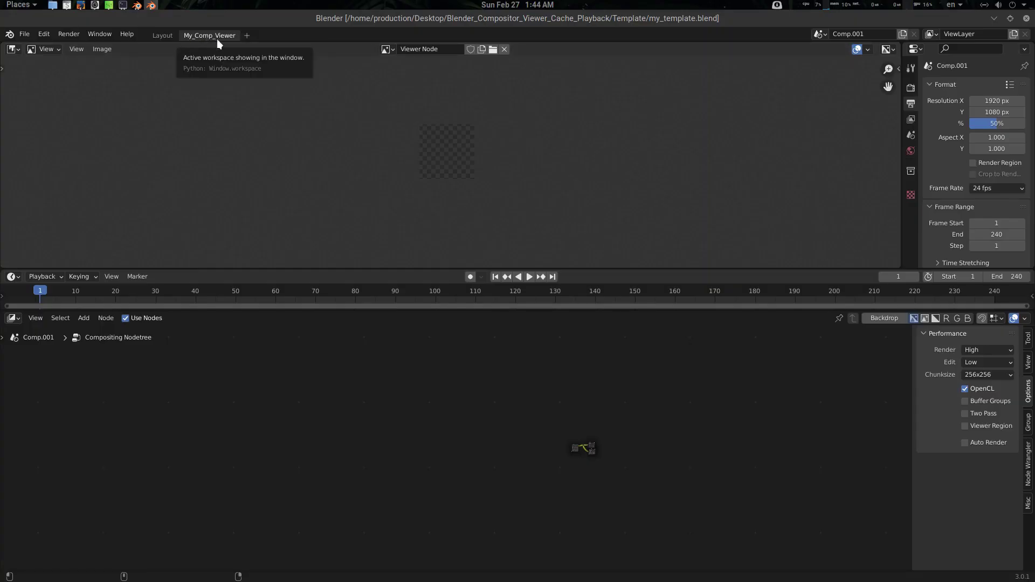
click(1026, 17)
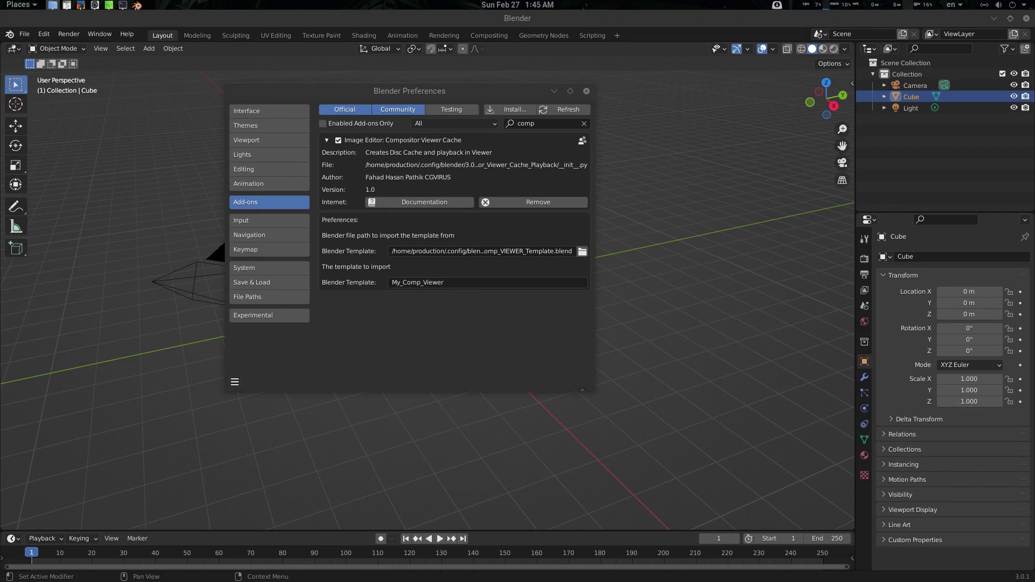
- Point the add-on's Blender Template file path to my_template.blend on the Desktop
click(582, 251)
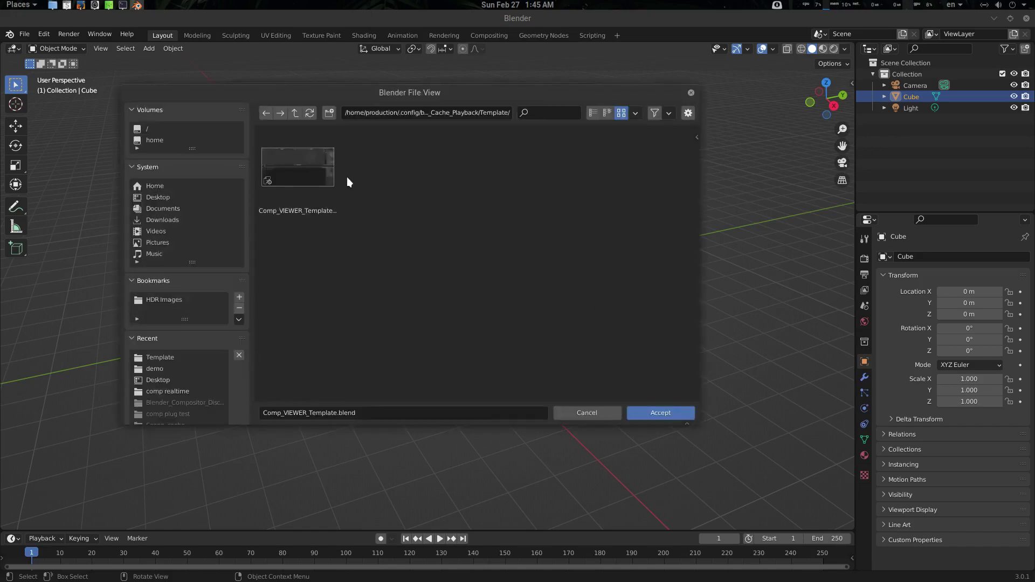
click(159, 378)
click(302, 285)
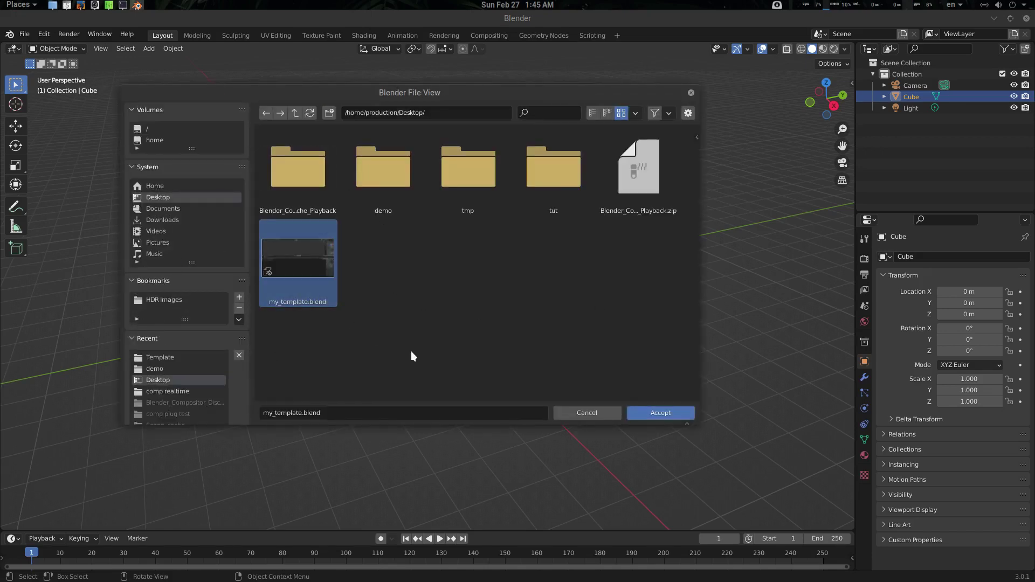
click(680, 414)
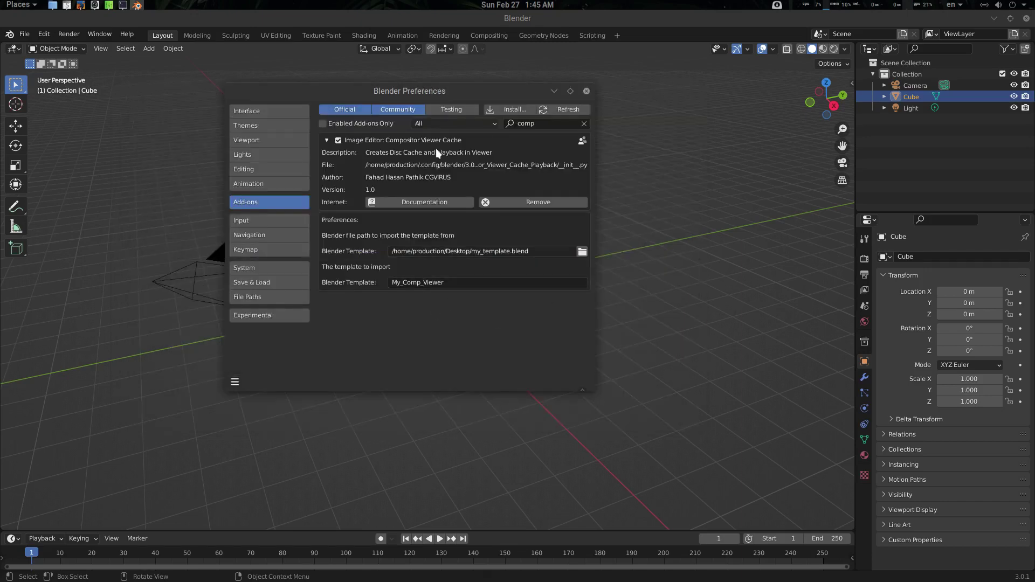
- Bring the preferences window back to the front and save the preferences with the custom template settings
click(291, 11)
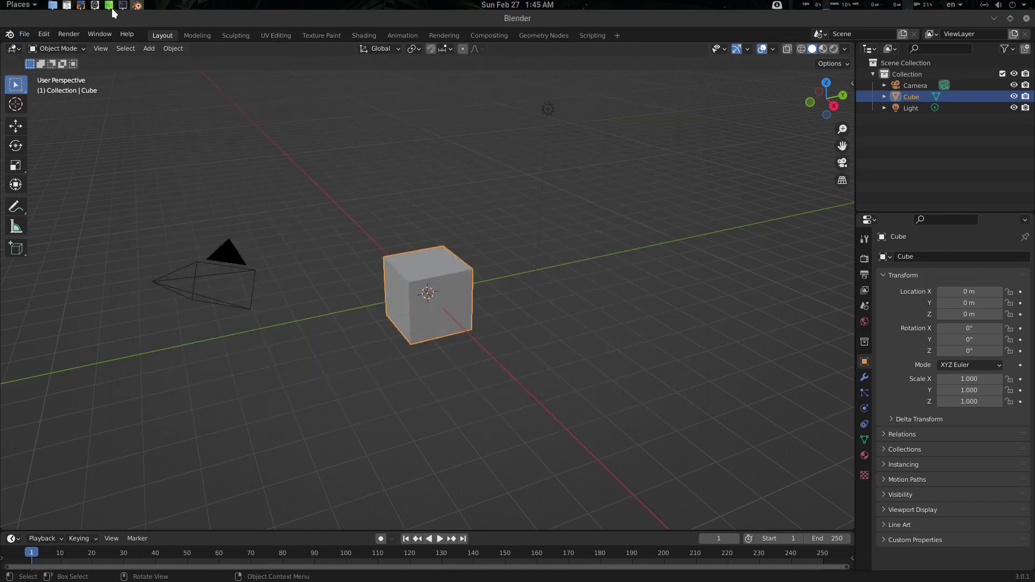
click(136, 5)
click(324, 81)
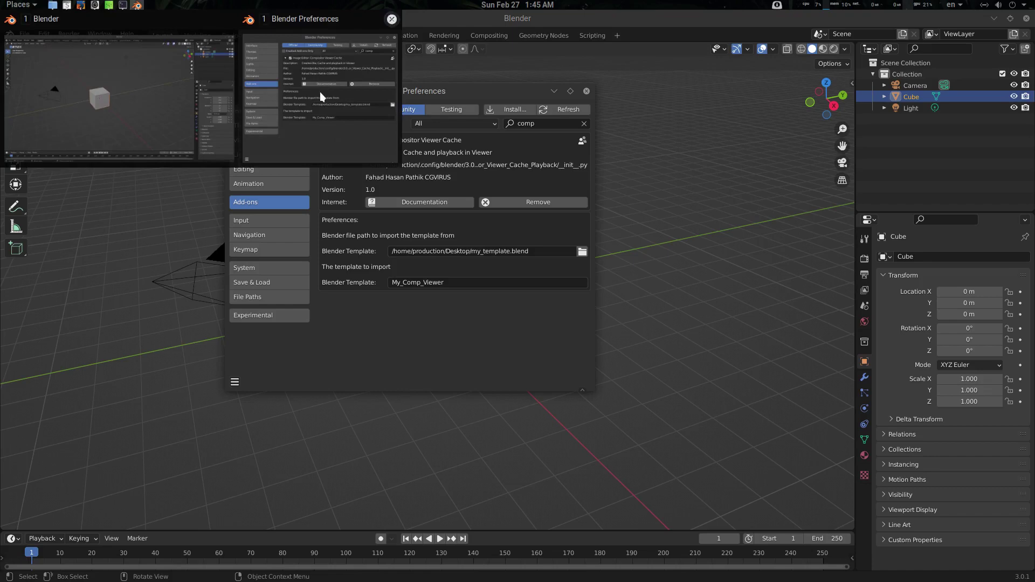
click(237, 382)
click(284, 355)
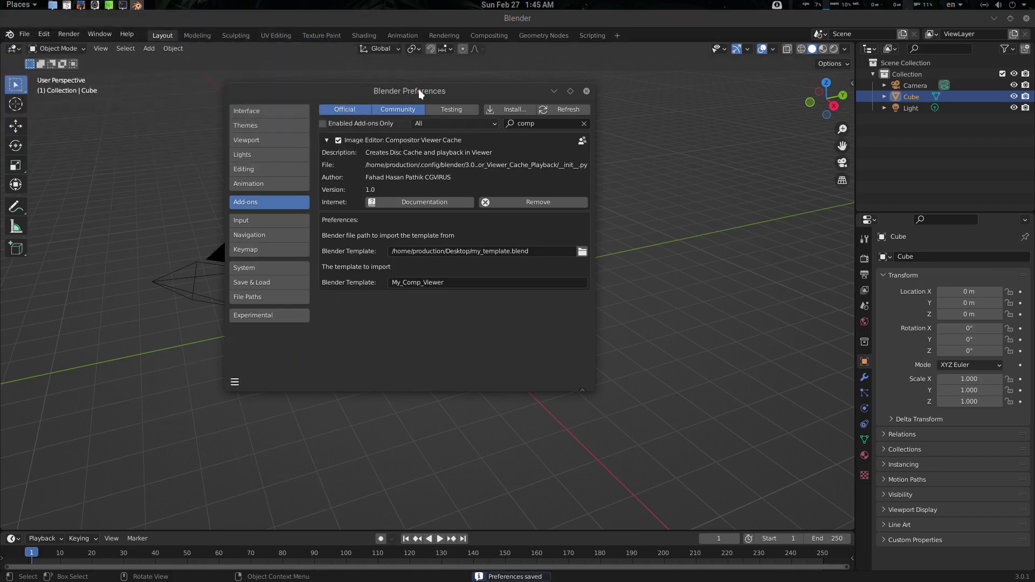
- Import the Compositor Viewer Cache template into the default scene and frame all its compositing nodes
click(479, 18)
click(24, 34)
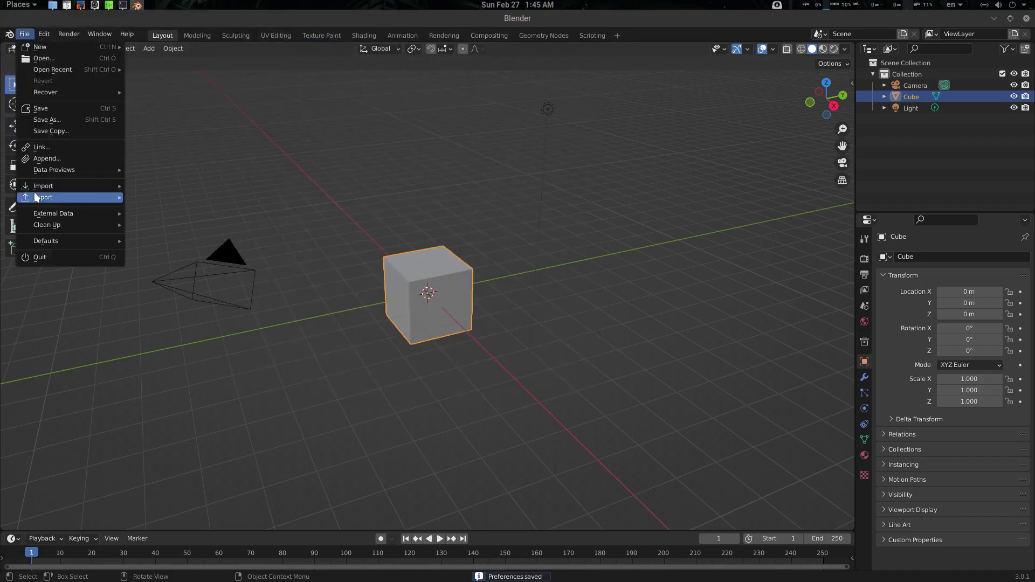
mouse_move(35, 197)
click(201, 322)
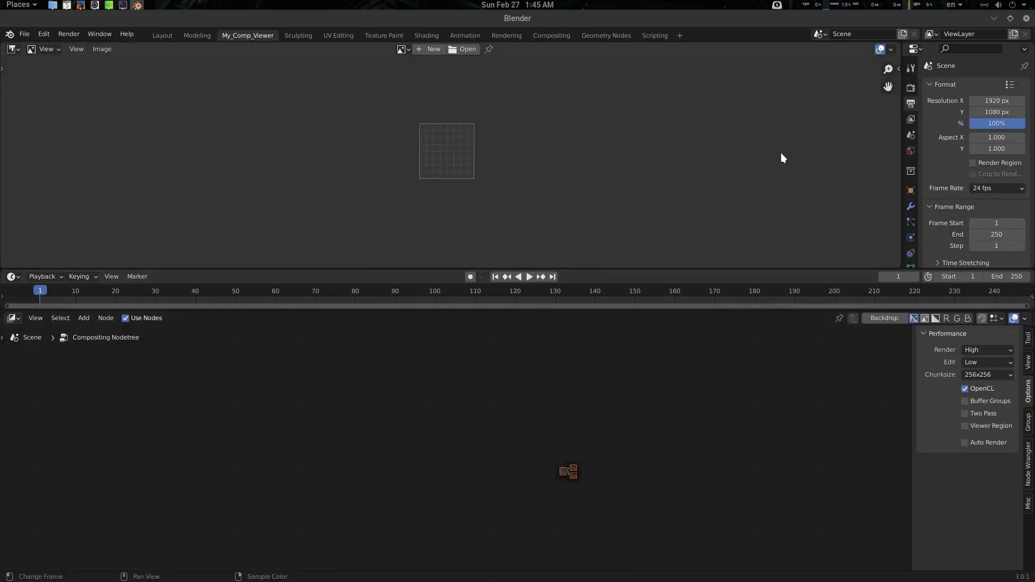
scroll(611, 443, up, 1)
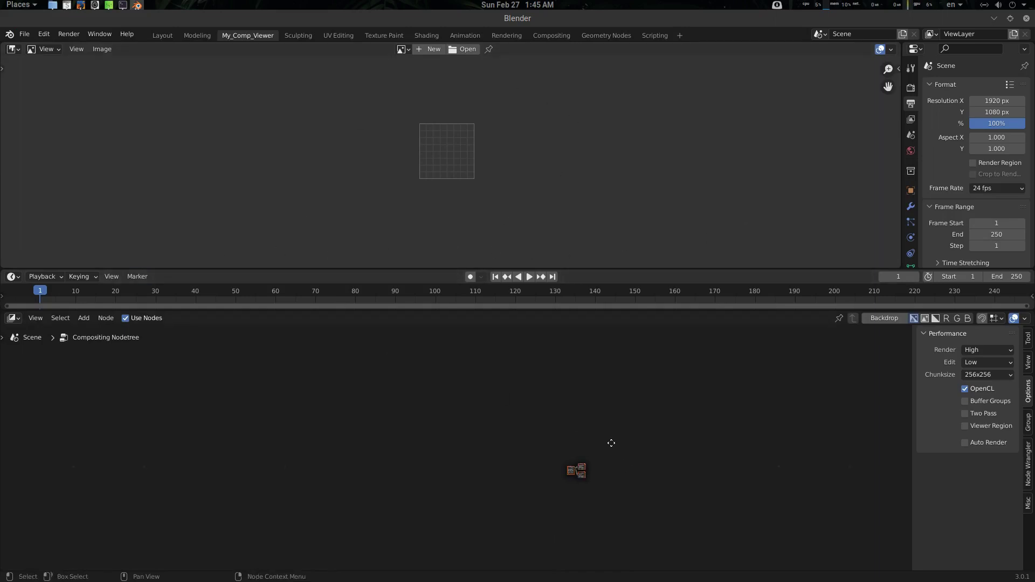
middle_drag(612, 444, 647, 463)
key(Home)
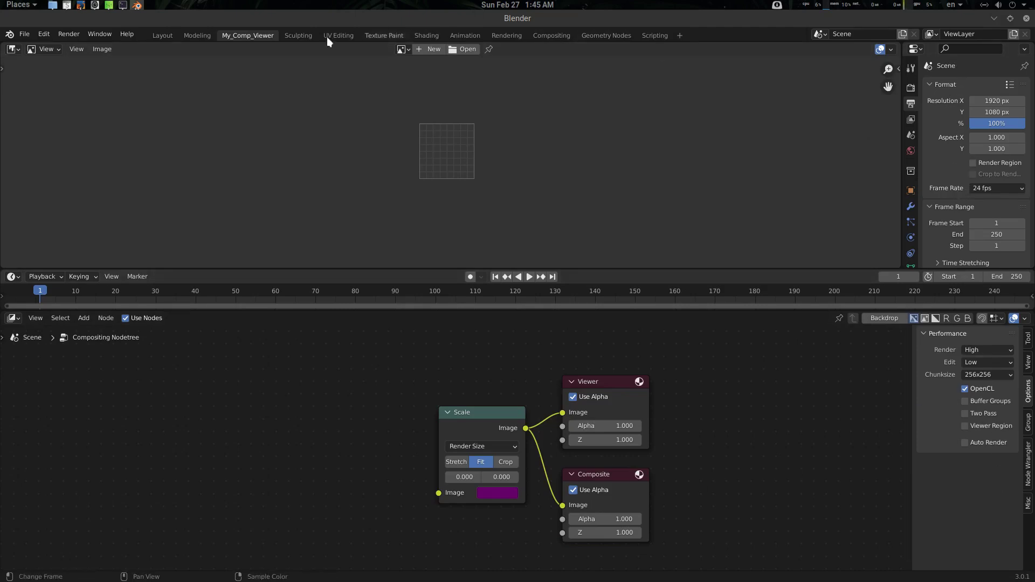
- Reopen the preferences and reset the add-on's template file path and template workspace name to their default values
click(24, 34)
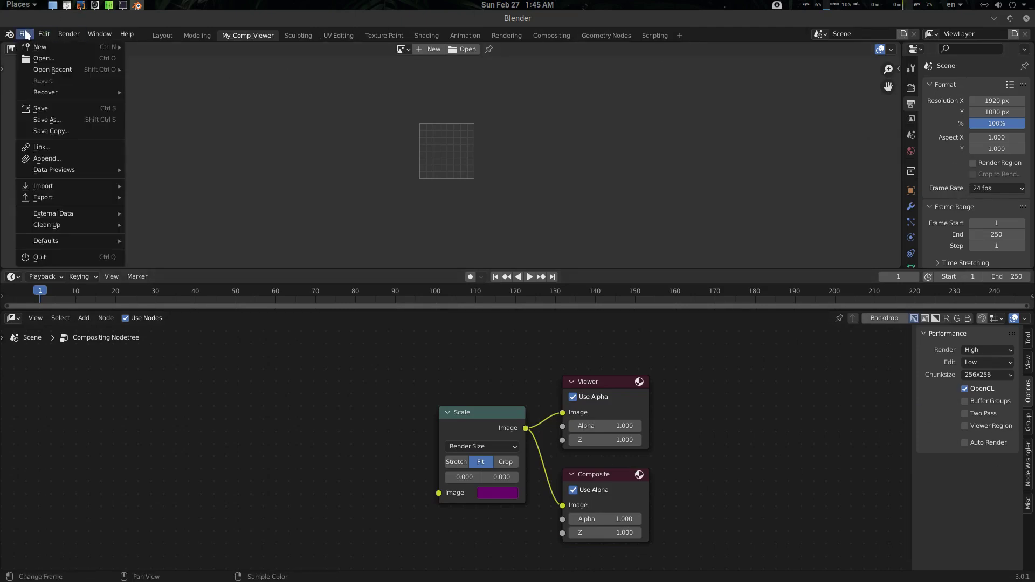
mouse_move(42, 34)
click(88, 205)
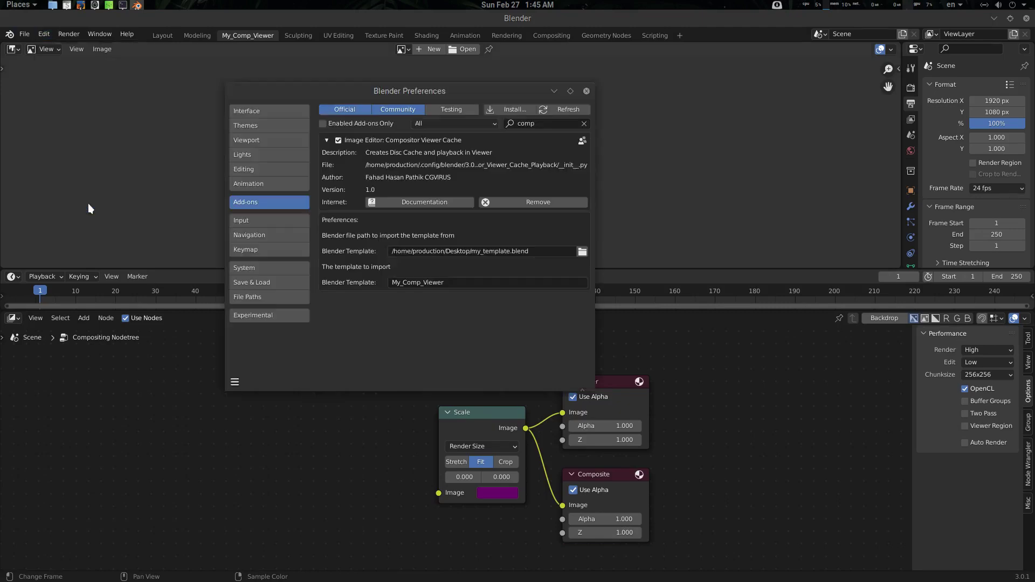
right_click(445, 247)
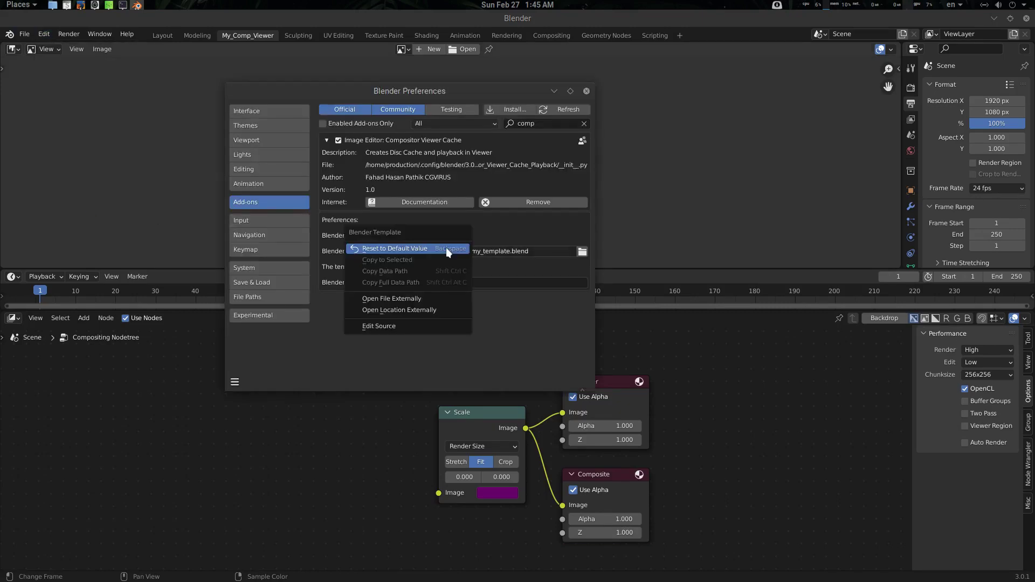
click(444, 248)
right_click(463, 281)
click(464, 281)
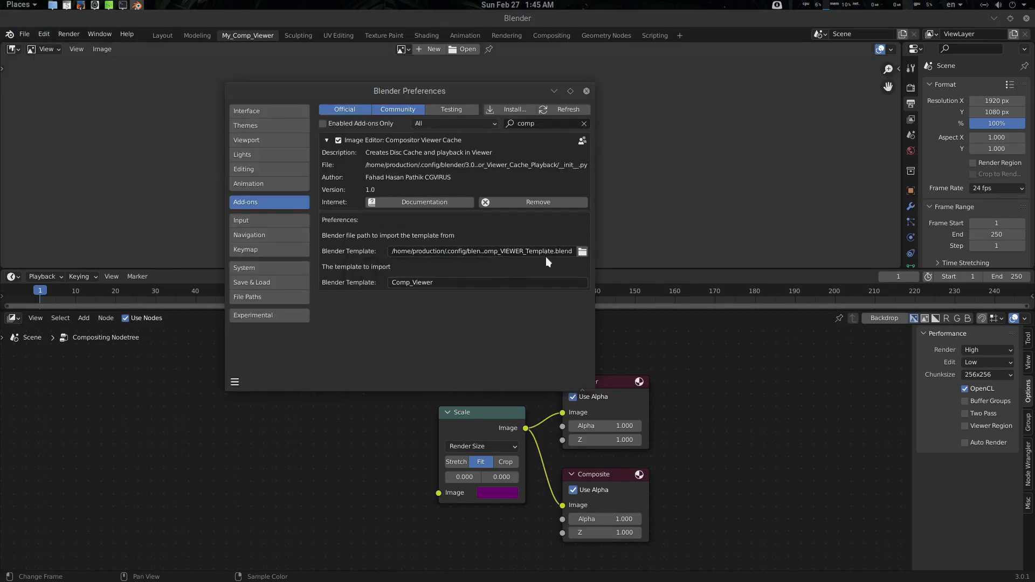
- Save the preferences with the default template settings and close the preferences window
click(235, 382)
click(280, 353)
click(586, 91)
- Start a new file with the default scene without saving the current changes
click(9, 34)
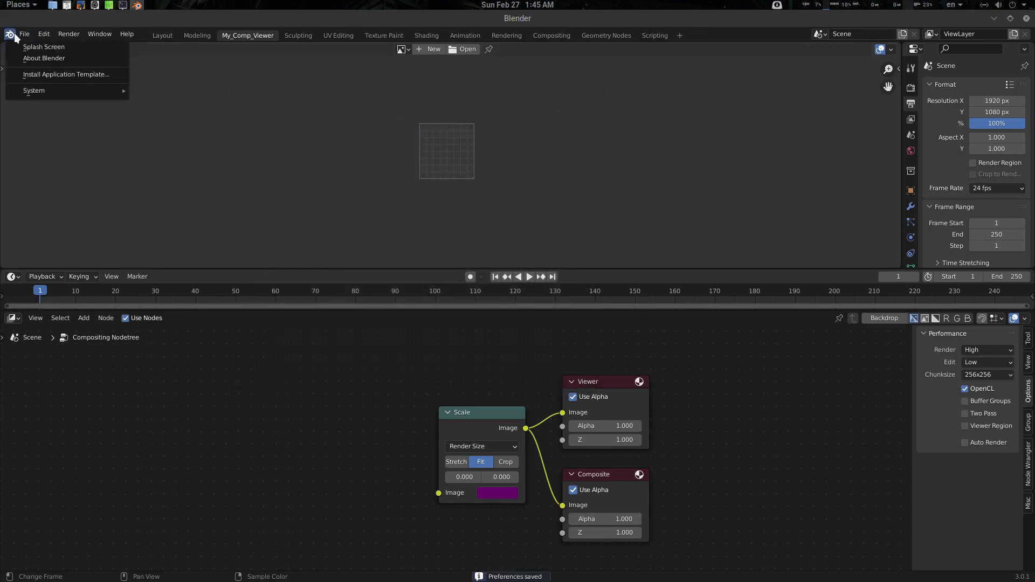
mouse_move(24, 36)
mouse_move(84, 47)
click(143, 47)
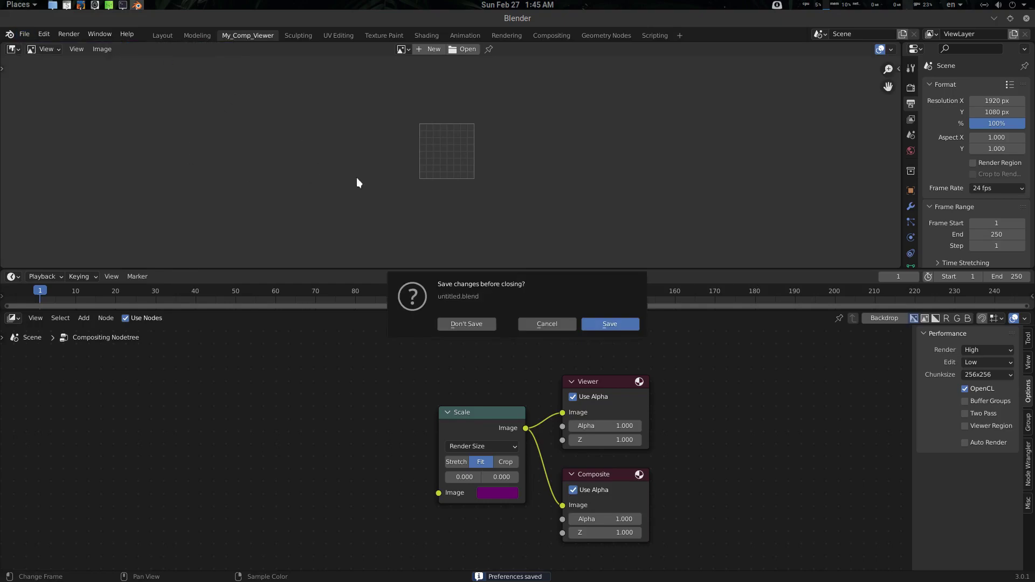
click(461, 319)
- Import the default Compositor Viewer Cache template, frame its Scale, Viewer and Composite nodes, and deselect them
click(24, 34)
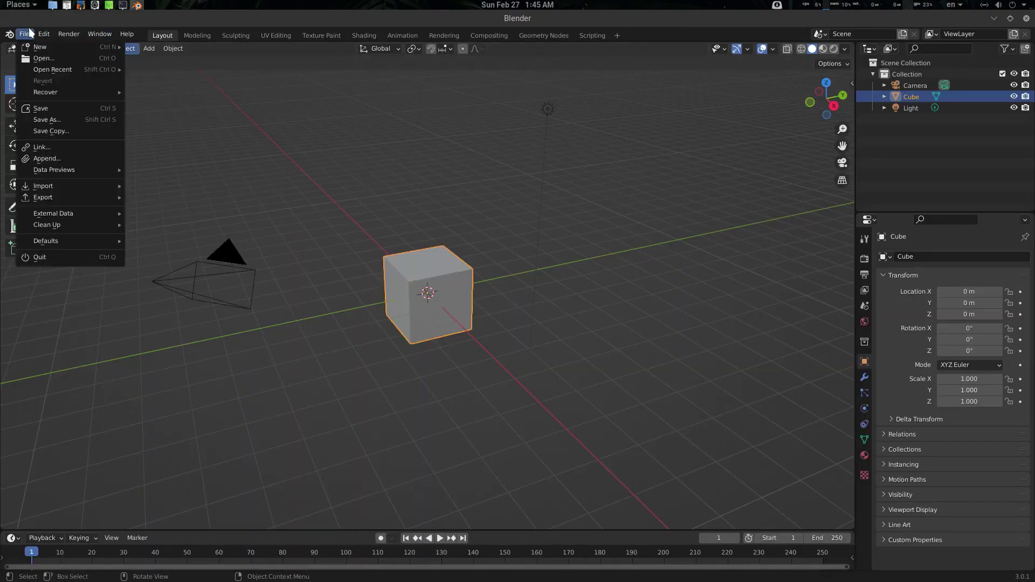
mouse_move(69, 183)
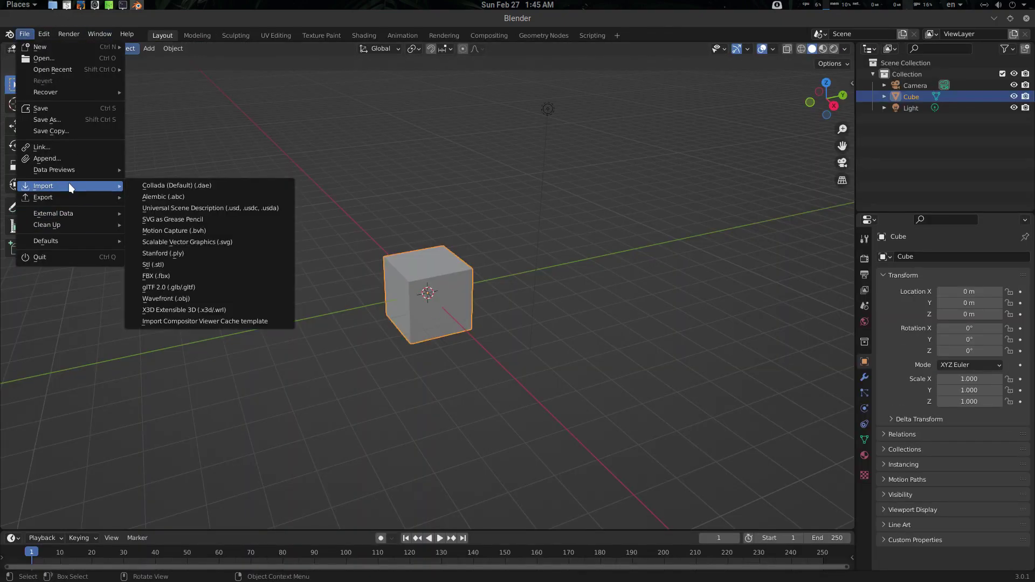
click(198, 325)
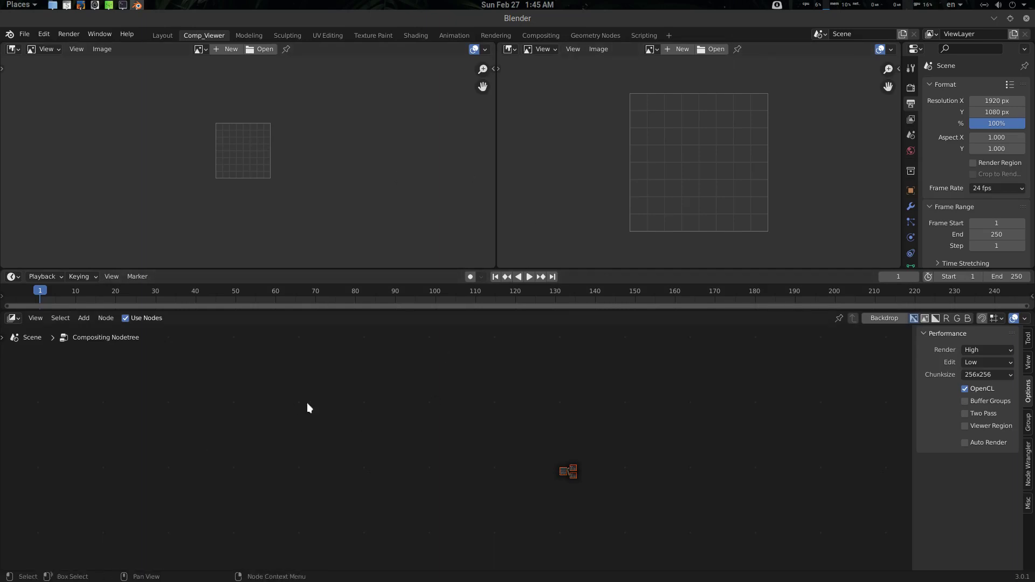
scroll(646, 456, up, 6)
middle_drag(634, 438, 578, 394)
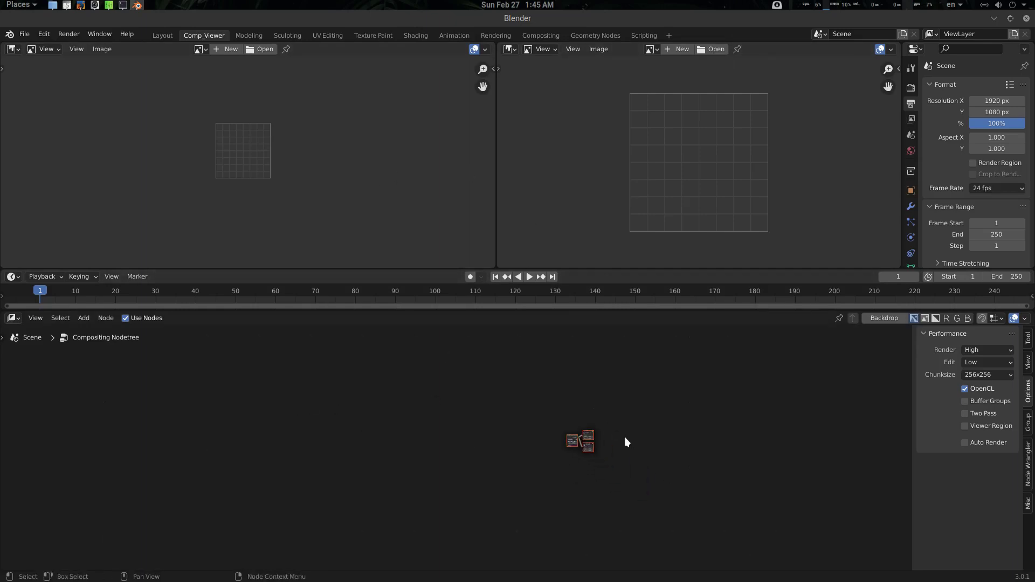
key(Home)
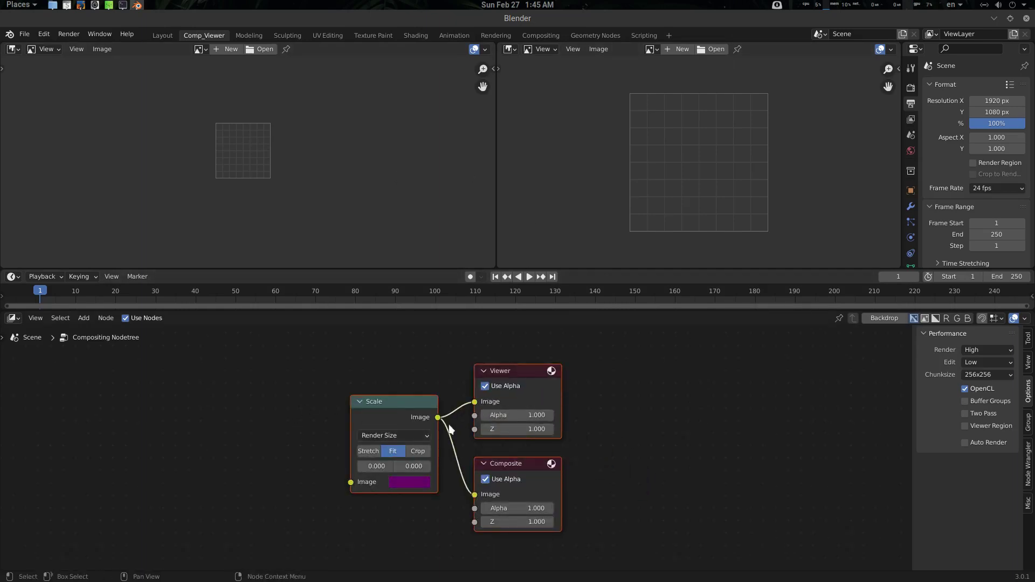
middle_drag(409, 357, 515, 353)
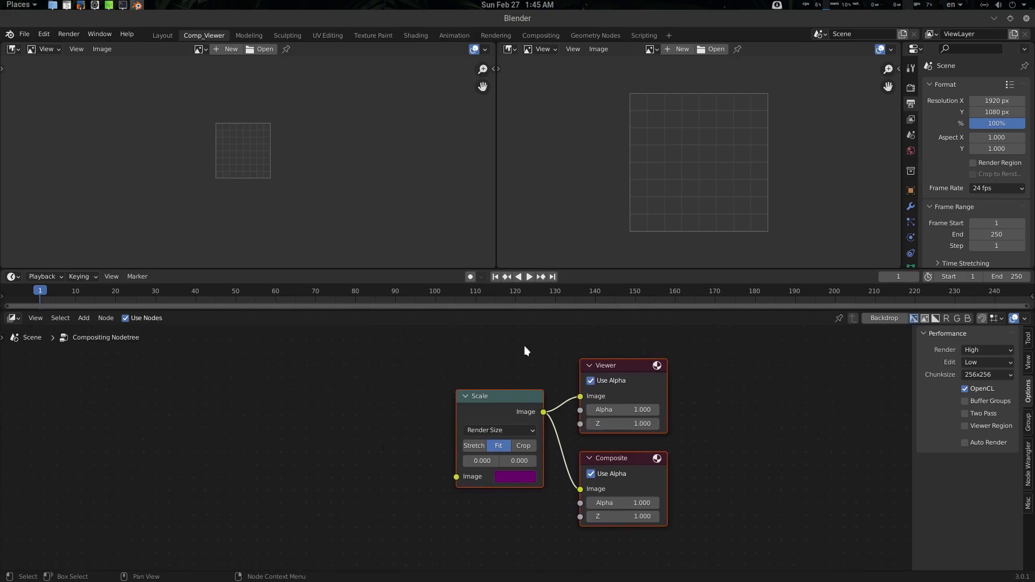
click(416, 376)
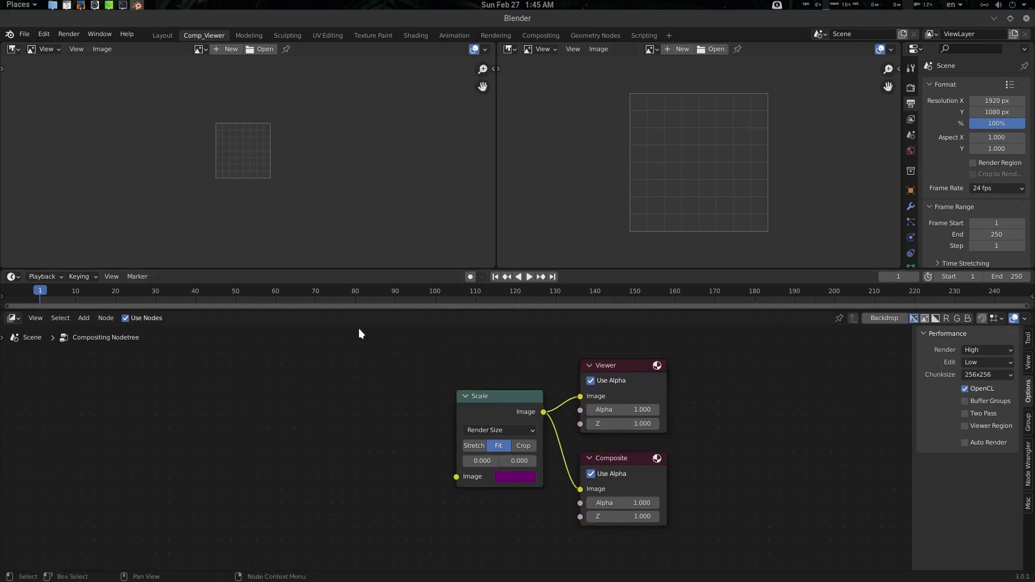